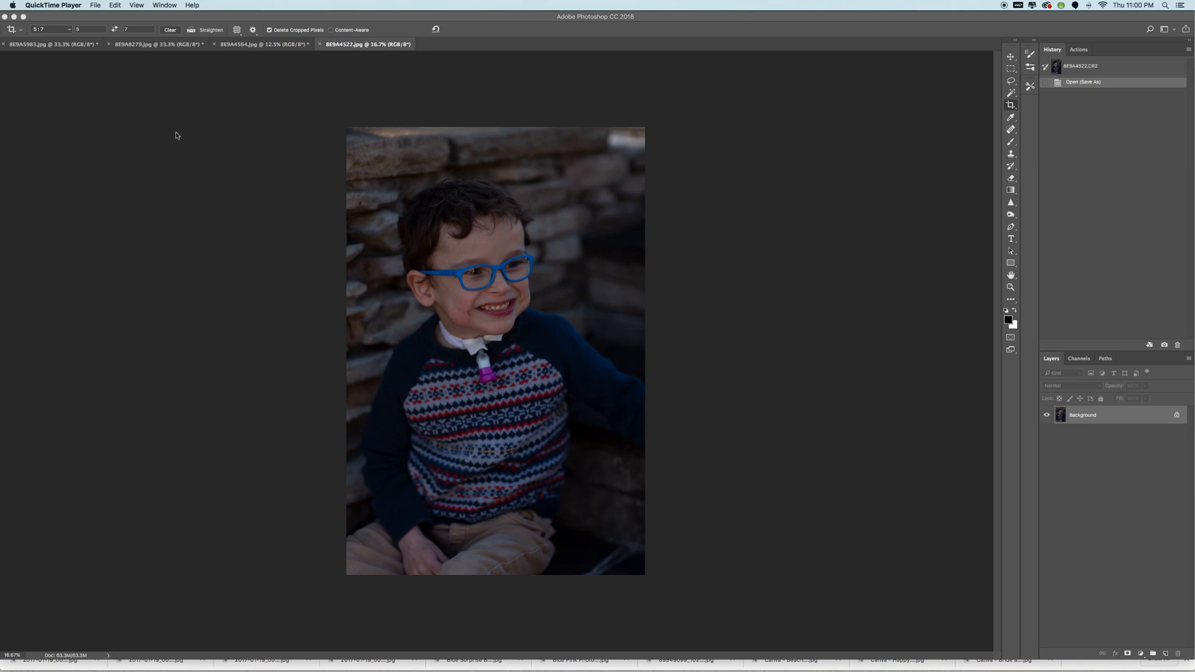
left_click(547, 79)
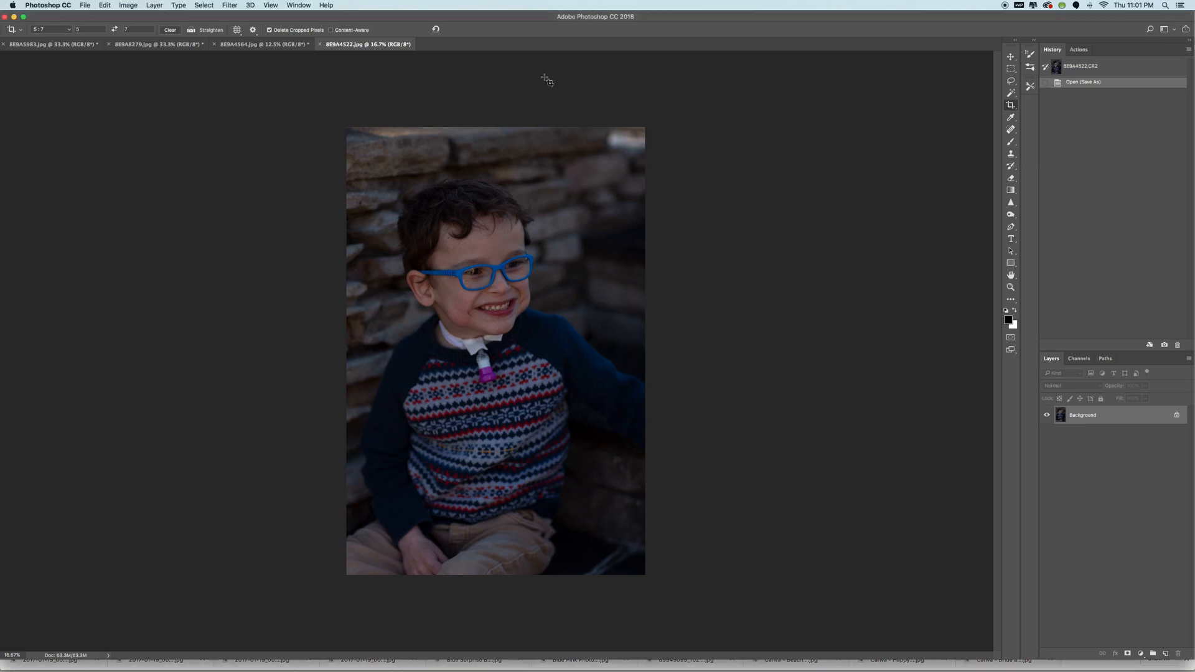
left_click(128, 5)
mouse_move(153, 6)
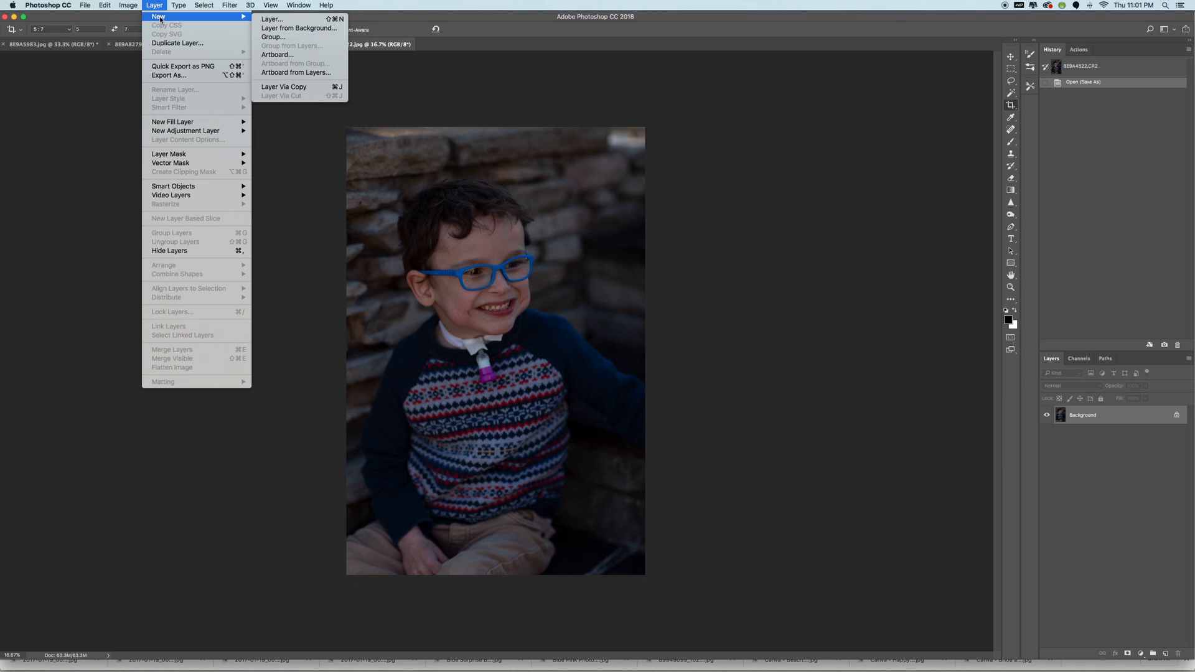
left_click(281, 20)
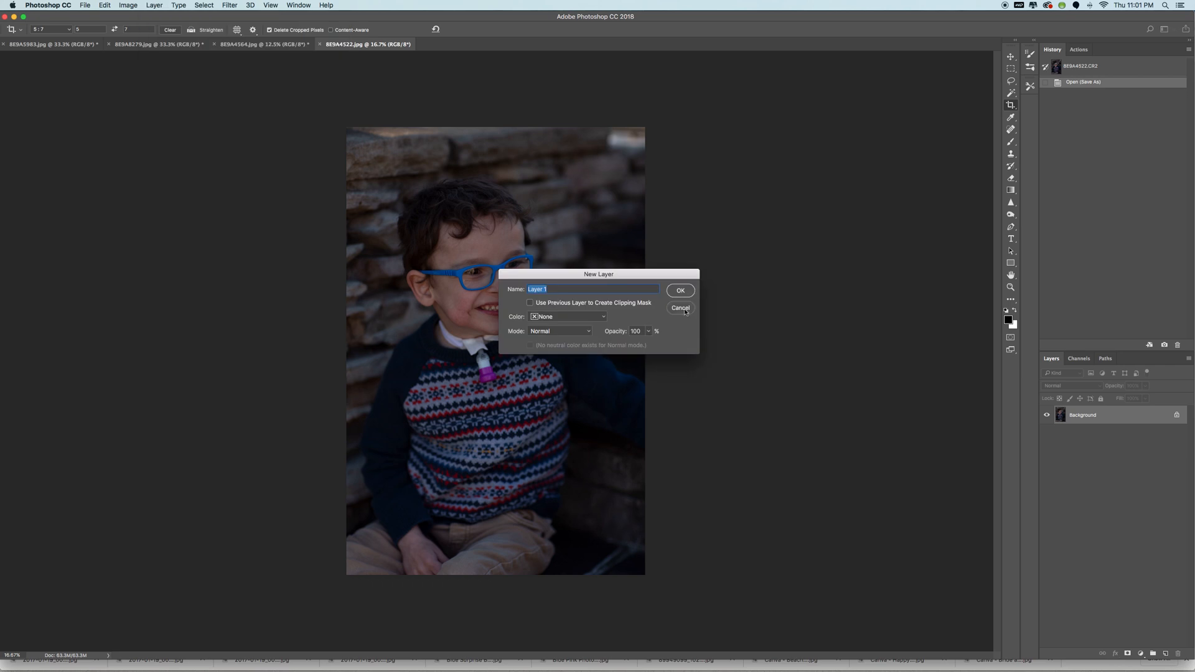
left_click(588, 331)
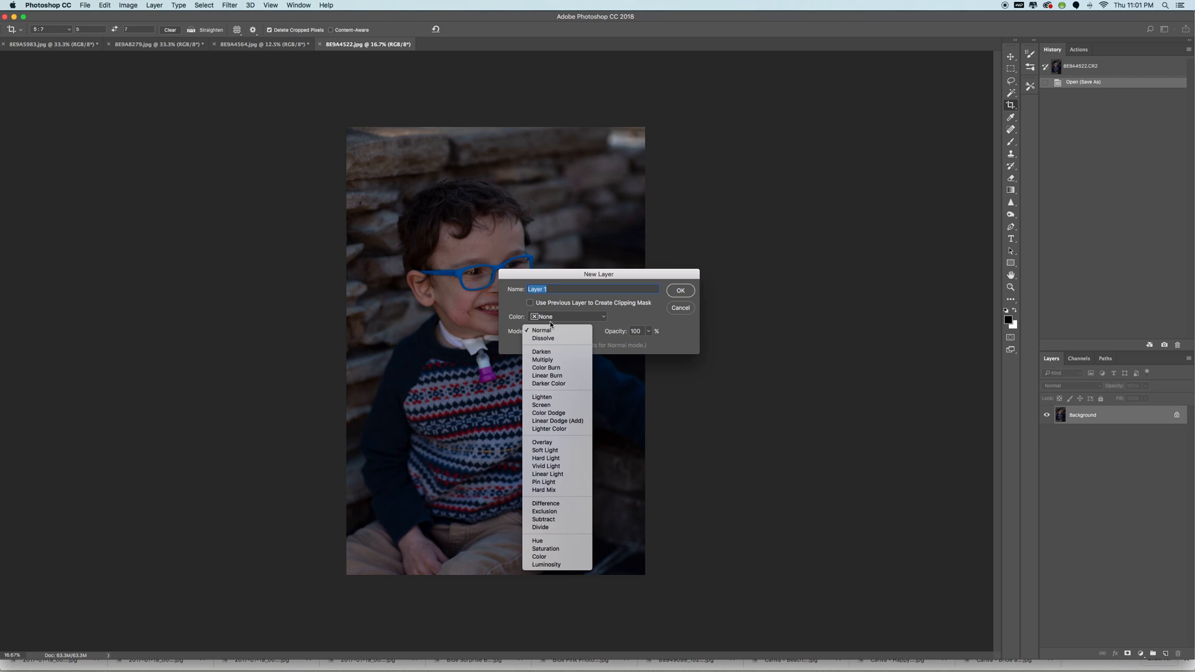
left_click(597, 316)
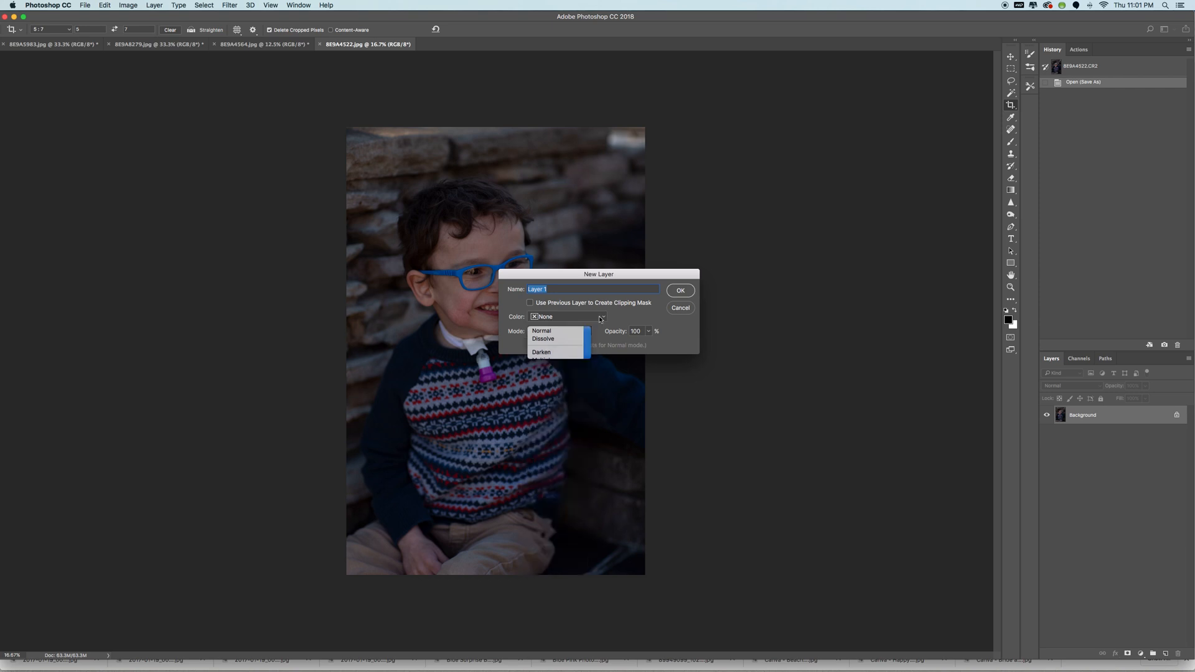
left_click(688, 311)
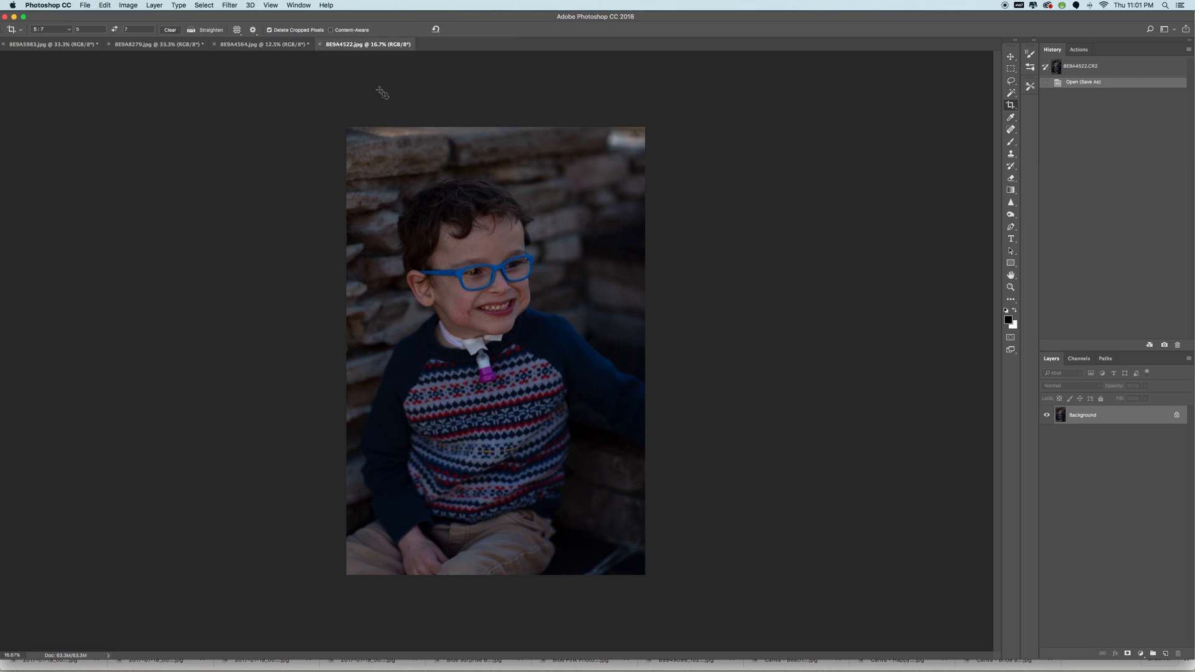
Step: Add a Curves adjustment layer above the background and enlarge its properties panel
left_click(1139, 654)
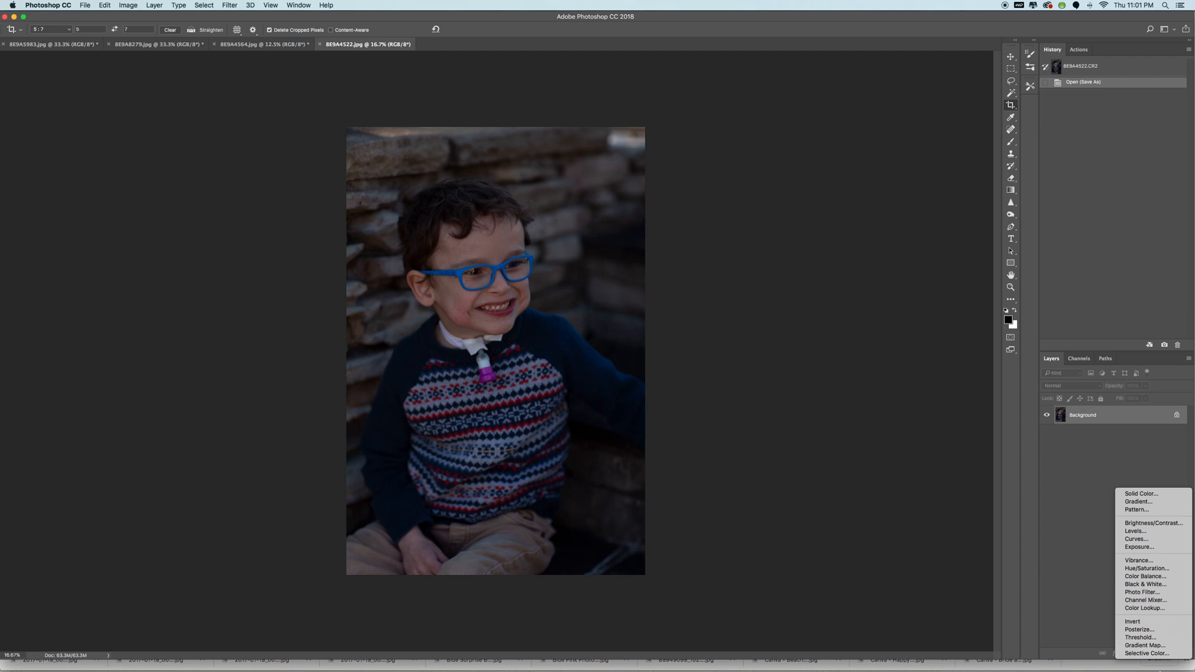
left_click(1074, 580)
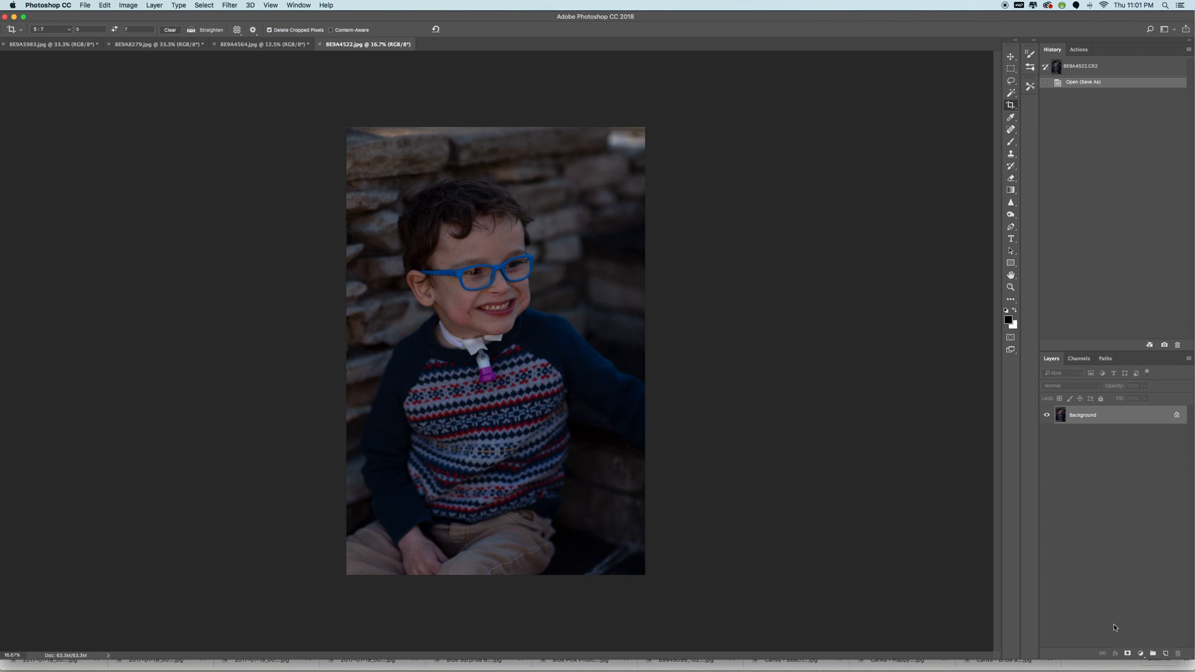
left_click(1140, 655)
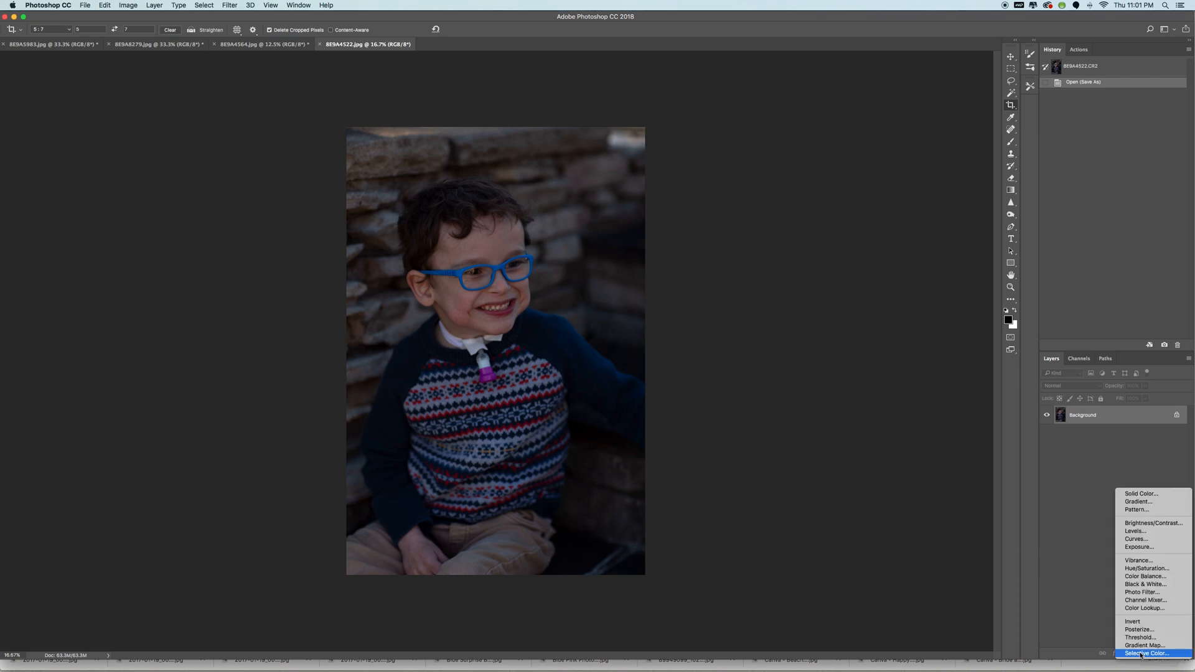
left_click(1144, 543)
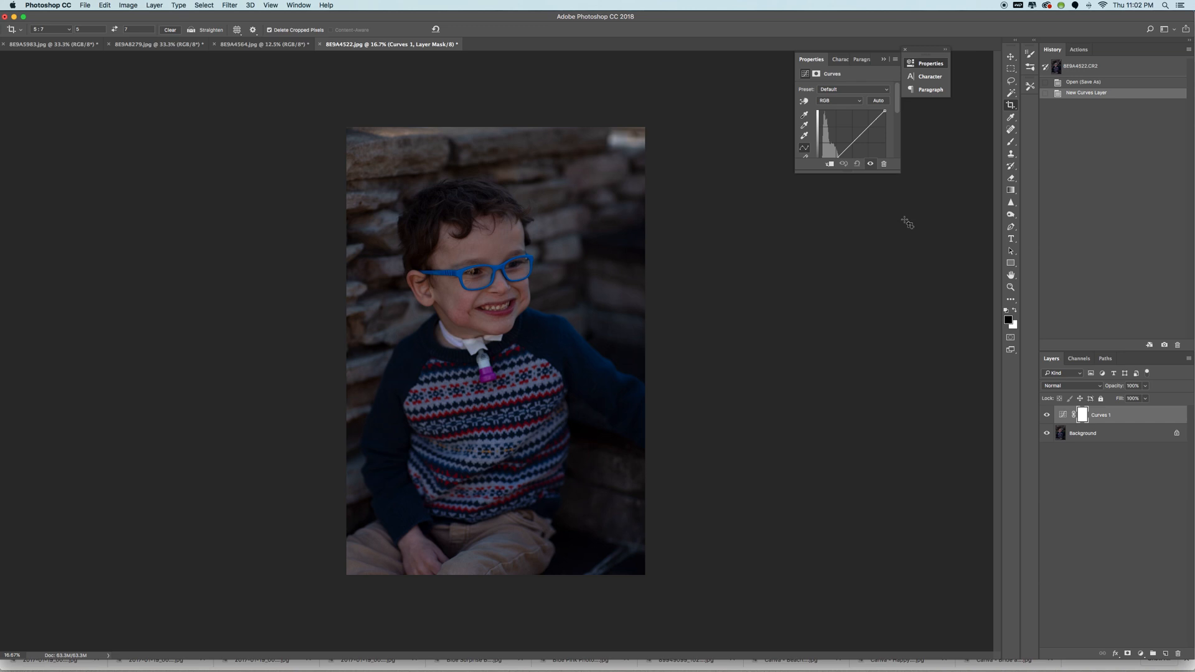
left_click_drag(896, 173, 907, 237)
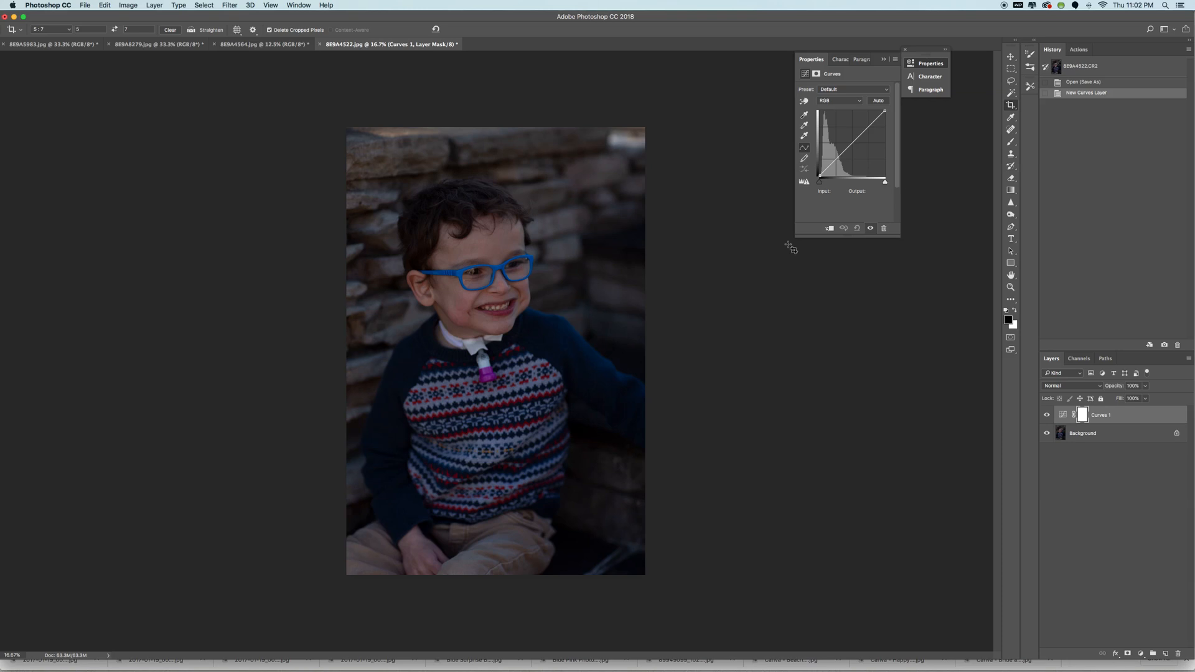
left_click_drag(796, 236, 694, 313)
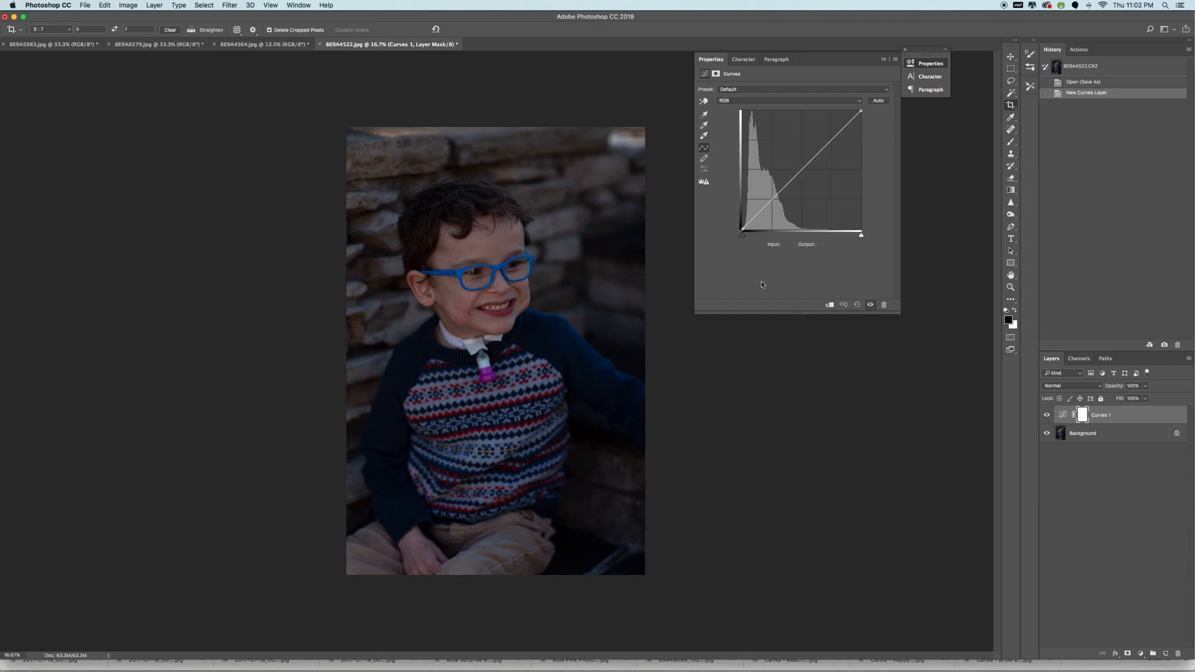
Step: Brighten the photo by raising shadow, midtone and highlight points on the RGB curve, with the midtone at input 107, output 163
left_click(801, 169)
left_click_drag(801, 169, 792, 157)
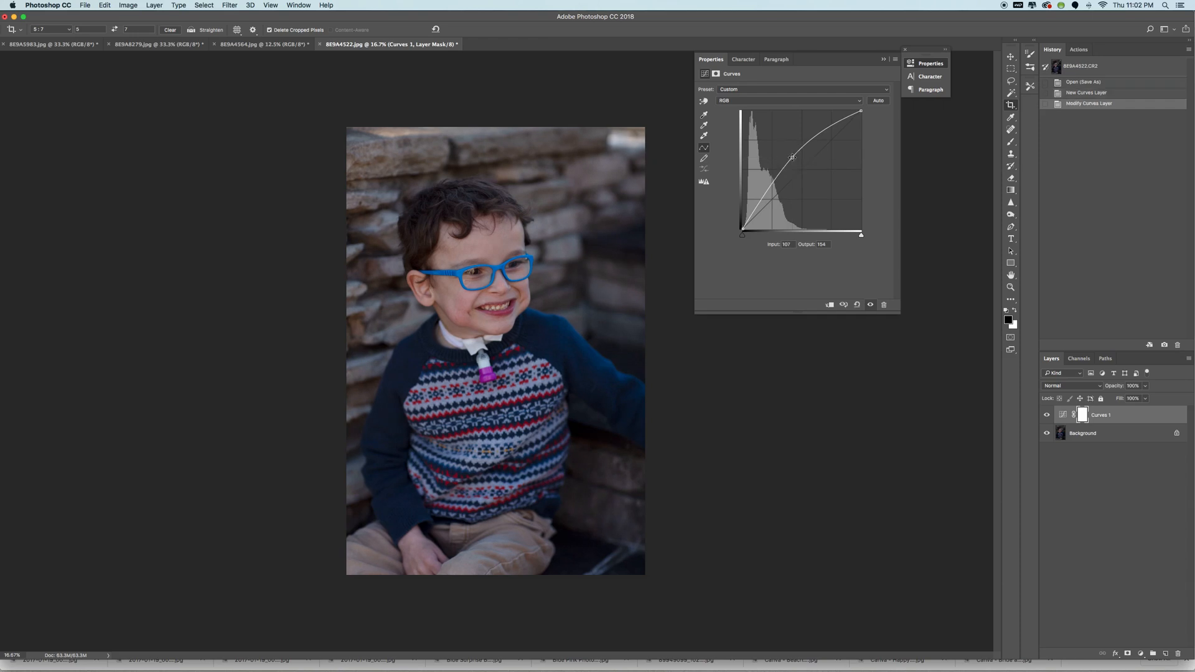
left_click(761, 197)
left_click_drag(761, 199, 763, 198)
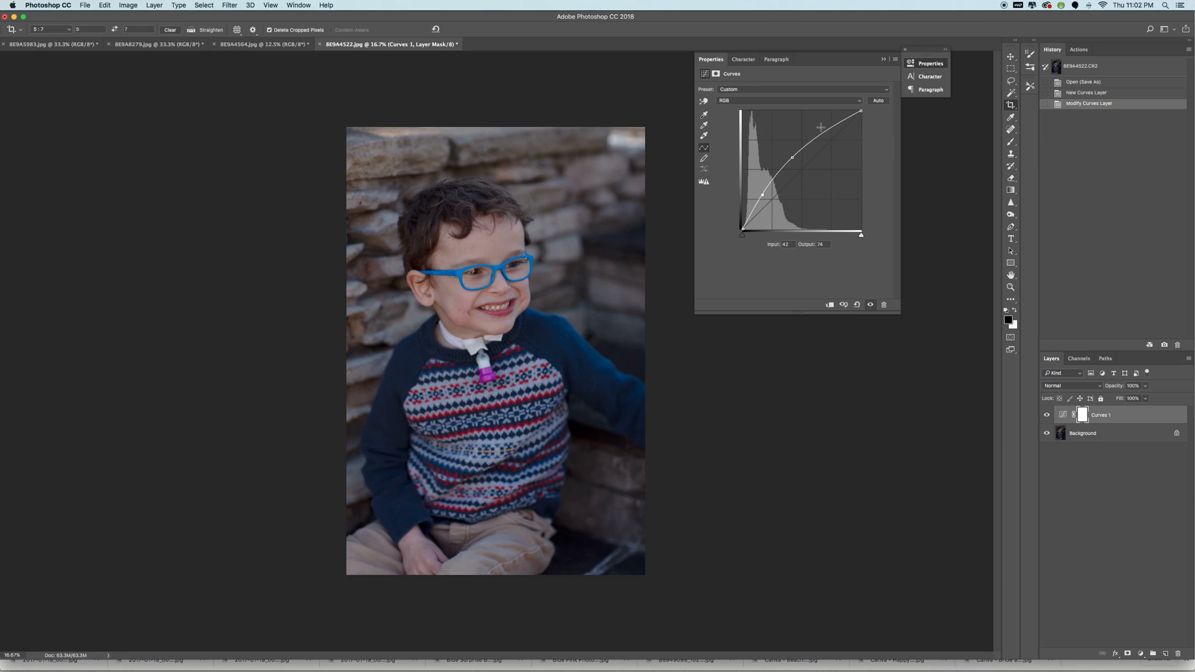
left_click_drag(827, 129, 831, 129)
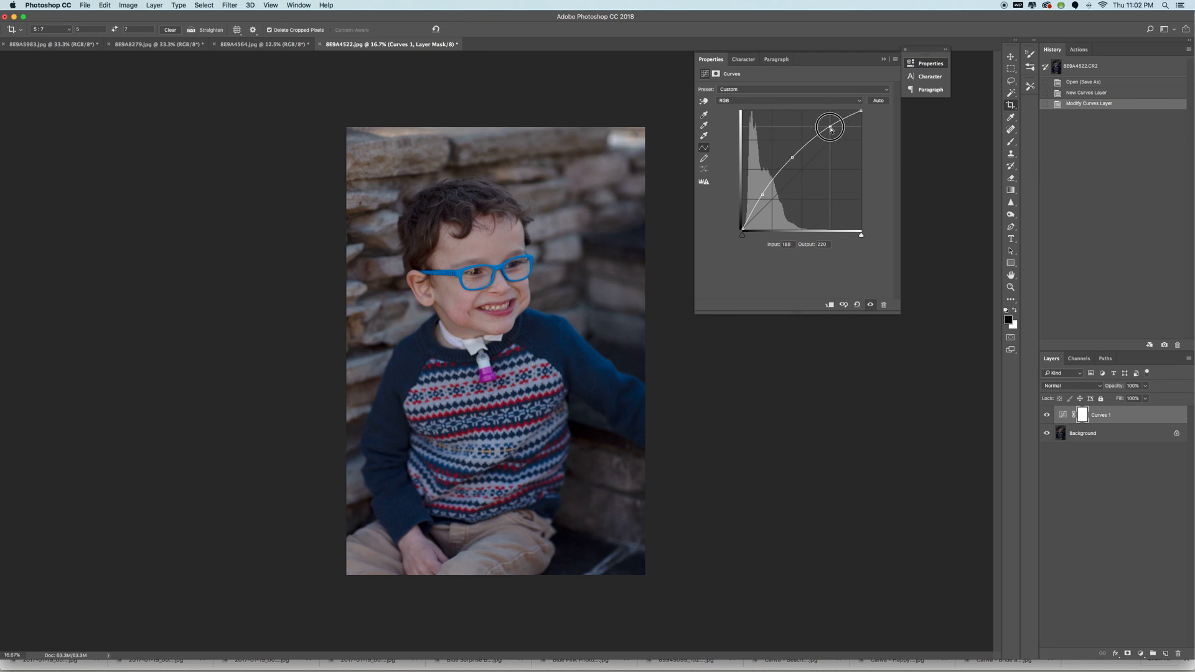
left_click(792, 155)
left_click_drag(793, 157, 794, 155)
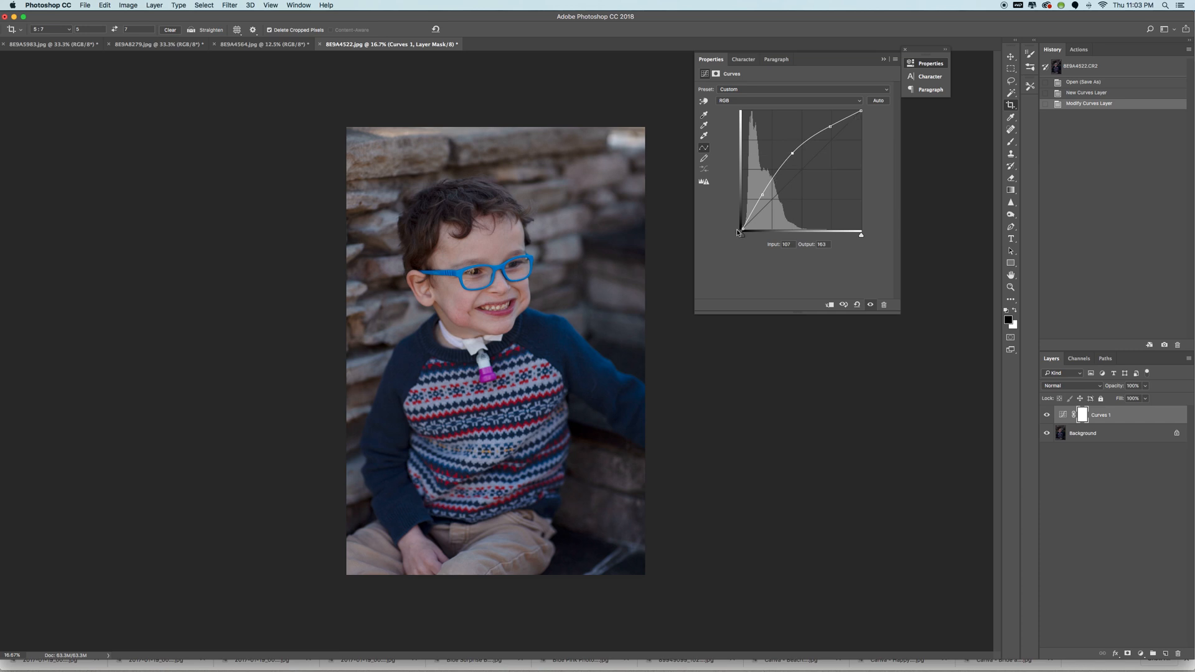
Step: Try an exaggerated midtone lift and a raised black point on the RGB curve, returning each point to about its previous place
left_click_drag(792, 152, 784, 142)
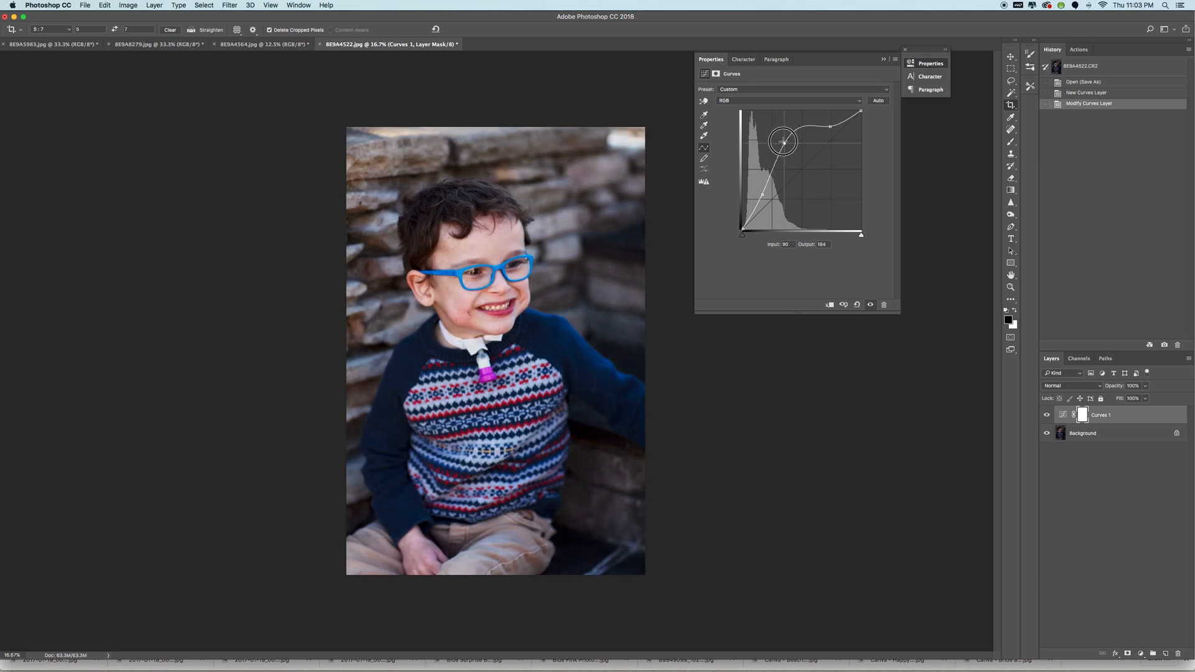
left_click_drag(784, 143, 795, 152)
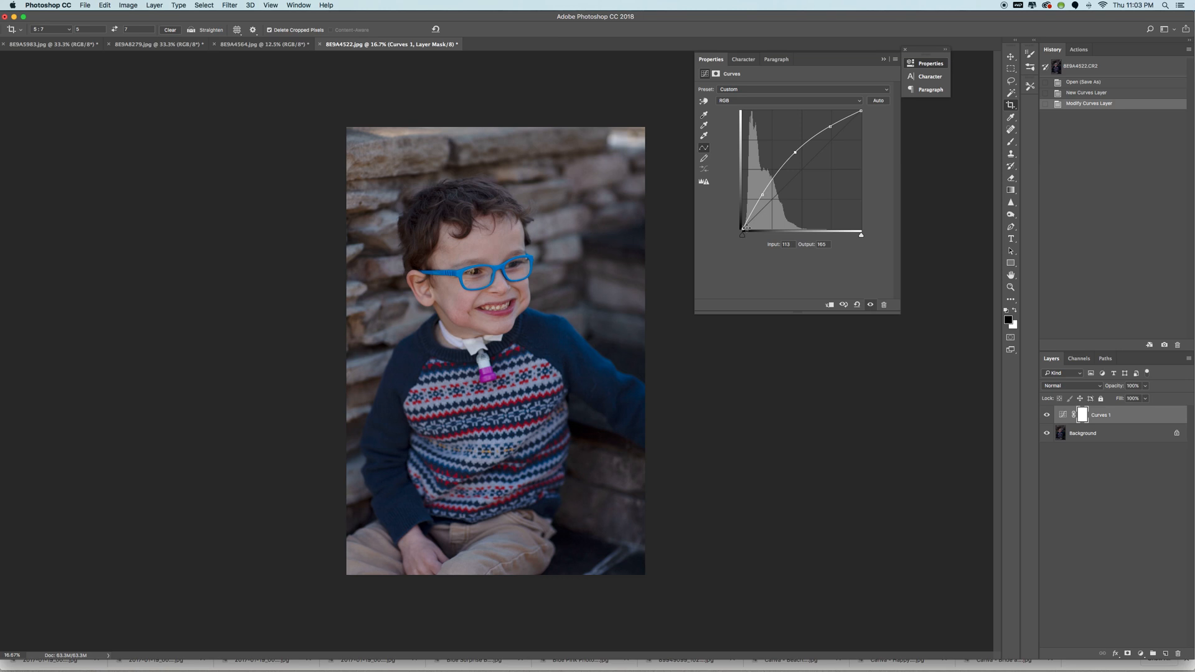
left_click_drag(742, 228, 741, 216)
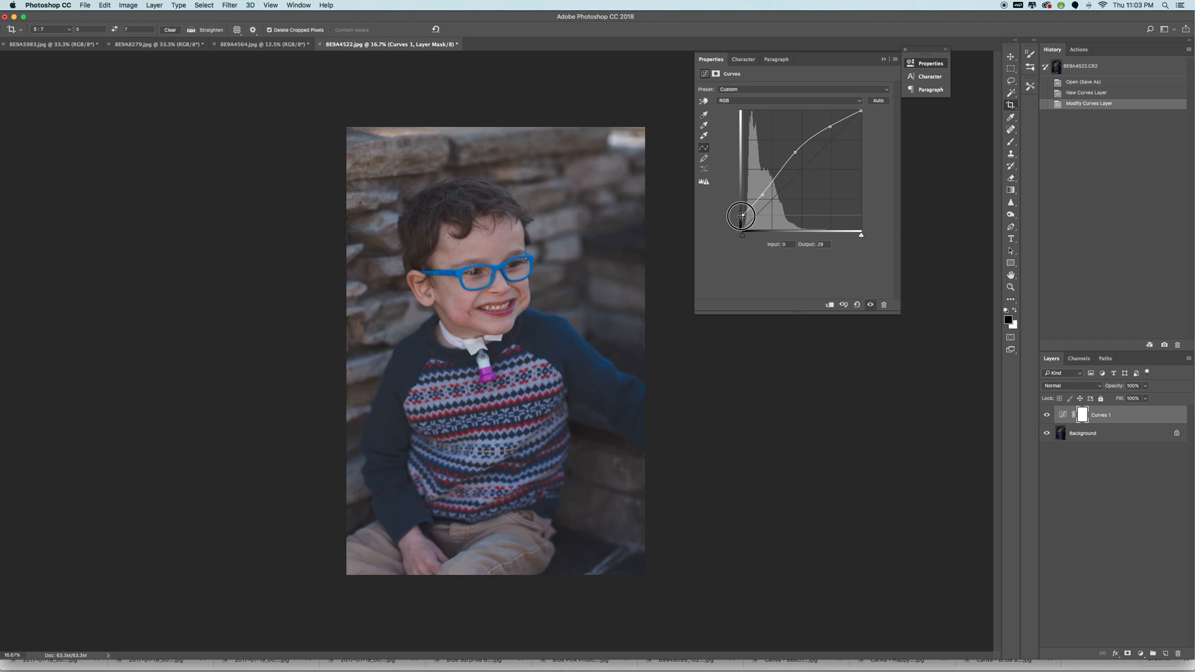
left_click_drag(741, 216, 743, 230)
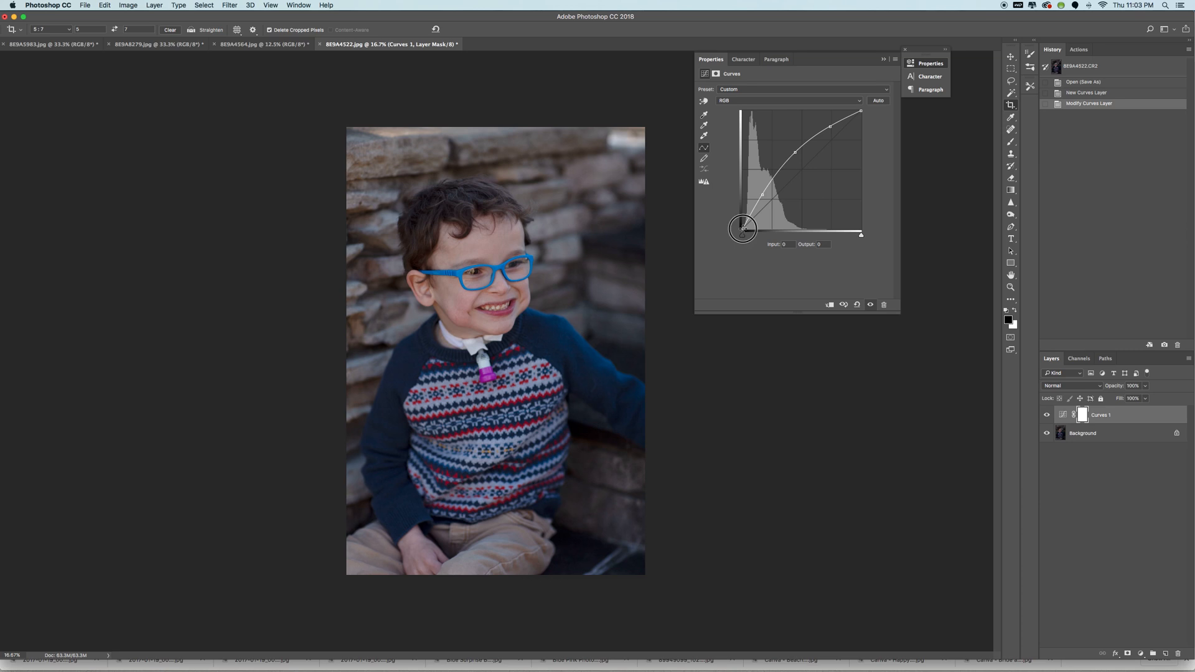
left_click_drag(742, 228, 735, 214)
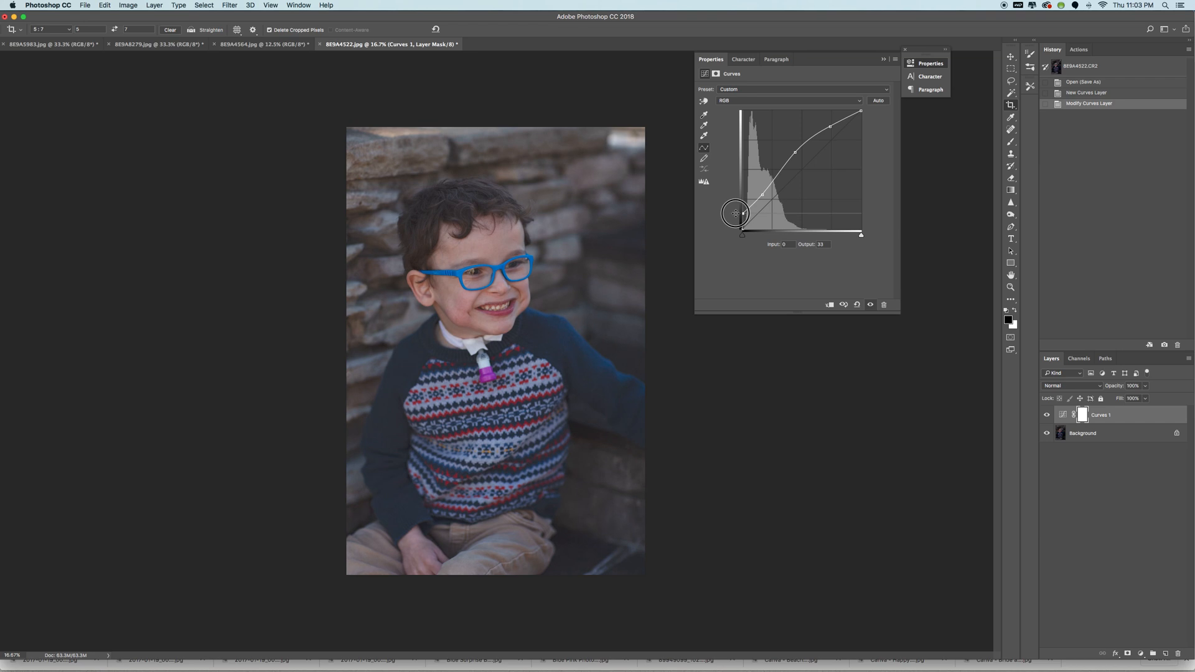
left_click_drag(735, 214, 741, 230)
Step: Collapse the curve settings and revert the photo to its original opening snapshot in the history
left_click(883, 59)
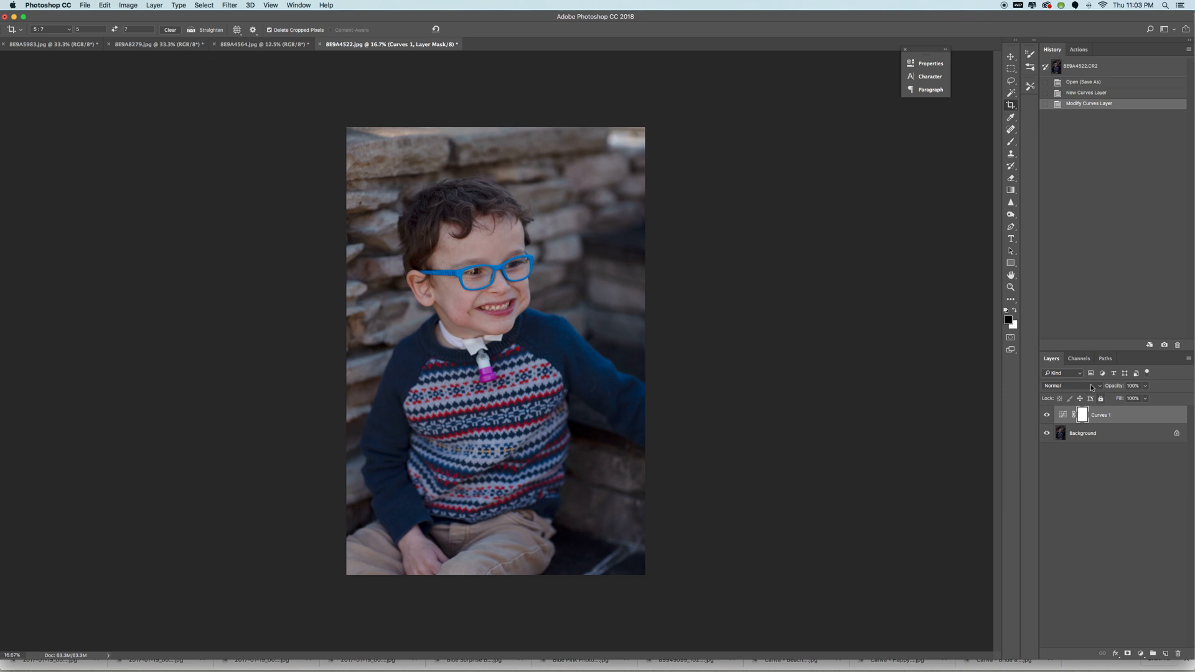
left_click(1085, 447)
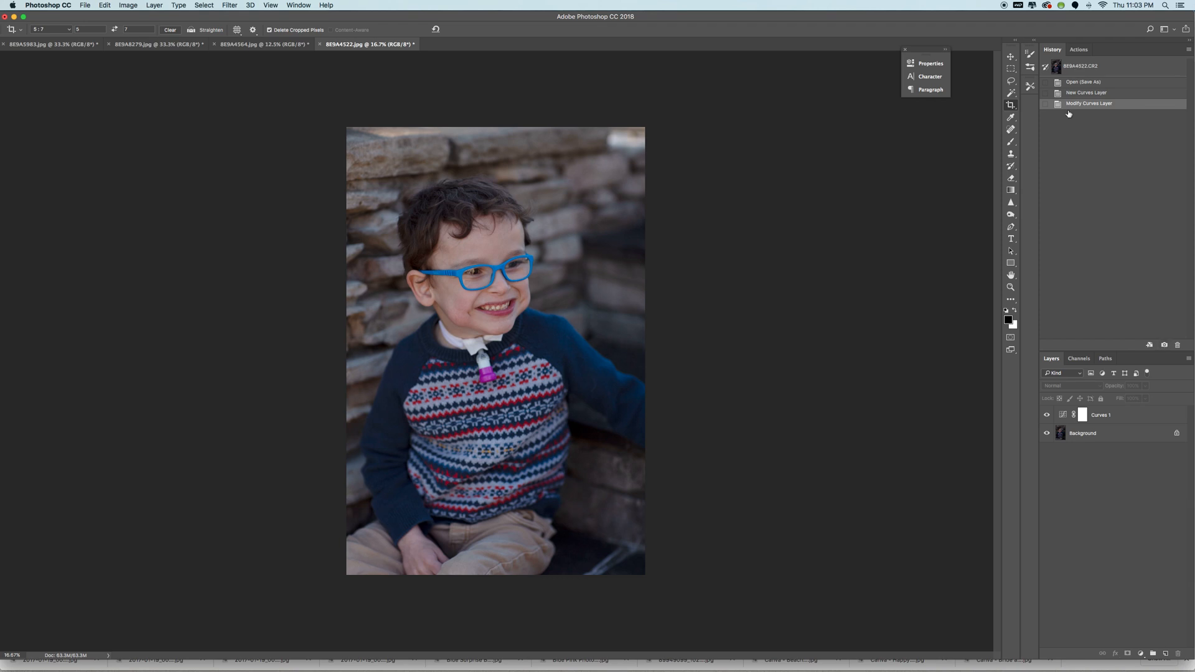
left_click(1074, 68)
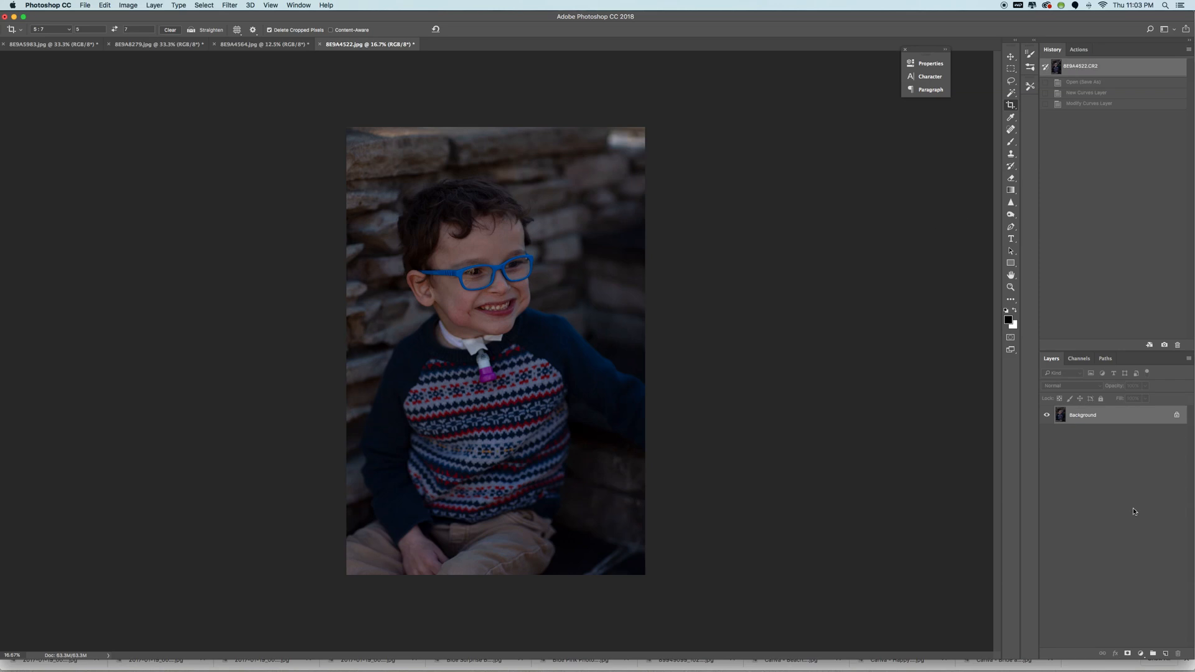
Step: Add a Curves adjustment layer and brighten the photo by raising a midtone and a shadow point on the RGB curve
left_click(1140, 655)
left_click(1147, 540)
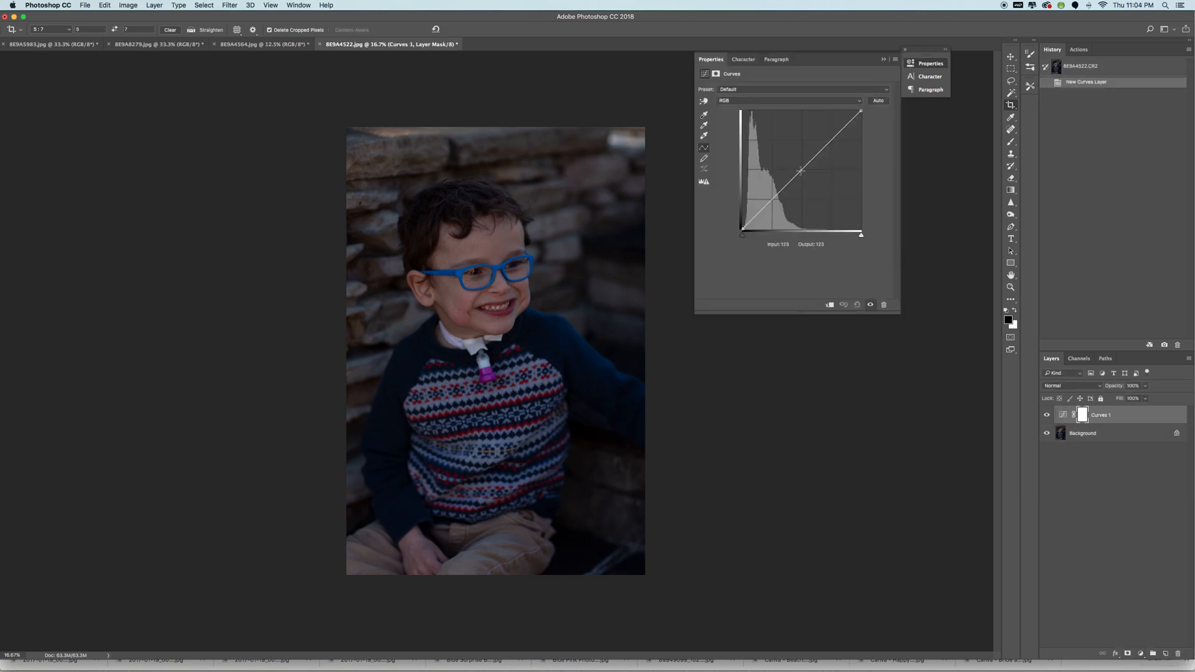
left_click_drag(800, 169, 770, 184)
left_click(770, 187)
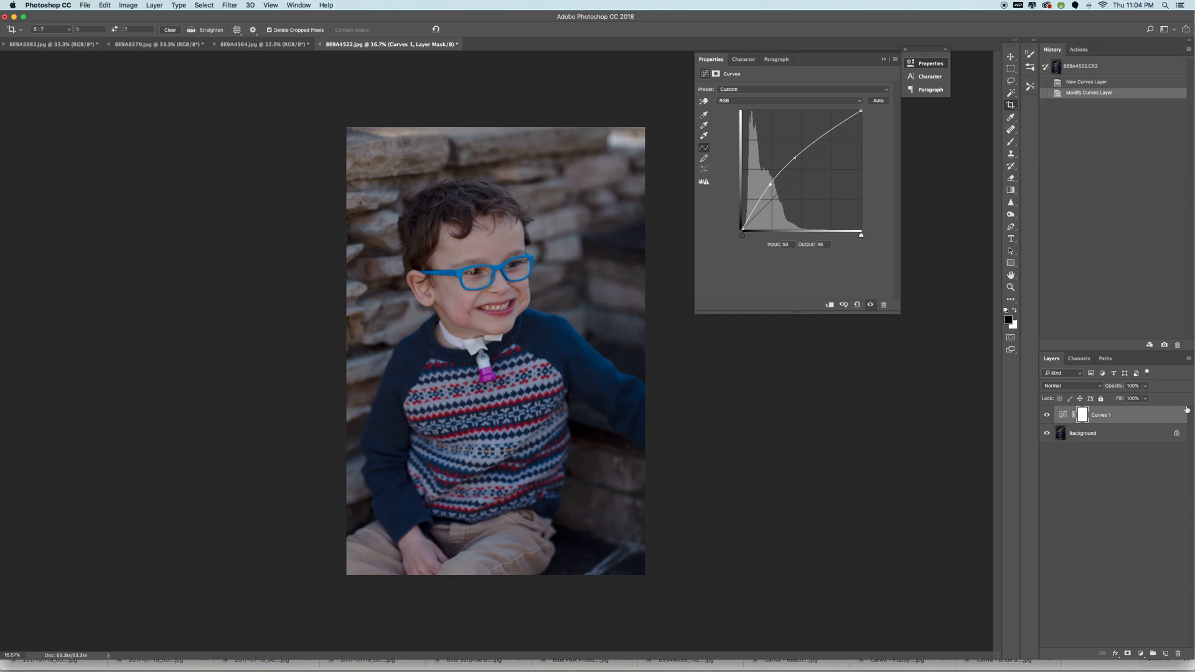
left_click(885, 60)
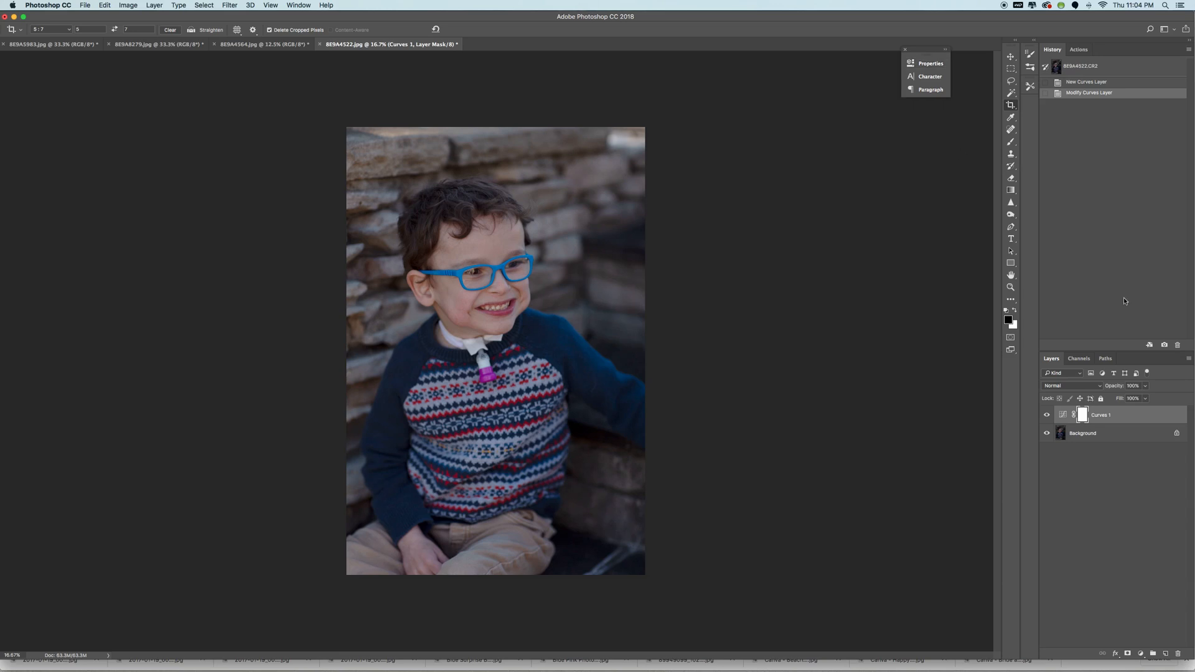
Step: Save history snapshots of the brightened photo before and after trying the Curves layer's opacity, leaving it at 100%
left_click(1164, 346)
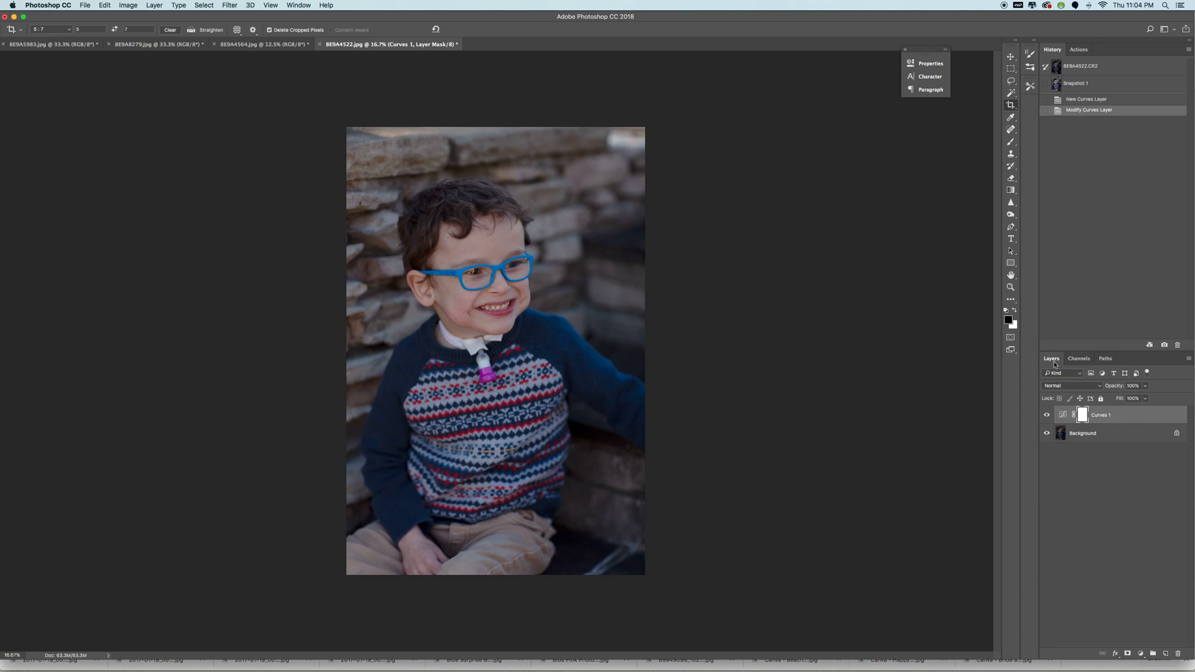
left_click(1145, 387)
mouse_move(1145, 396)
left_mouse_down()
mouse_move(1114, 395)
mouse_move(1150, 403)
left_mouse_up()
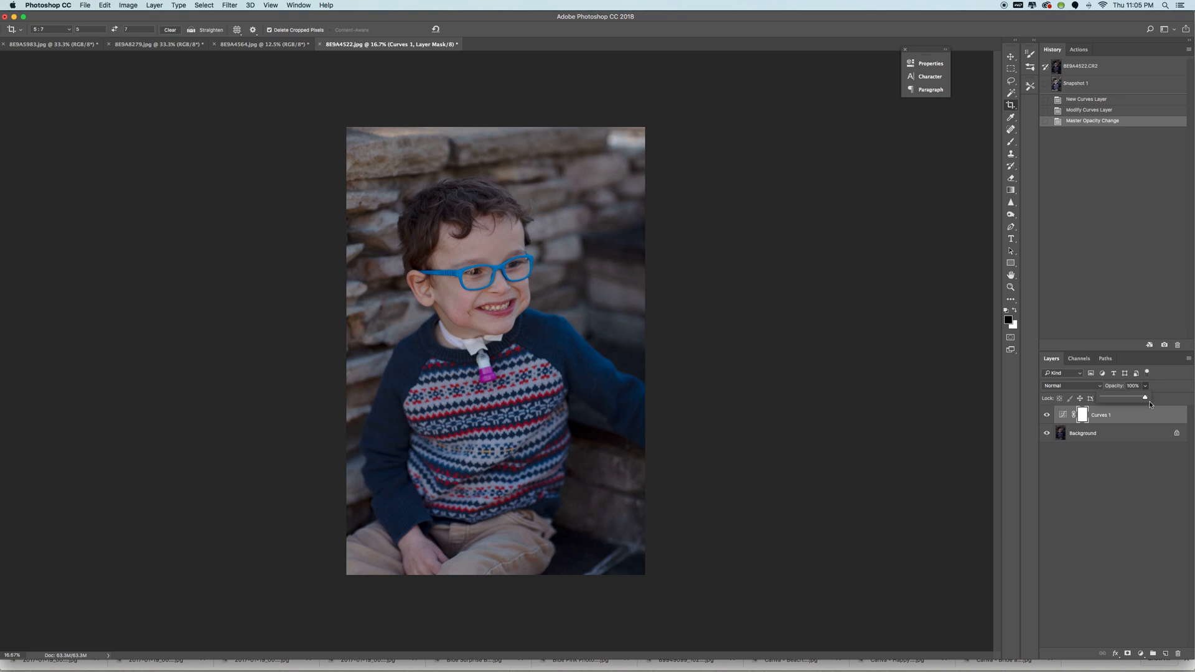
mouse_move(1146, 401)
left_mouse_down()
mouse_move(1107, 397)
mouse_move(1155, 405)
left_mouse_up()
left_click(1164, 345)
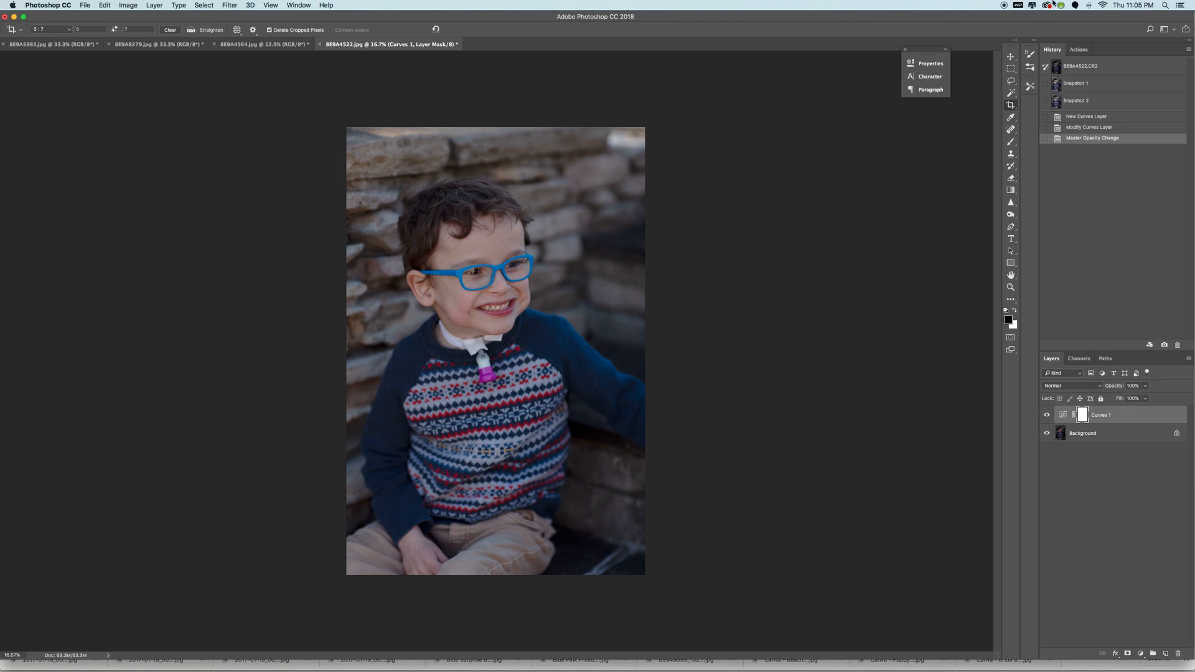
Step: Compare the original photo with Snapshot 1 and Snapshot 2 in the history
left_click(1075, 67)
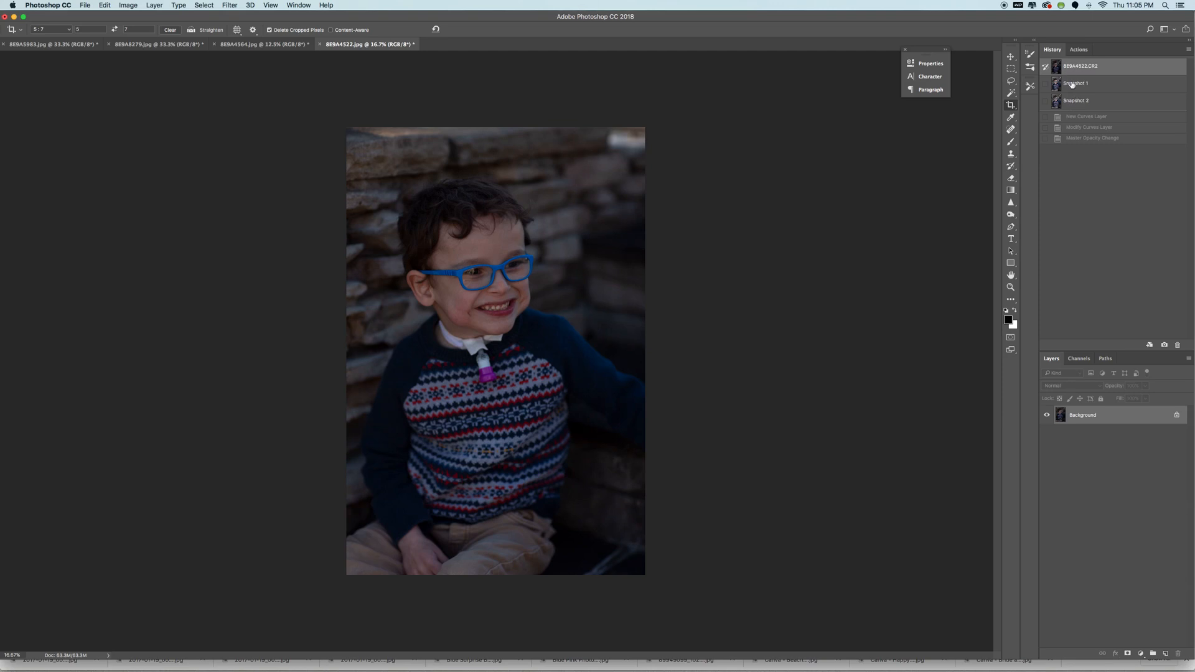
left_click(1072, 84)
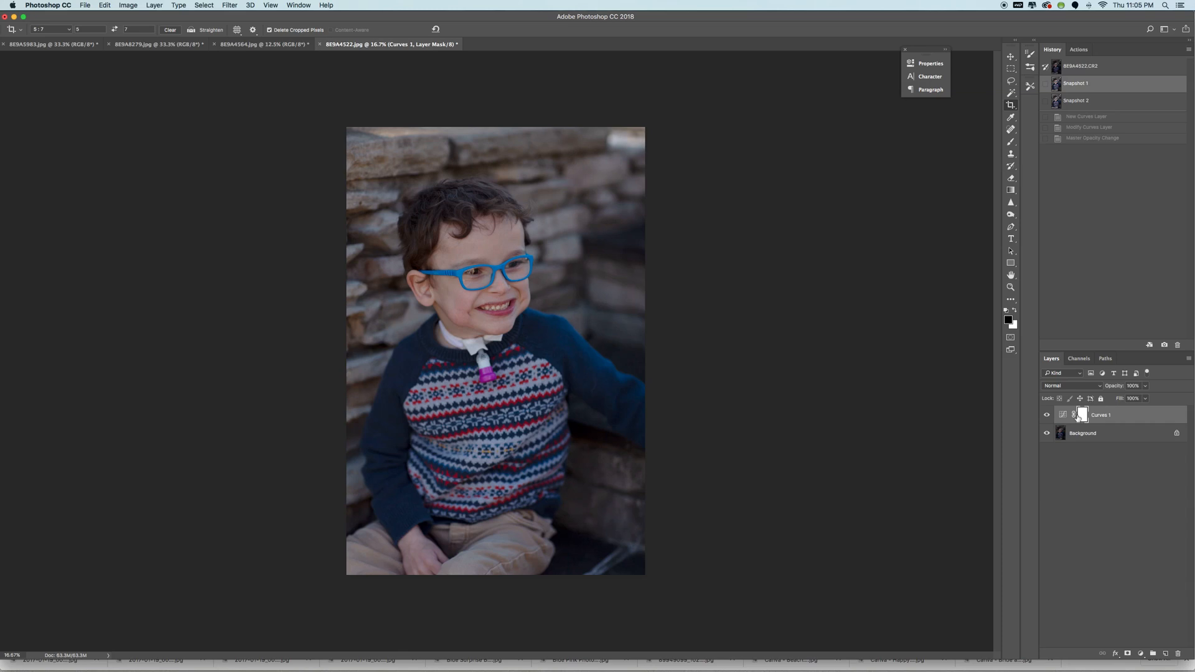
left_click(1088, 103)
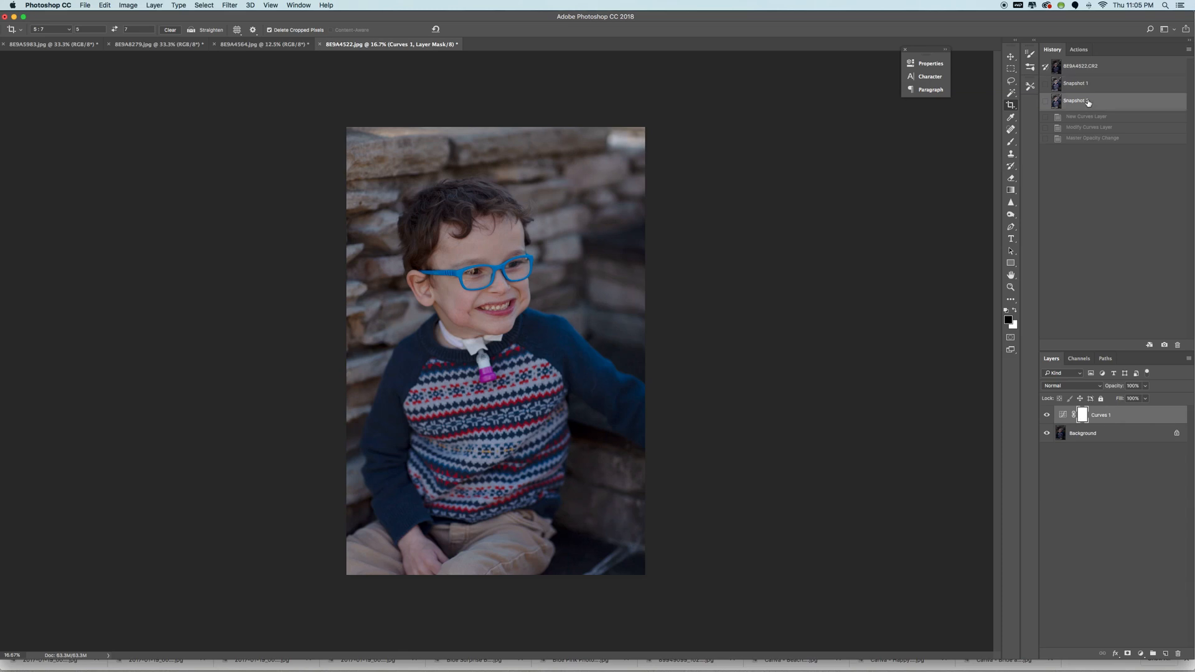
Step: Lower the Curves layer's opacity to 47% and save a history snapshot of this version
left_click(1145, 386)
left_click_drag(1148, 398, 1122, 399)
left_click(1164, 343)
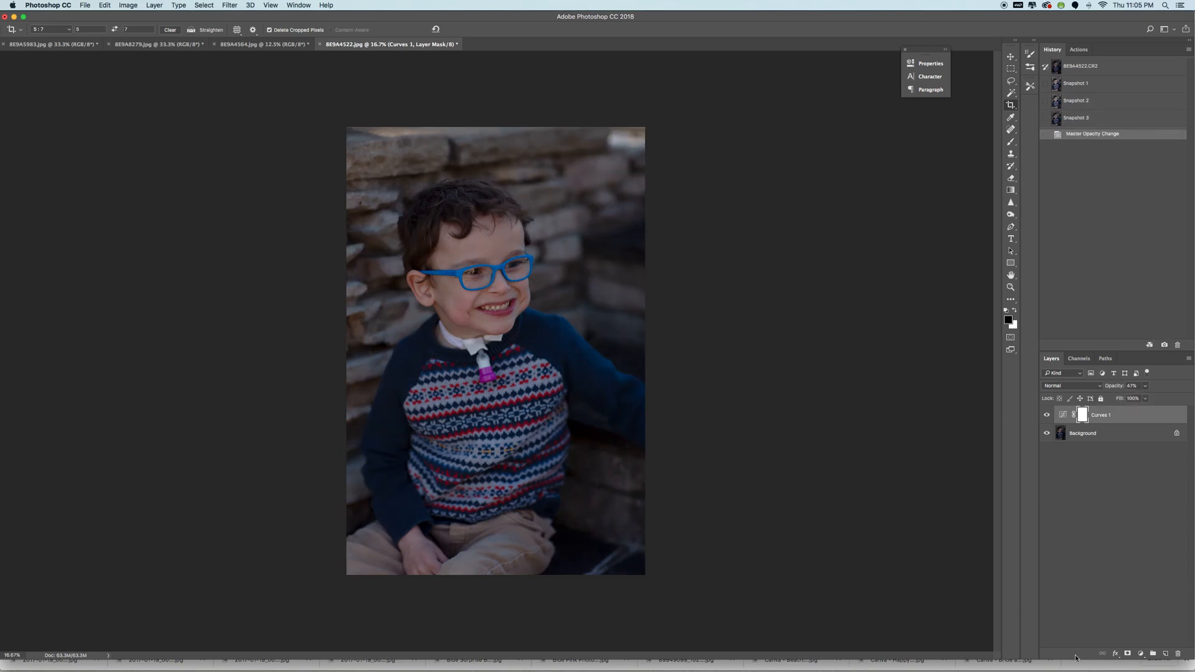
Step: Add a second Curves adjustment layer and brighten the photo by raising a shadow point on the RGB curve to output 87
left_click(1140, 655)
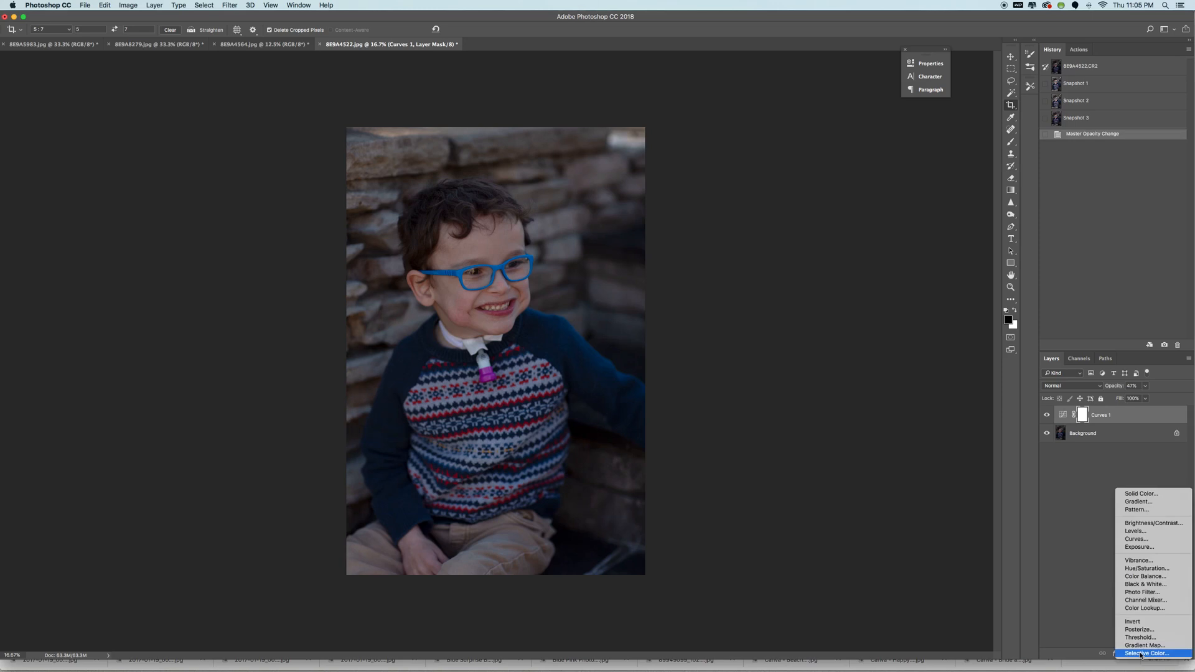
left_click(1142, 539)
left_click_drag(770, 203, 769, 191)
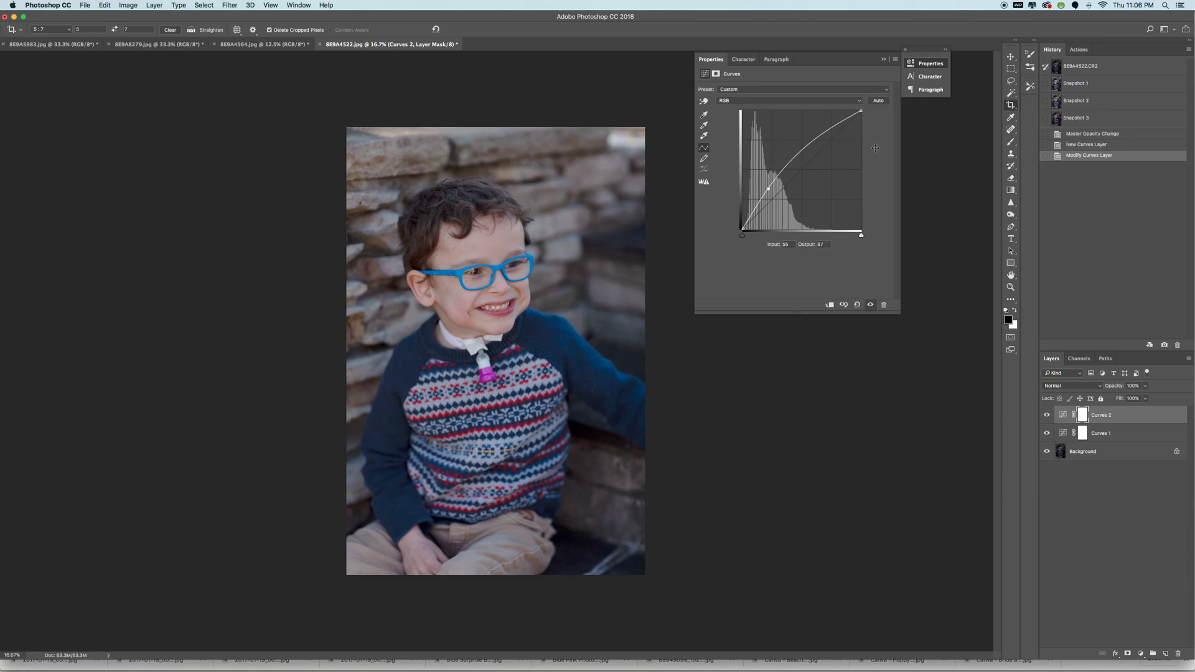
left_click(884, 60)
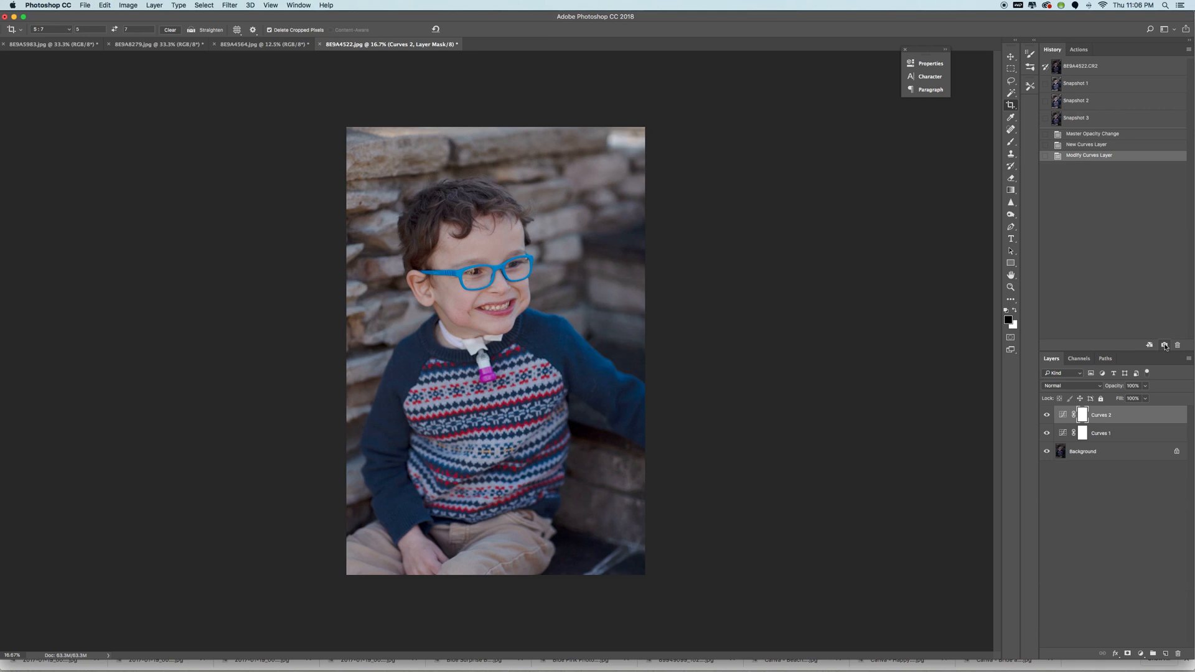
Step: Fine-tune the opacity of the Curves 1 layer, lower Curves 2 to 92% opacity, and save a history snapshot
left_click(1082, 435)
left_click_drag(1145, 386, 1132, 398)
left_click_drag(1120, 396, 1146, 399)
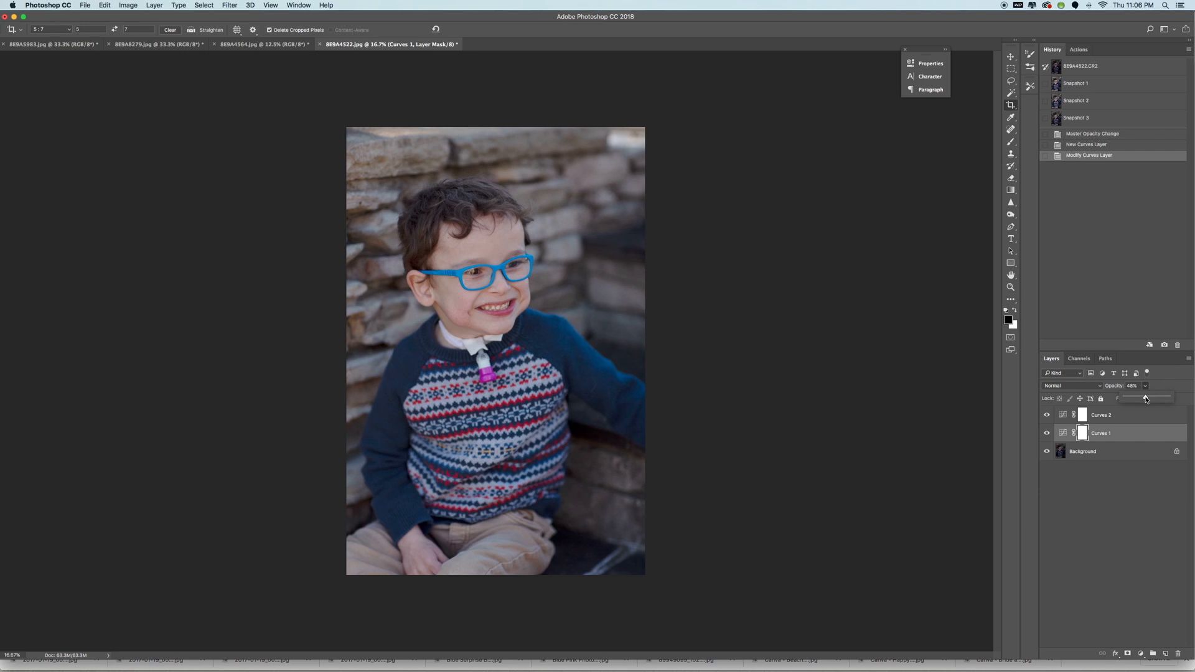
left_click(1098, 416)
left_click(1145, 386)
left_click_drag(1147, 397, 1143, 398)
left_click(1164, 346)
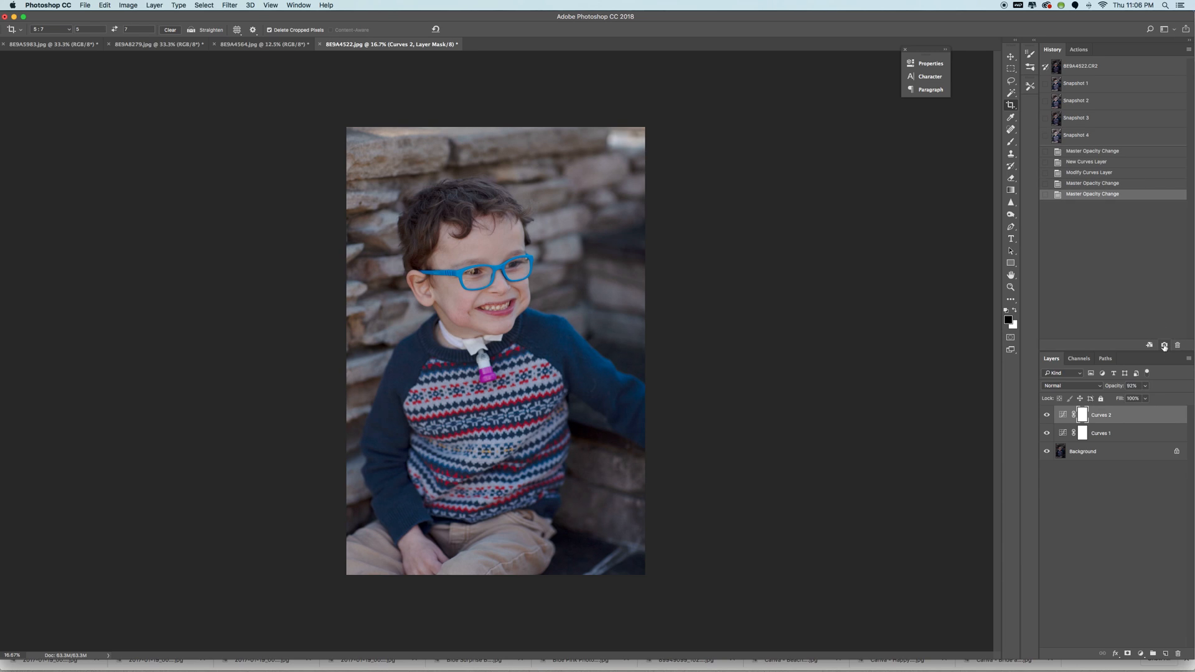
Step: Compare the original photo with Snapshots 1, 2 and 4 in the history
left_click(1071, 67)
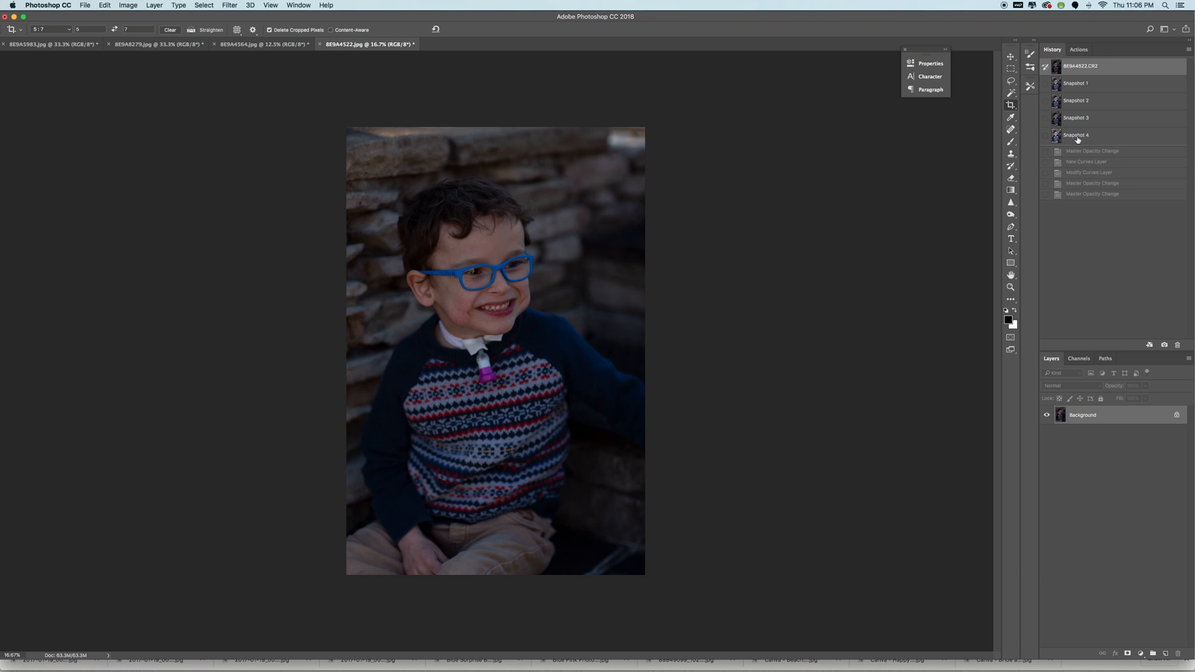
left_click(1070, 87)
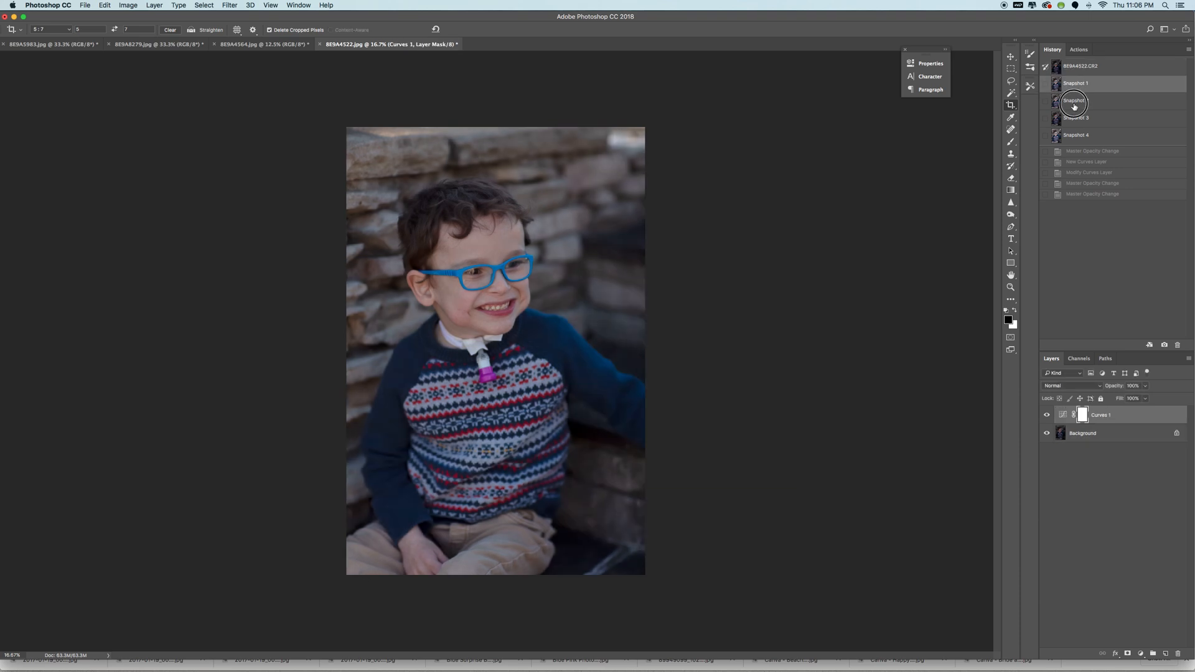
left_click(1074, 103)
left_click(1076, 136)
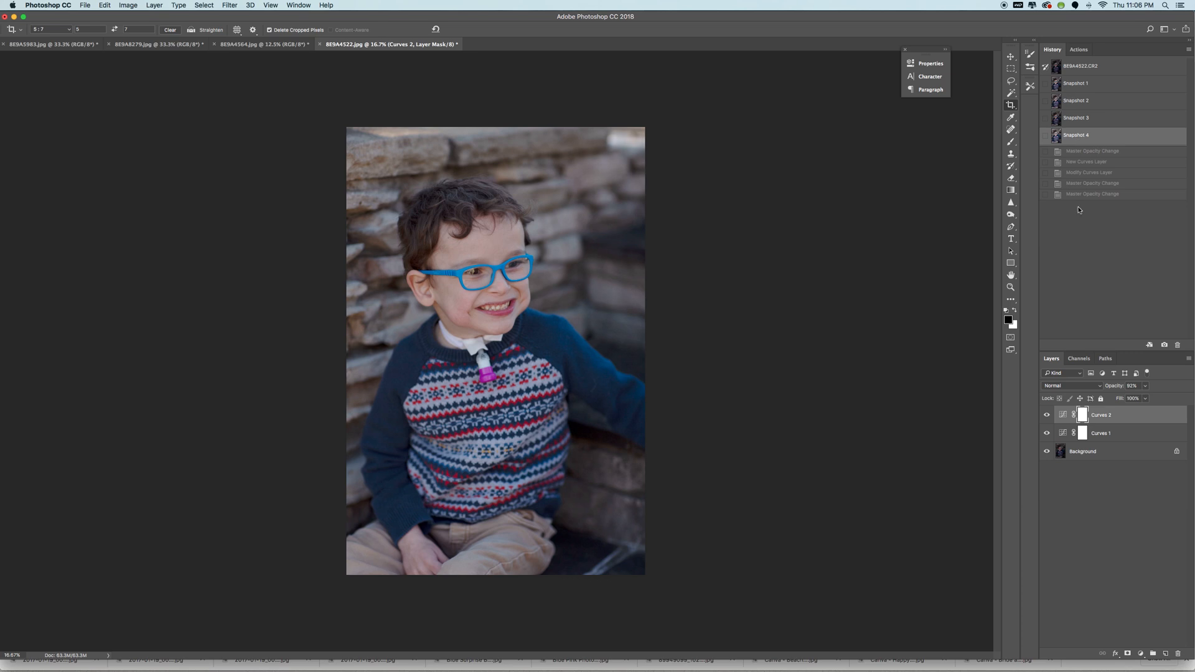
Step: Step through the earlier history states, return to the Modify Curves Layer state, and select the Curves 1 layer
left_click(1076, 162)
left_click(1073, 151)
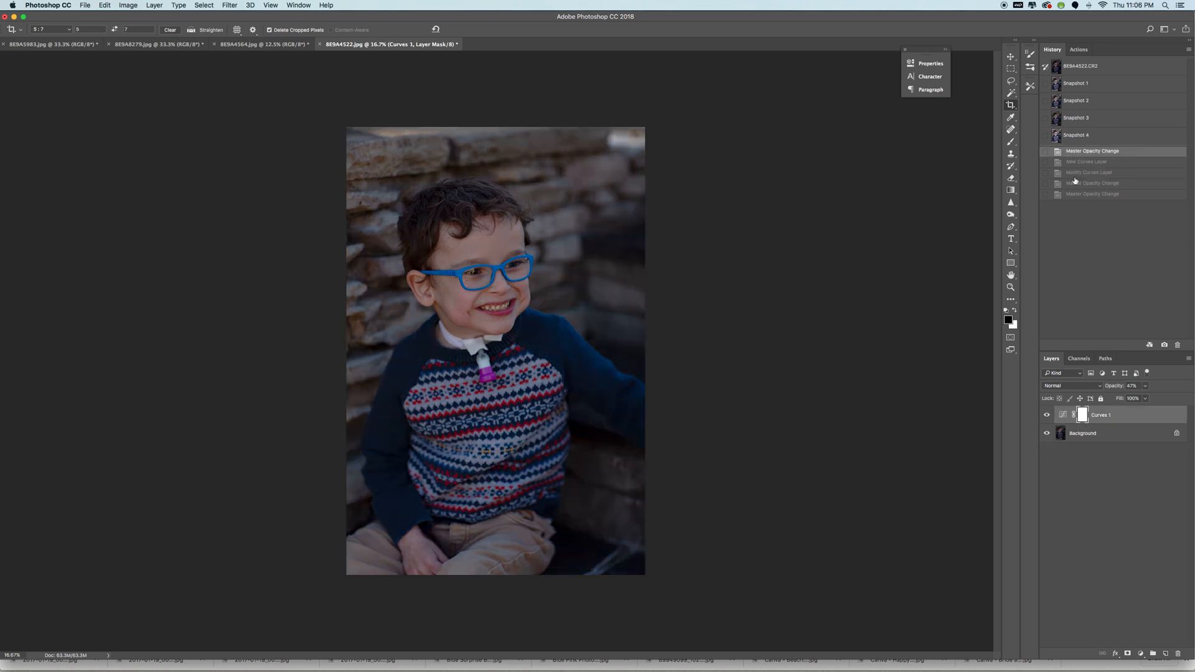
left_click(1076, 162)
left_click(1070, 174)
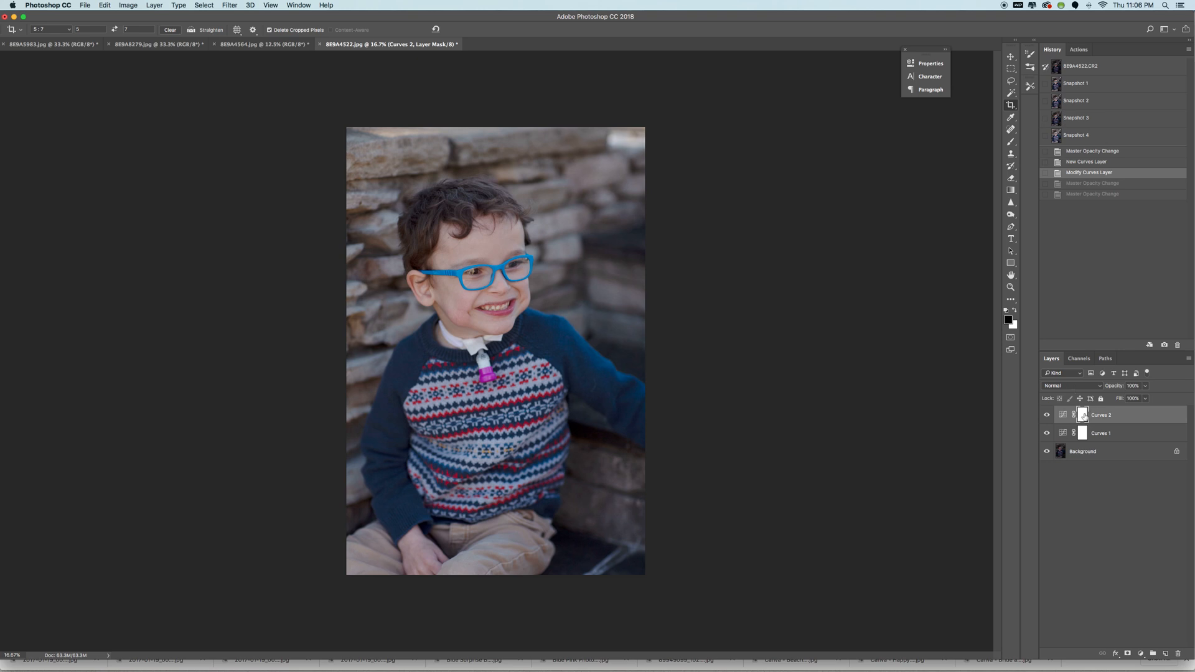
left_click(1082, 433)
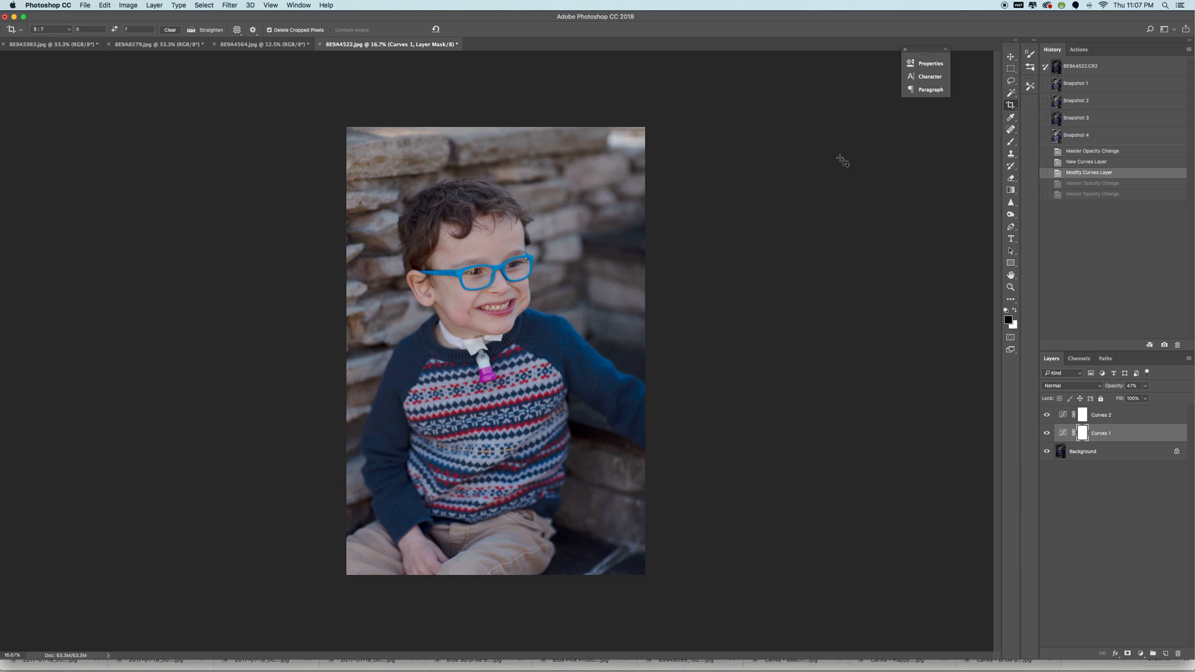
Step: Crop the portrait at a 5:7 ratio, tightly framing the boy's head and upper body
left_click(1011, 106)
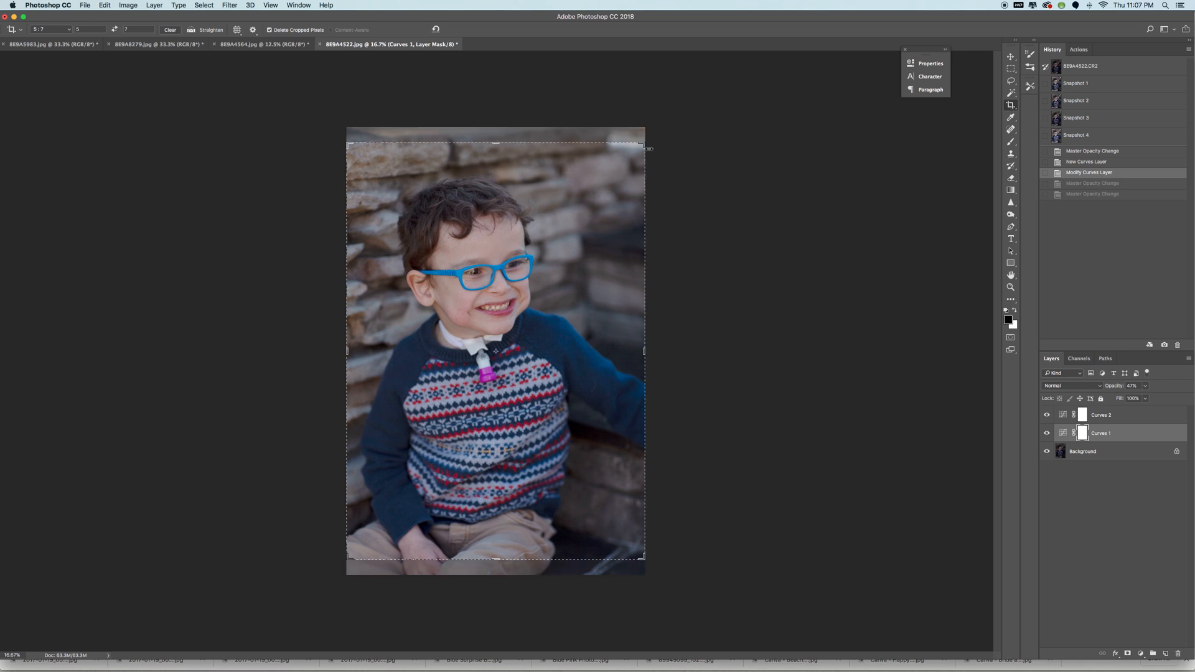
left_click_drag(645, 145, 604, 173)
left_click_drag(570, 270, 563, 331)
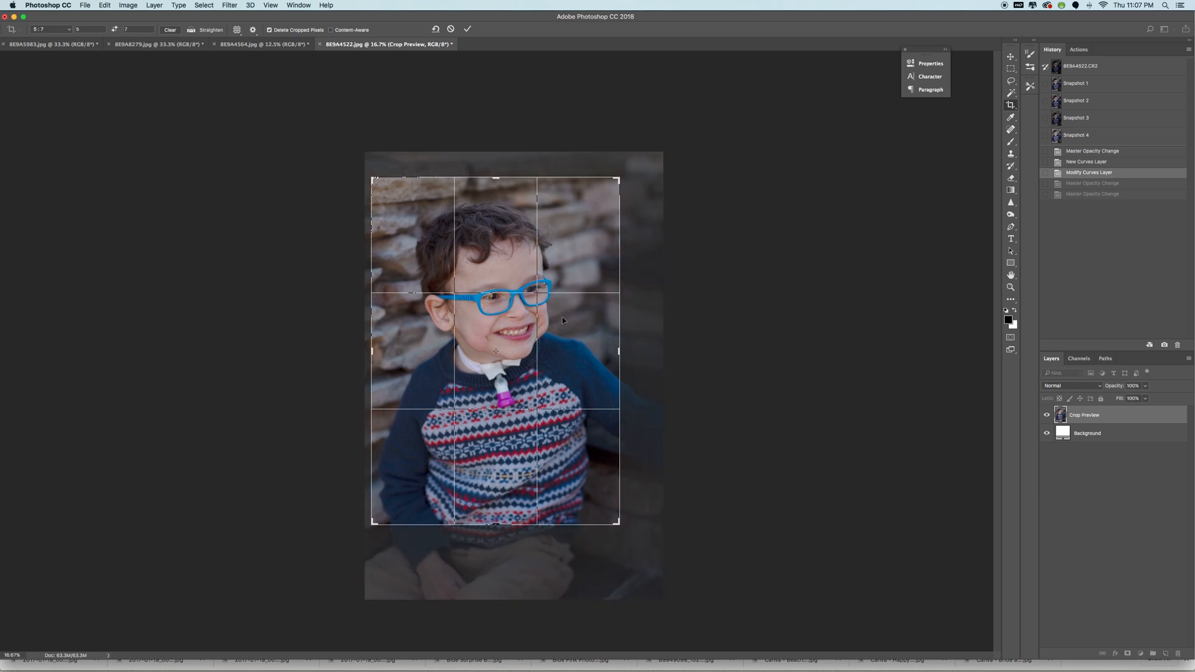
key("Return")
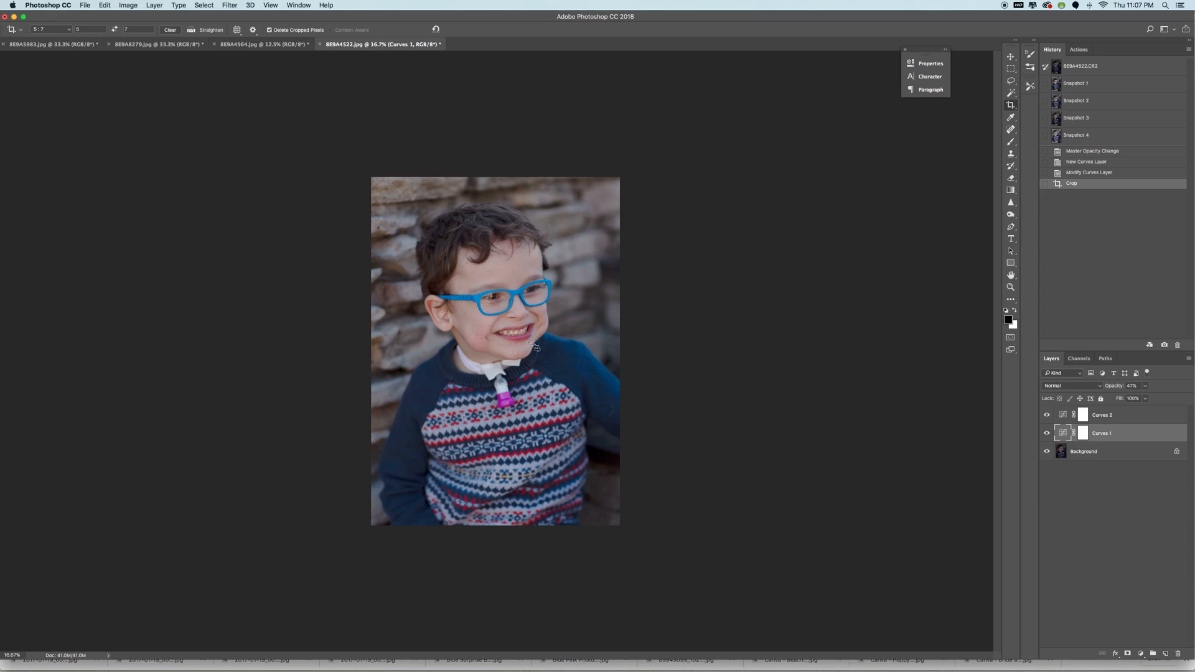
Step: Flatten the cropped image and save a history snapshot of it
left_click(154, 5)
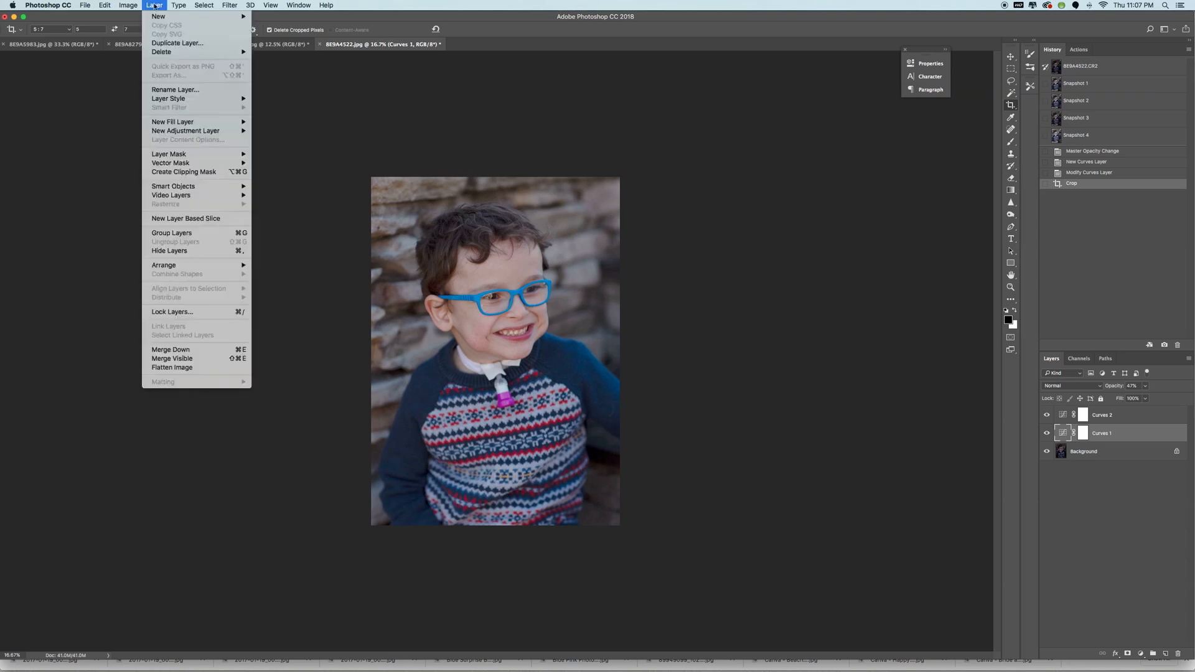
left_click(187, 368)
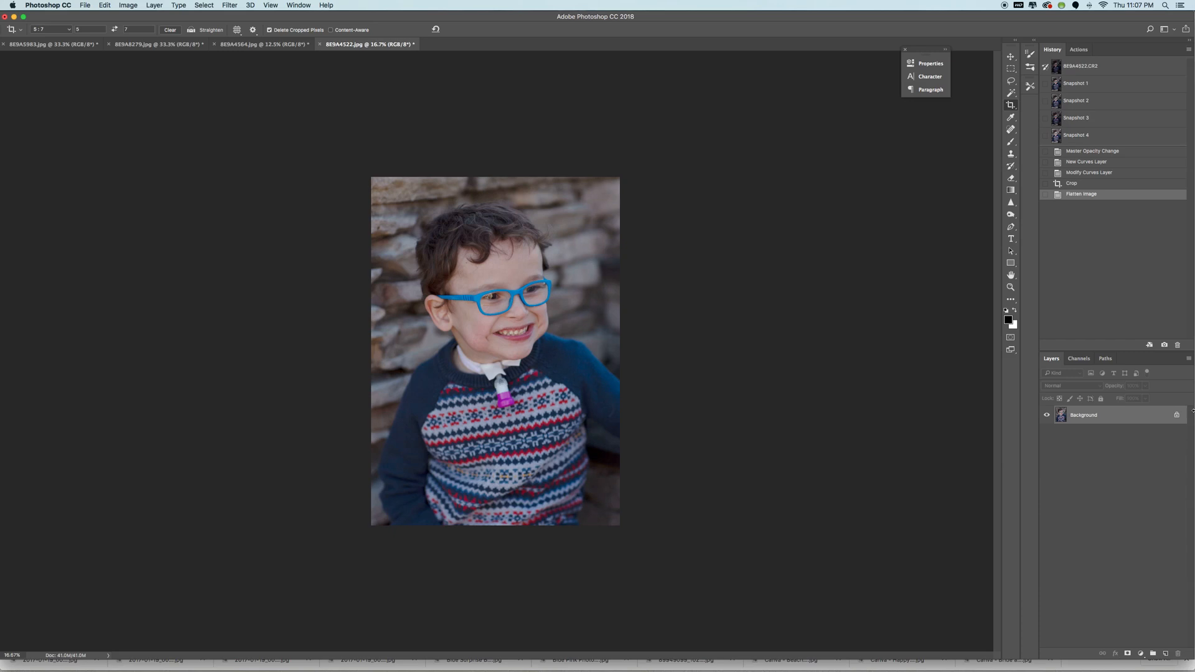
left_click(1164, 345)
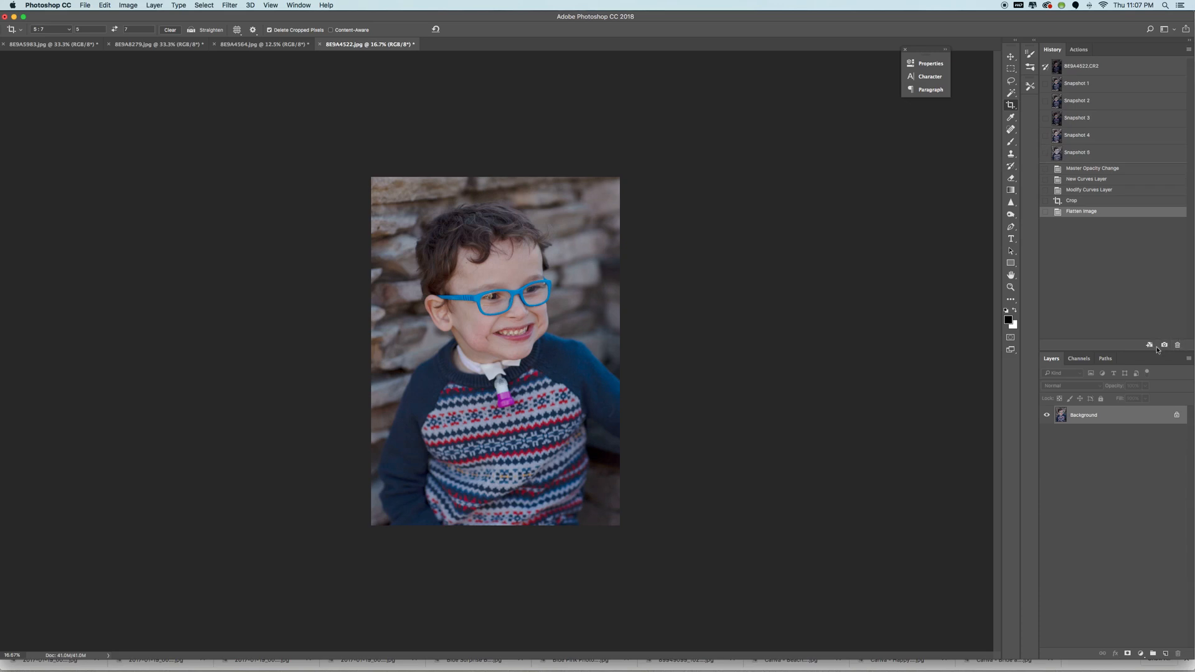
Step: Compare the cropped Snapshot 5 with the uncropped Snapshot 4, ending on Snapshot 5
left_click(1077, 156)
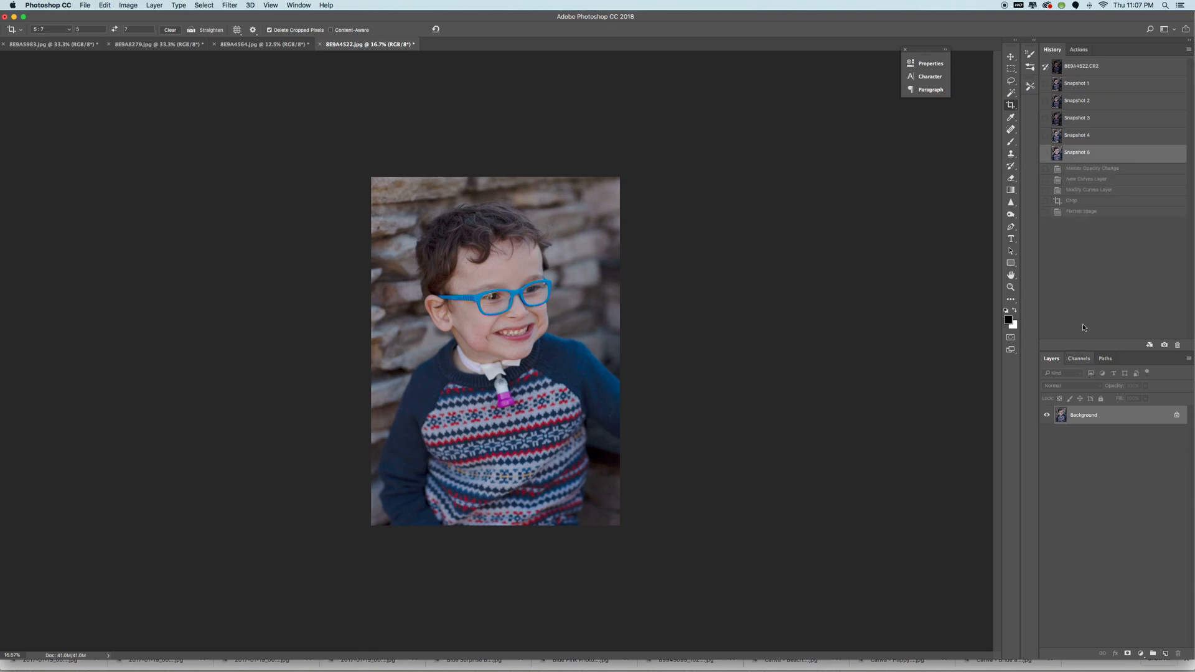
left_click(1077, 138)
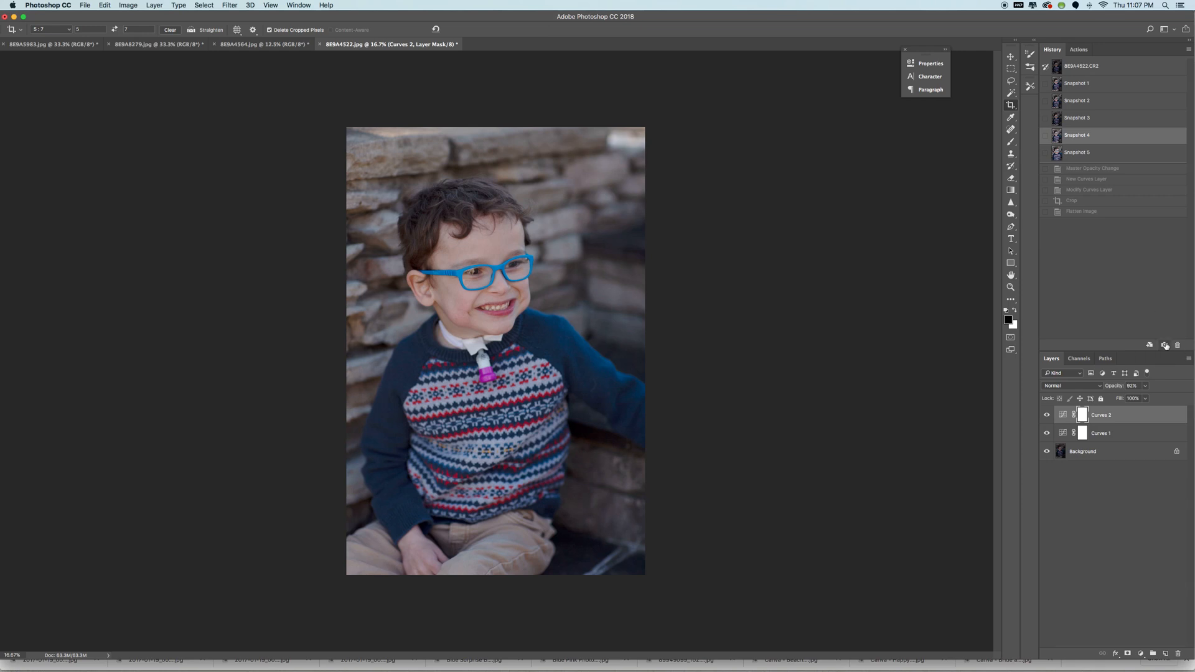
left_click(1067, 153)
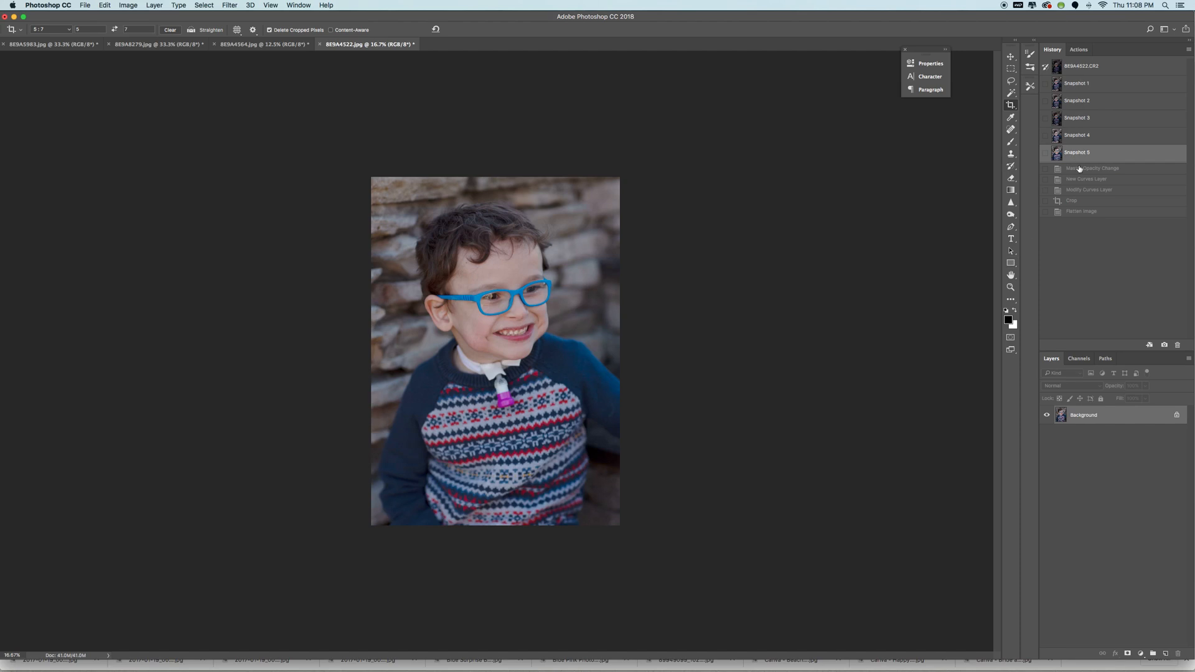
Step: Add a Levels adjustment layer, raise its shadow input to deepen the blacks, and set the midtone input to 1.17
left_click(1141, 655)
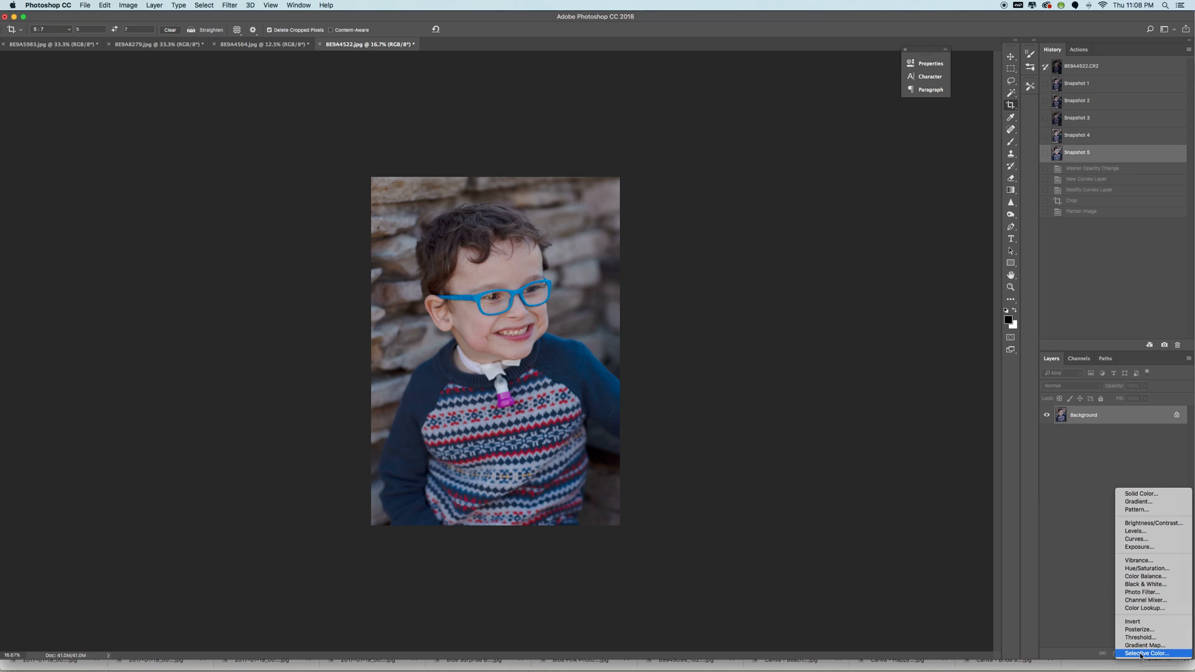
left_click(1136, 531)
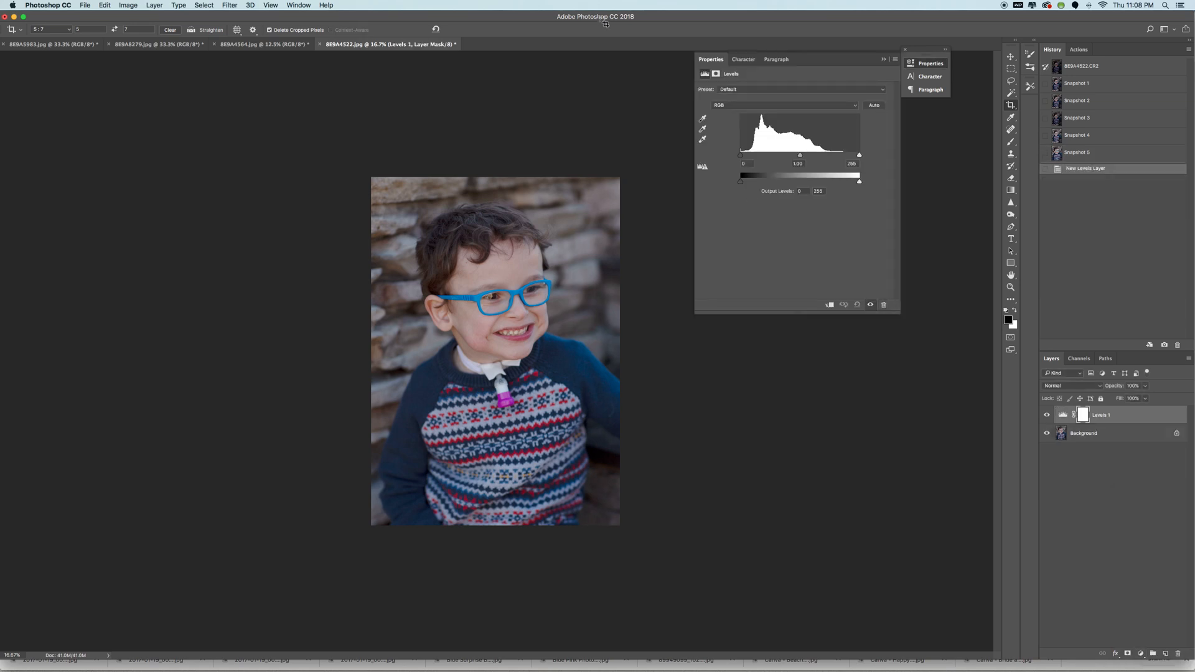
left_click(743, 157)
left_click_drag(742, 157, 742, 155)
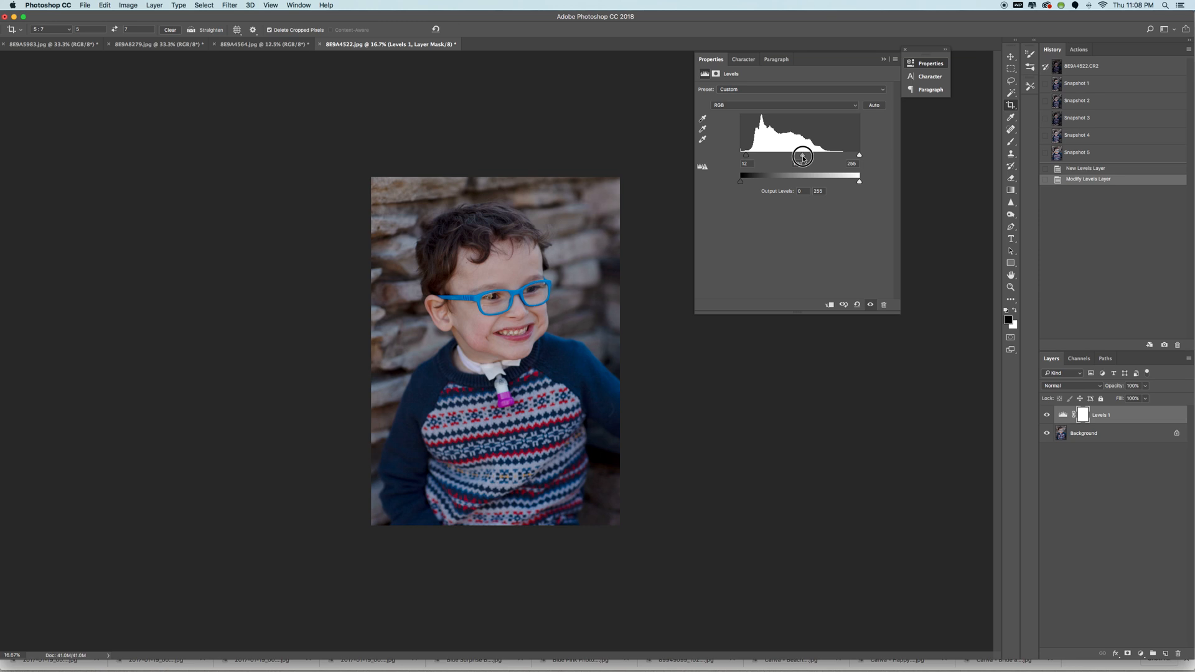
left_click_drag(803, 158, 748, 159)
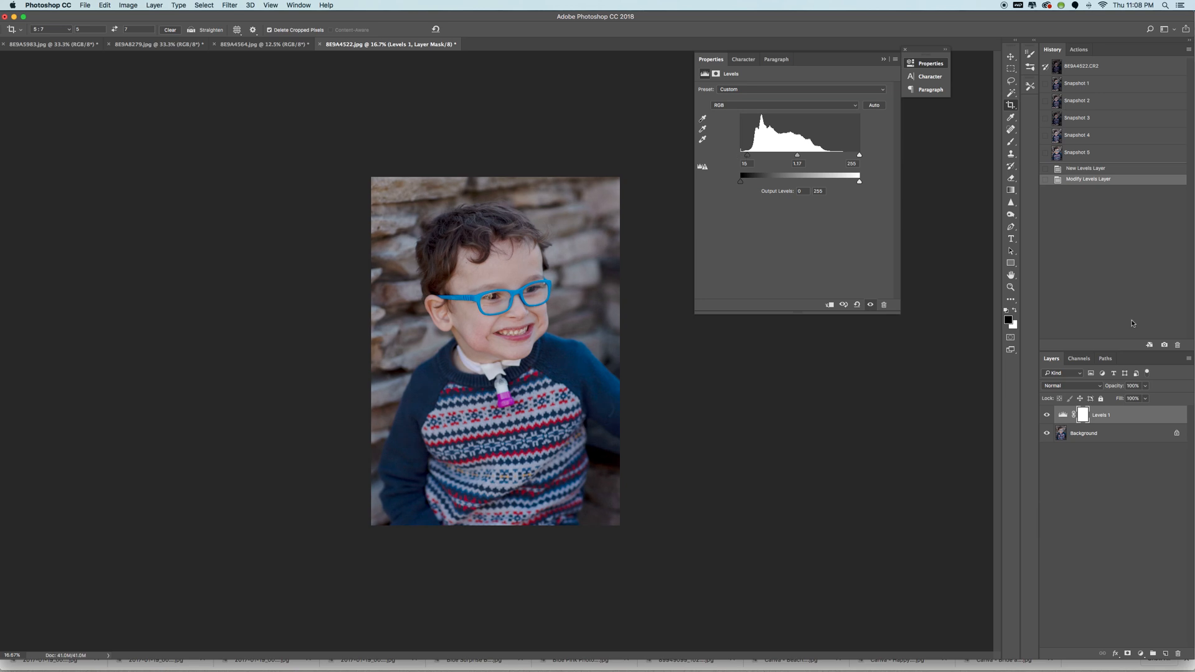
Step: Save history snapshots of the Levels adjustment before and after slightly refining its shadow input
left_click(1163, 344)
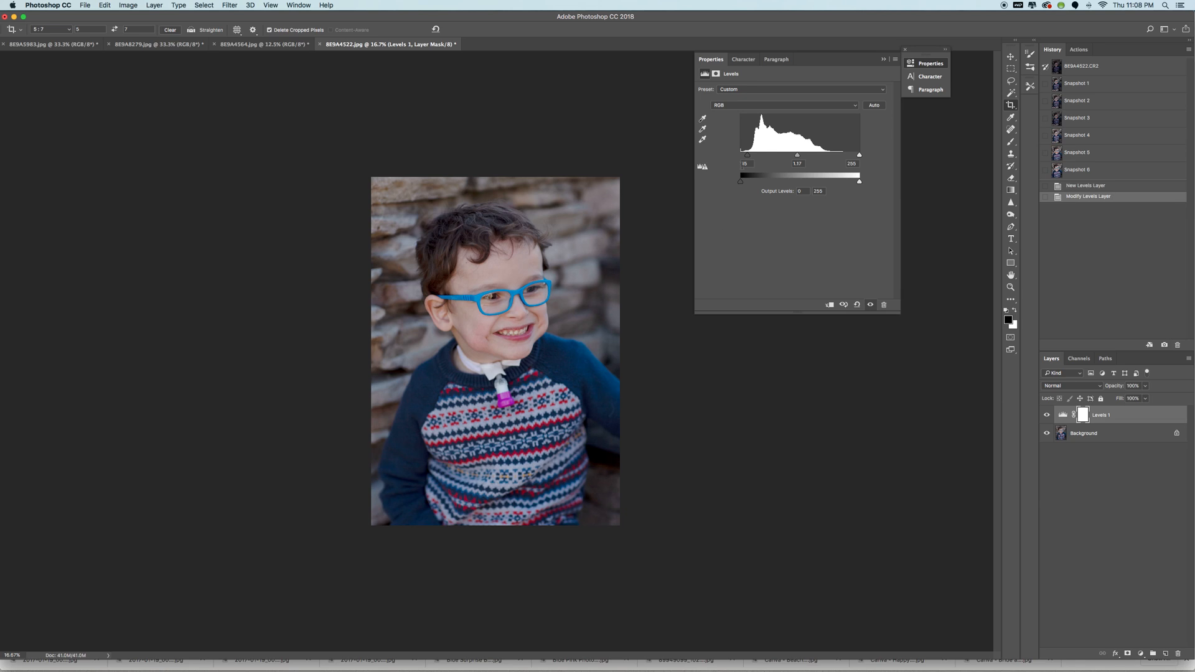
mouse_move(748, 157)
left_mouse_down()
mouse_move(760, 159)
mouse_move(749, 159)
left_mouse_up()
left_click(1164, 345)
Step: Compare the original photo with Snapshot 7 in the history
left_click(1102, 66)
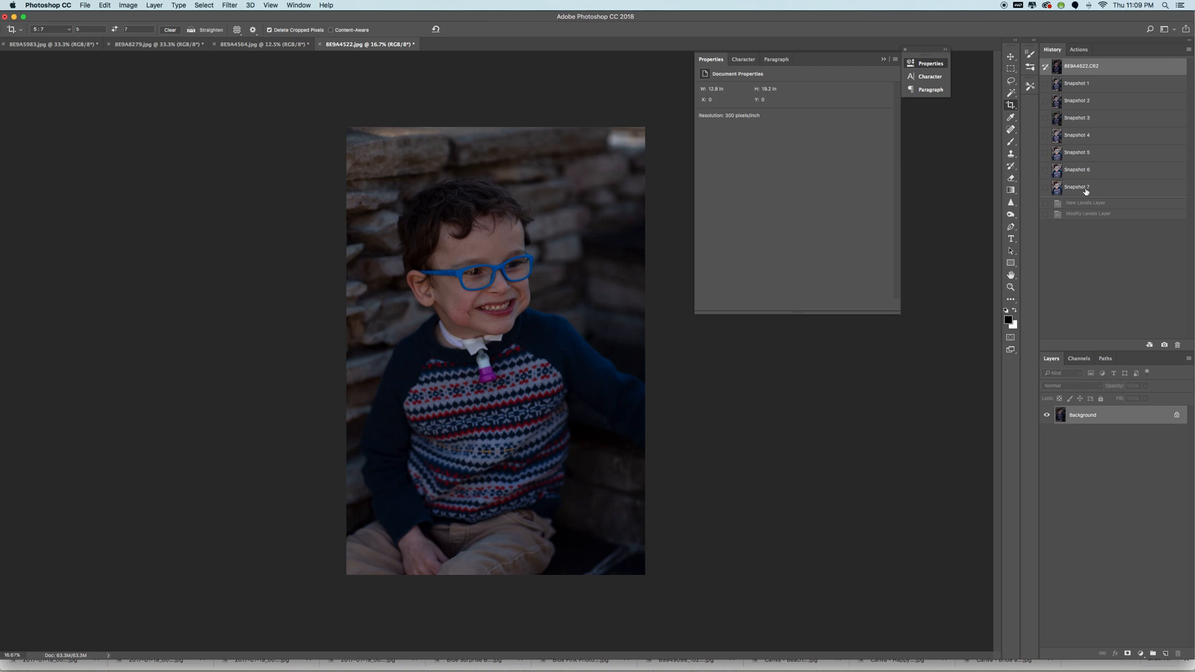
left_click(1082, 188)
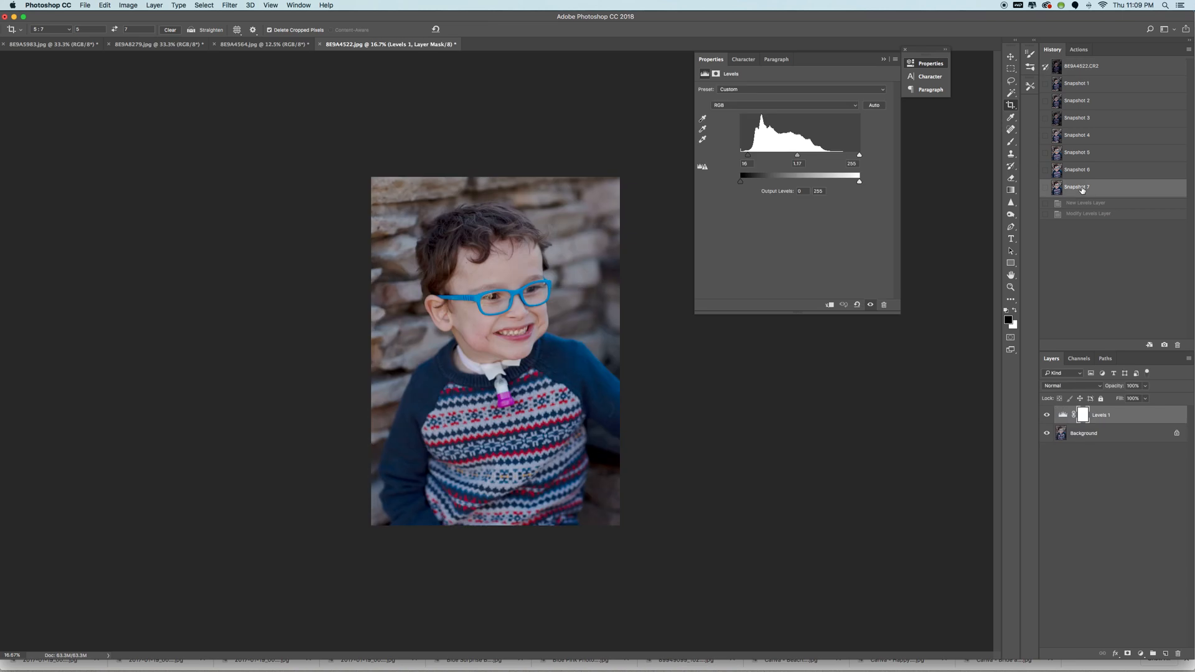
Step: Set the Levels midtone input to 1.23 and the highlight input to 217, refine the shadow input, and save a history snapshot
mouse_move(797, 157)
left_mouse_down()
mouse_move(862, 159)
mouse_move(844, 156)
left_mouse_up()
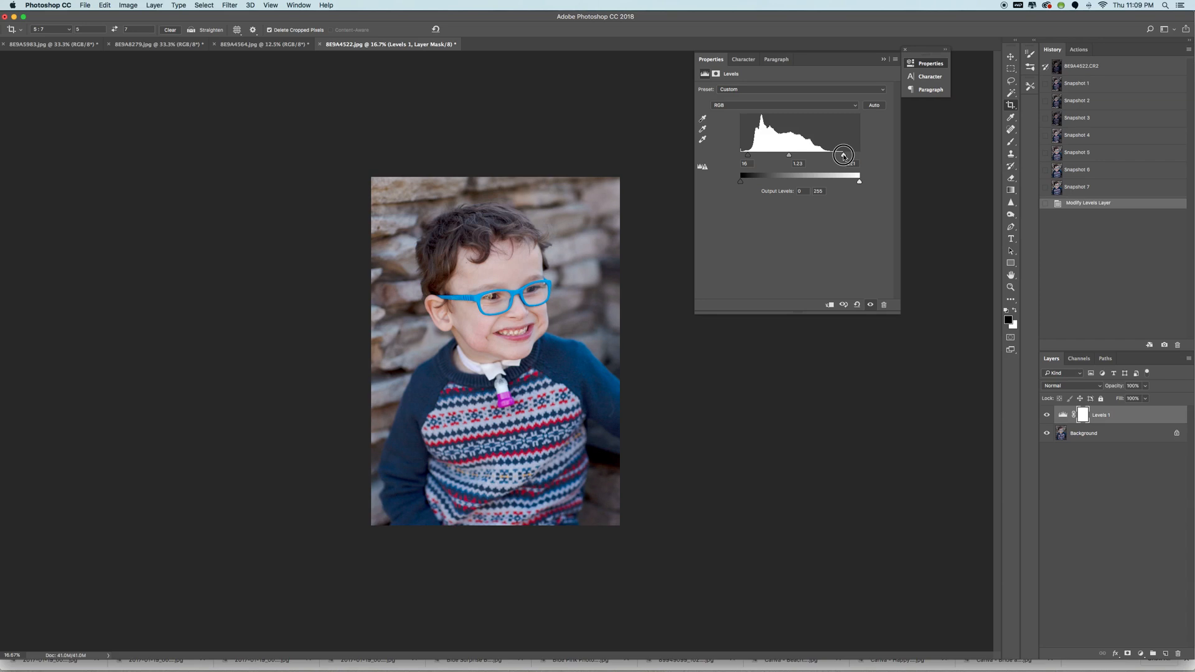
left_click_drag(844, 156, 842, 156)
left_click_drag(751, 158, 751, 158)
left_click(1163, 345)
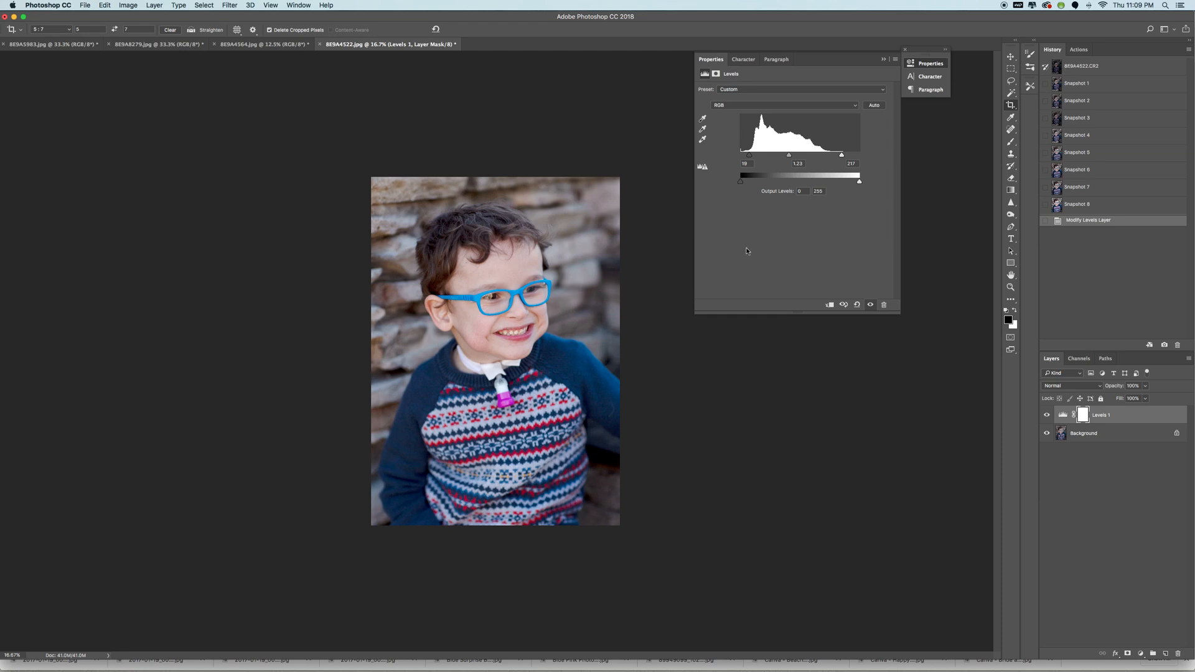
Step: Compare the original photo with Snapshot 8 in the history
left_click(1077, 67)
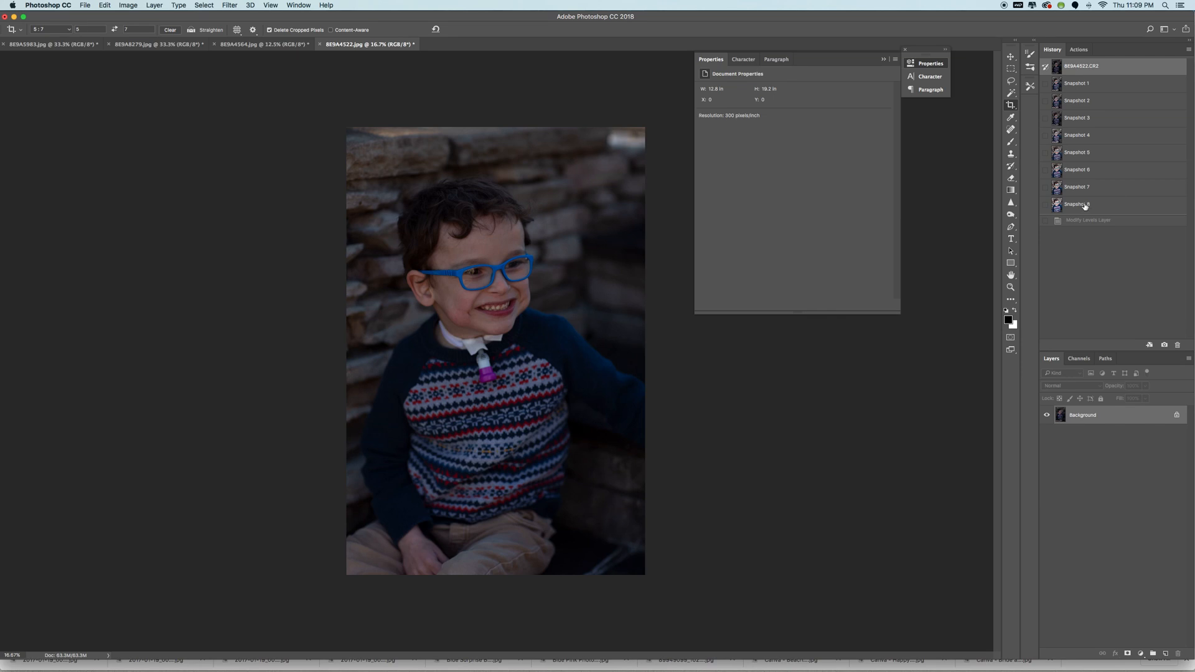
left_click(1085, 209)
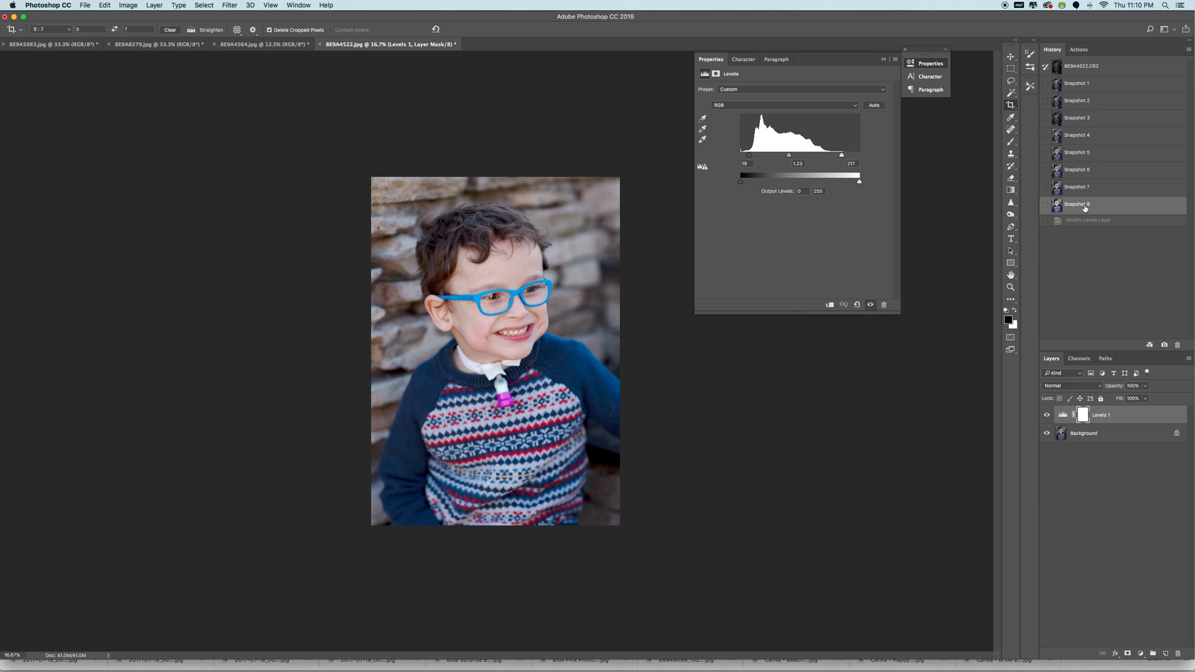
Step: Switch to the beach couple photo 8E9A8279.jpg and apply a 5:7 crop to it
left_click(252, 46)
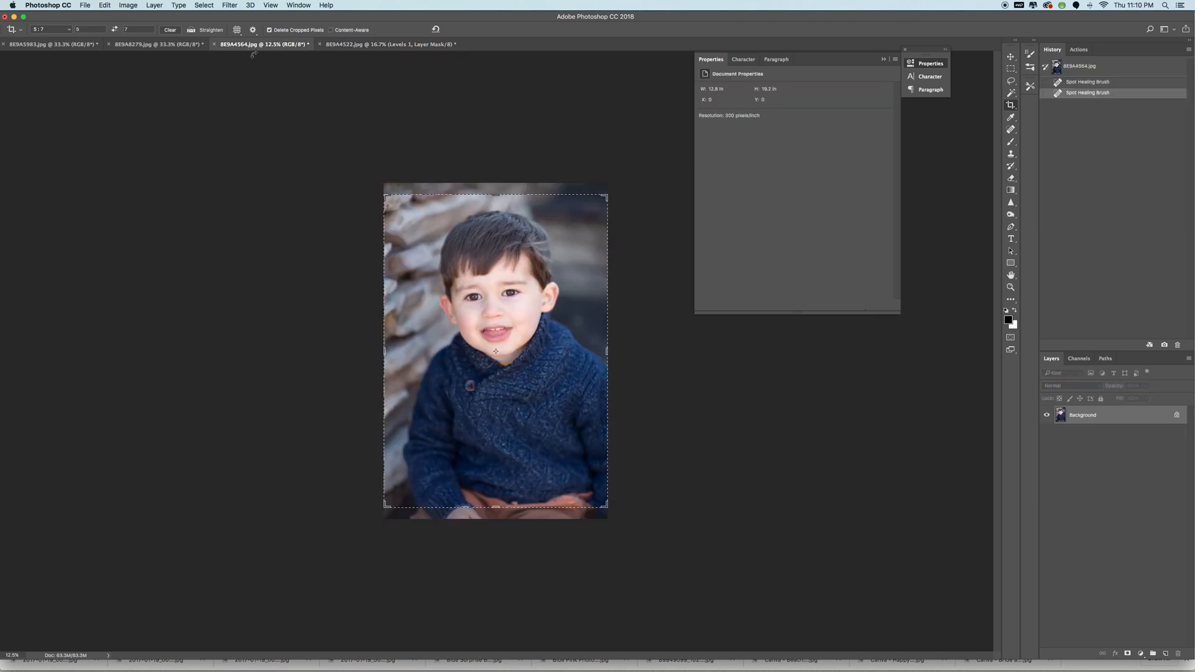
left_click(184, 45)
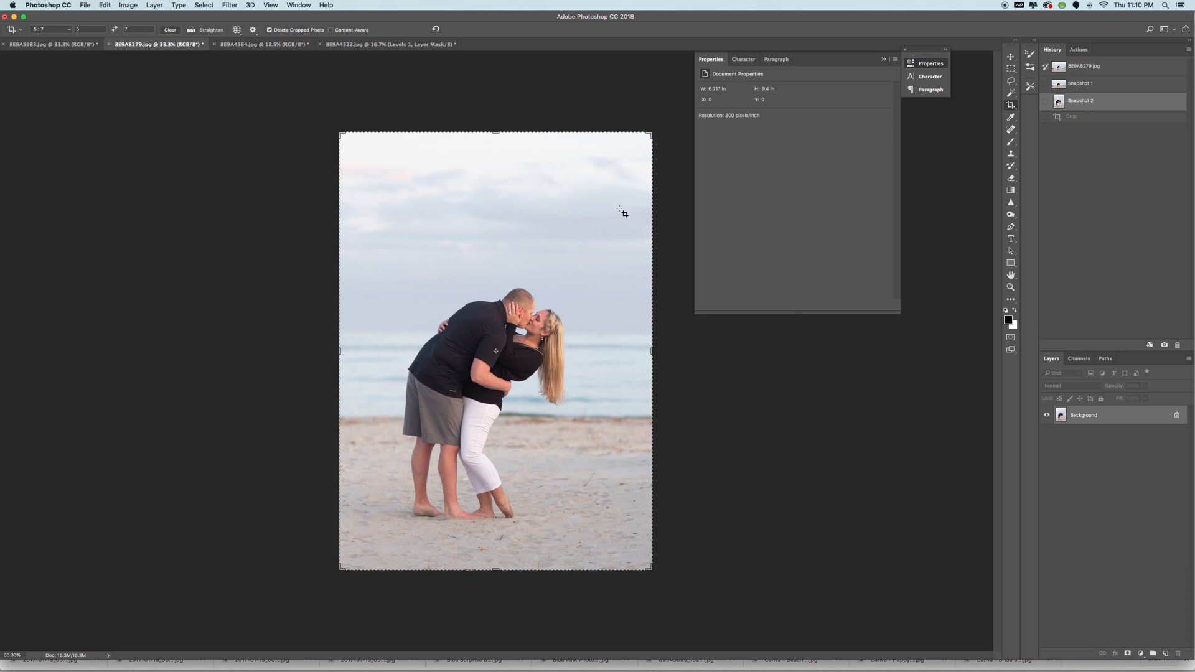
left_click(736, 389)
left_click(468, 29)
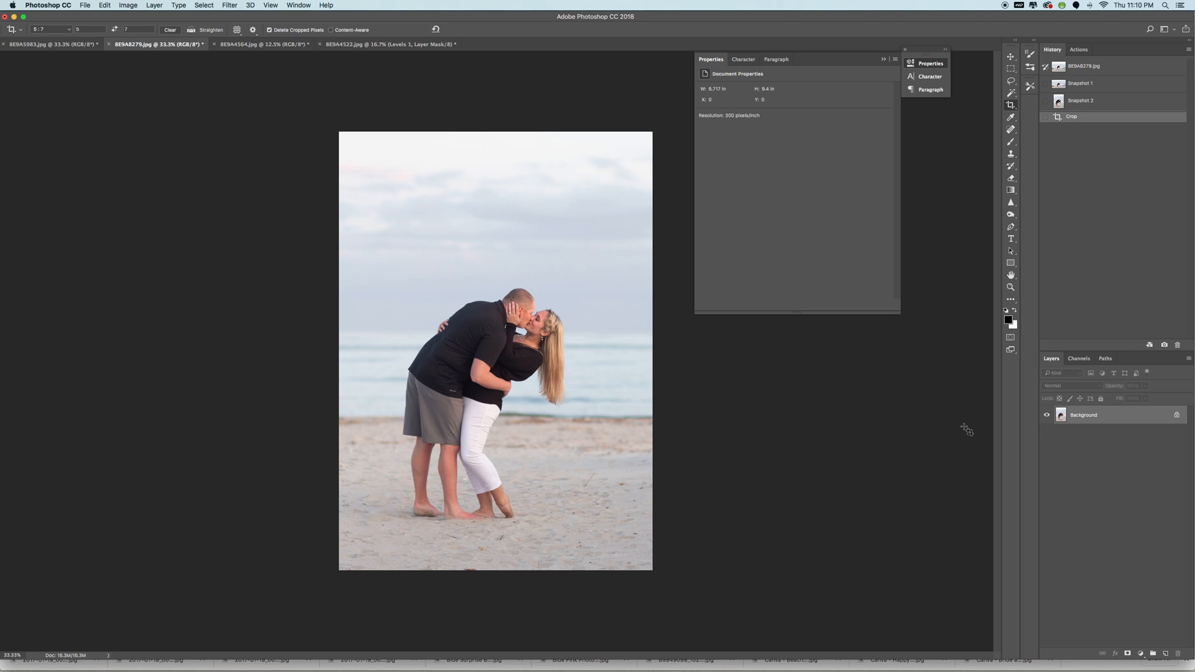
Step: Duplicate the beach photo's Background layer twice and hide the topmost copy
key("super")
key("super+j")
key("super+j")
left_click(1047, 415)
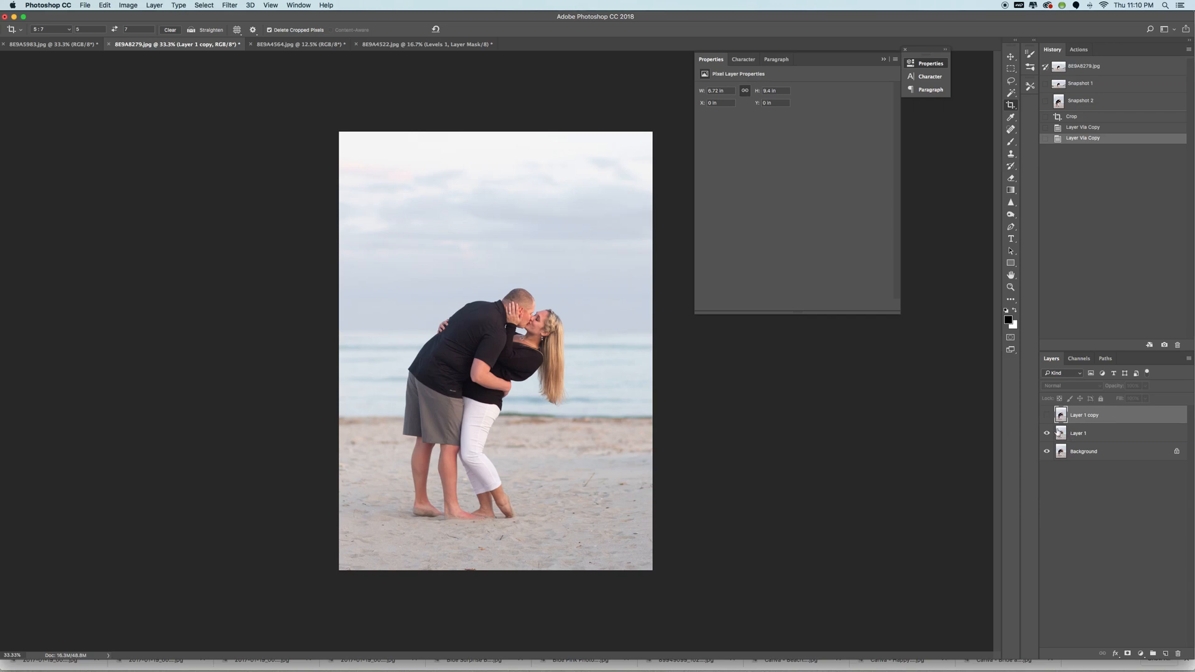
Step: Hide Layer 1 and flatten the beach photo, discarding the hidden layers
left_click(1046, 433)
left_click(179, 5)
mouse_move(156, 6)
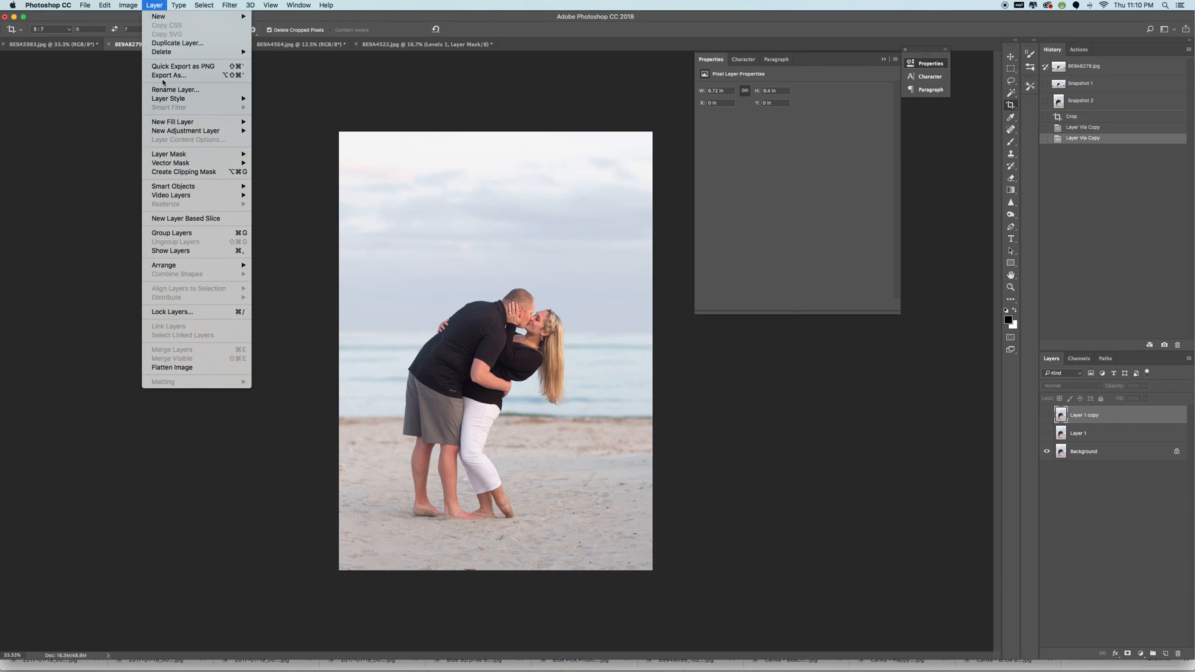
left_click(199, 367)
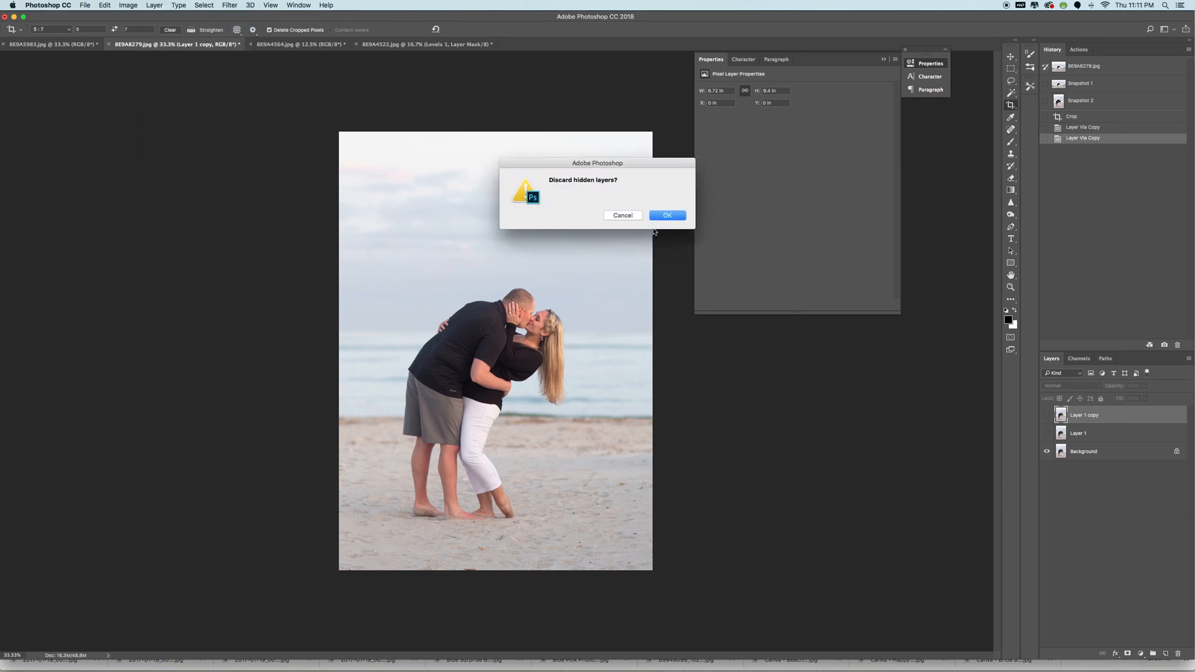
left_click(670, 216)
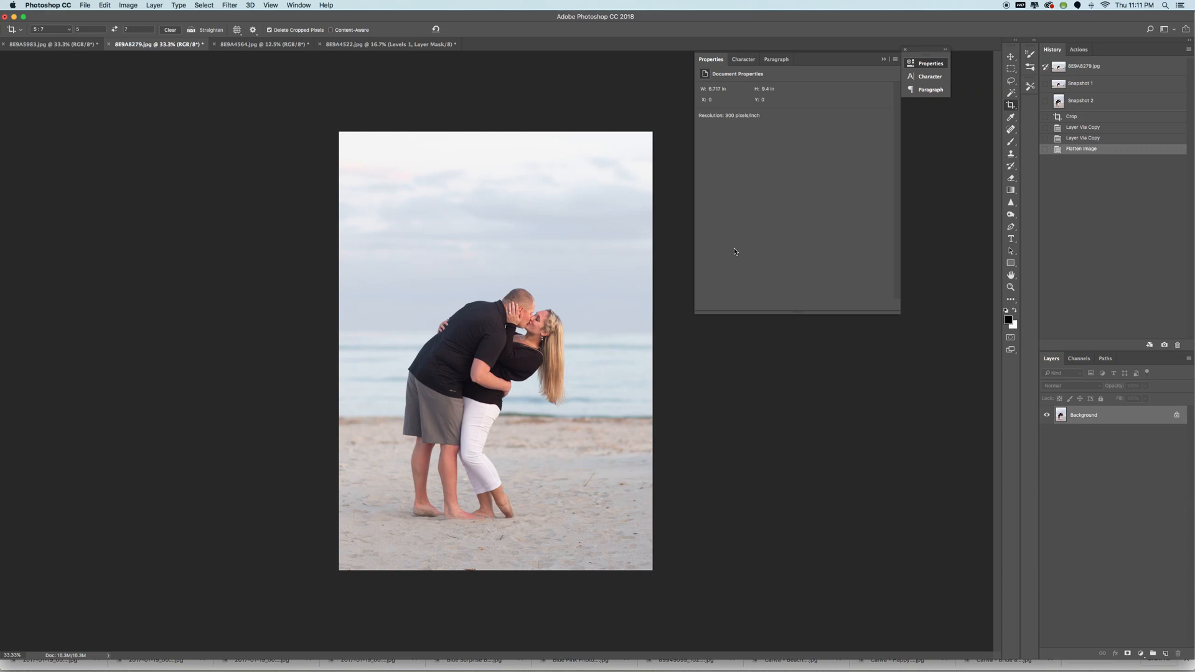
Step: Duplicate the Background layer and lasso an oval around the couple with a 250 px feather
key("super")
key("super+j")
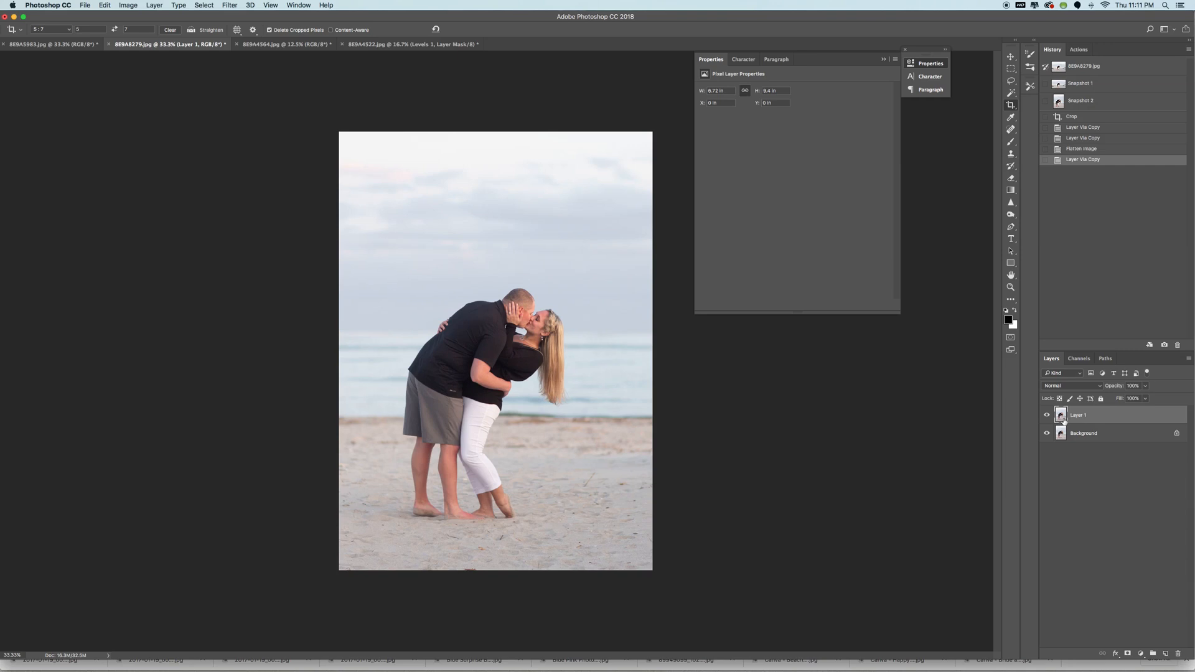
left_click(1011, 82)
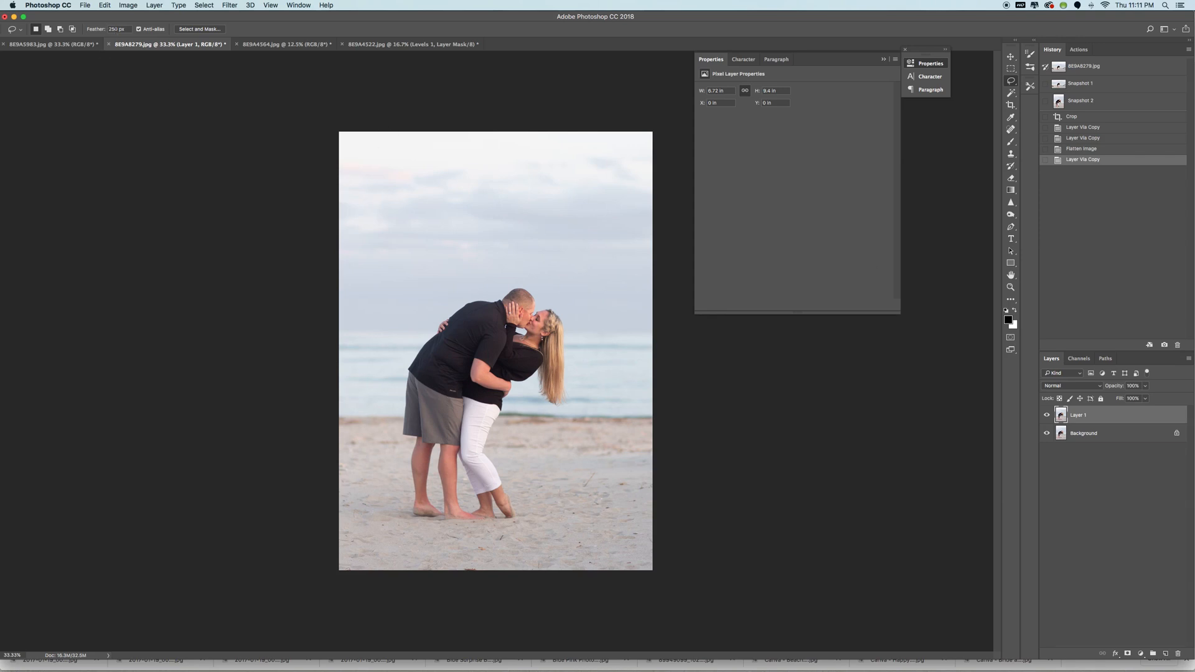
left_click_drag(117, 28, 107, 25)
mouse_move(501, 273)
left_mouse_down()
mouse_move(480, 269)
mouse_move(440, 297)
mouse_move(403, 354)
mouse_move(376, 448)
mouse_move(403, 511)
mouse_move(496, 546)
mouse_move(552, 491)
mouse_move(579, 416)
mouse_move(568, 310)
mouse_move(526, 272)
mouse_move(480, 270)
left_mouse_up()
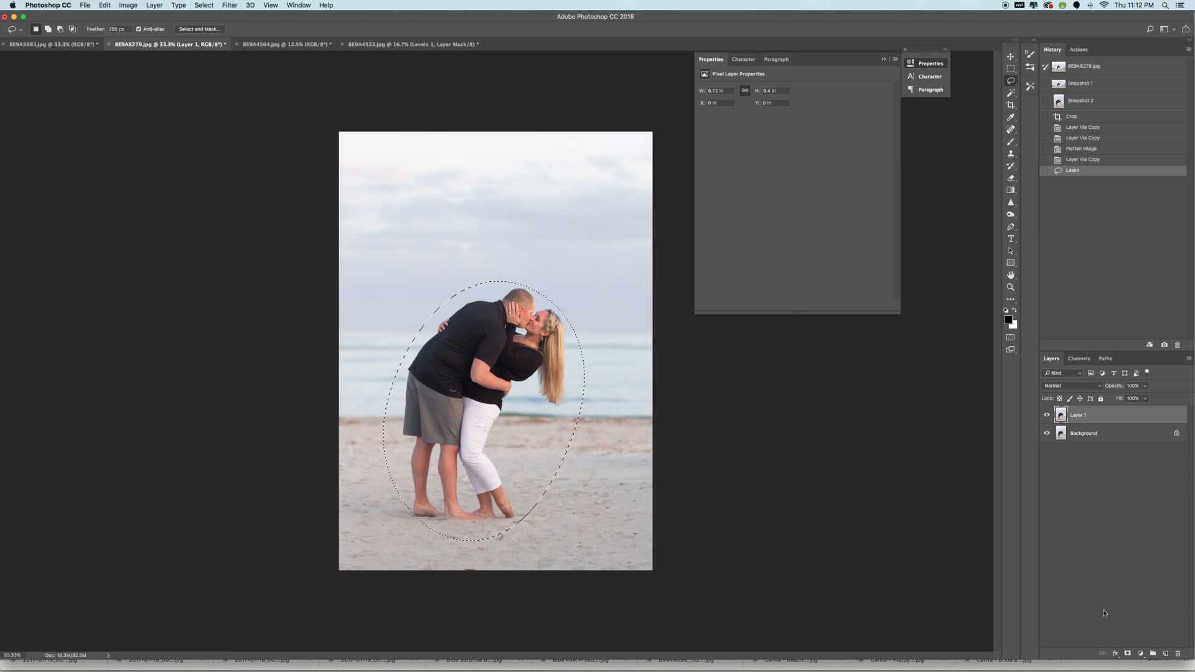
Step: Add a Curves adjustment layer for the selected couple and brighten it with a curve point at input 110, output 143
left_click(1140, 657)
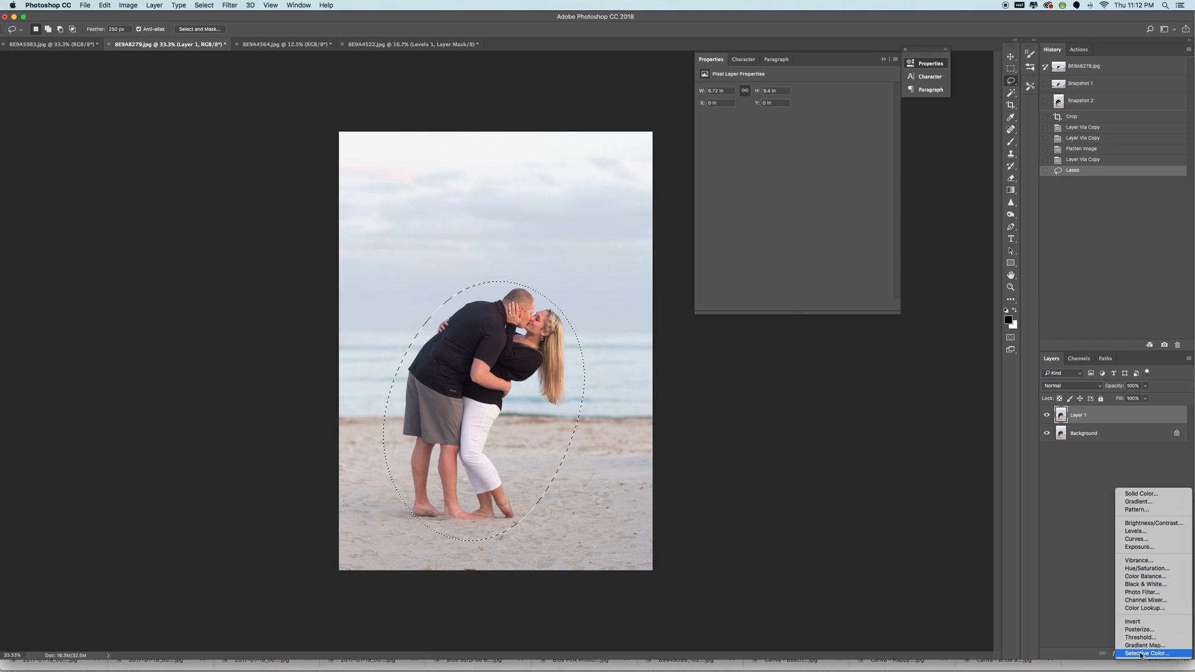
left_click(1137, 539)
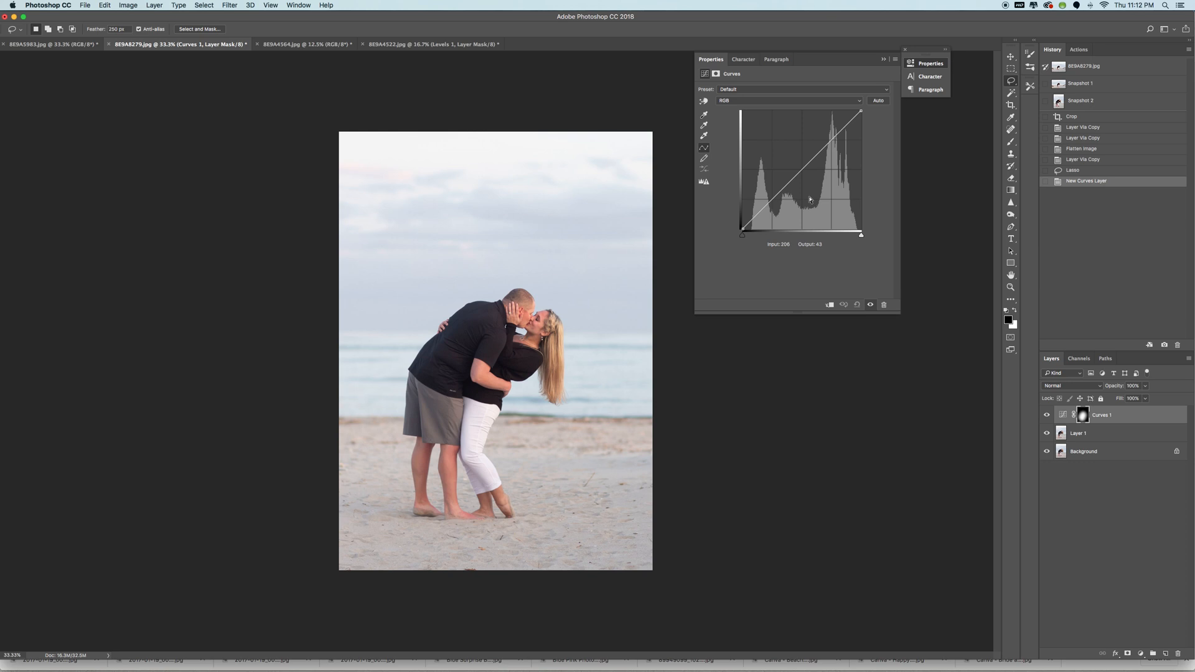
left_click_drag(800, 173, 794, 165)
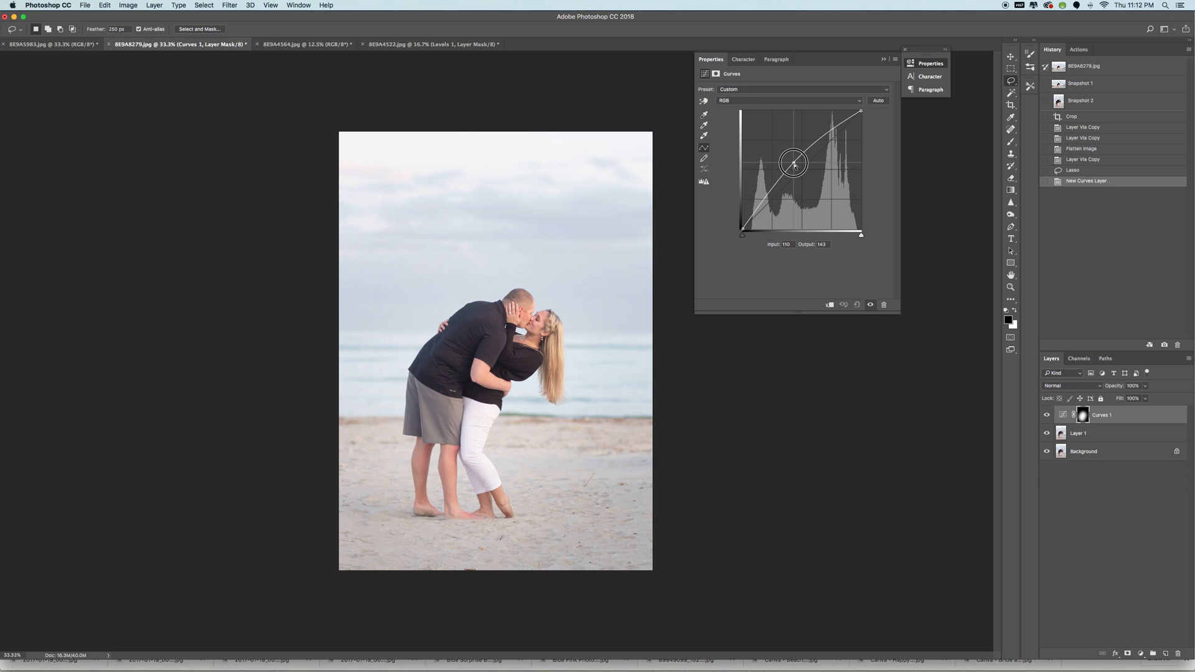
left_click_drag(794, 166, 794, 165)
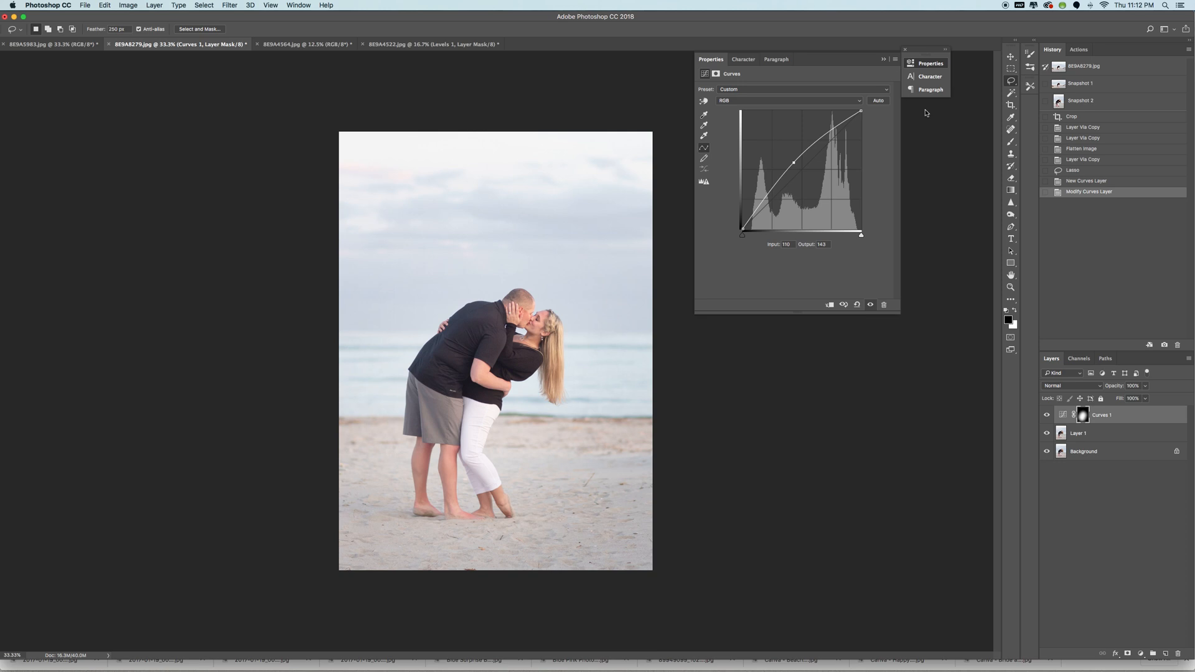
left_click(884, 60)
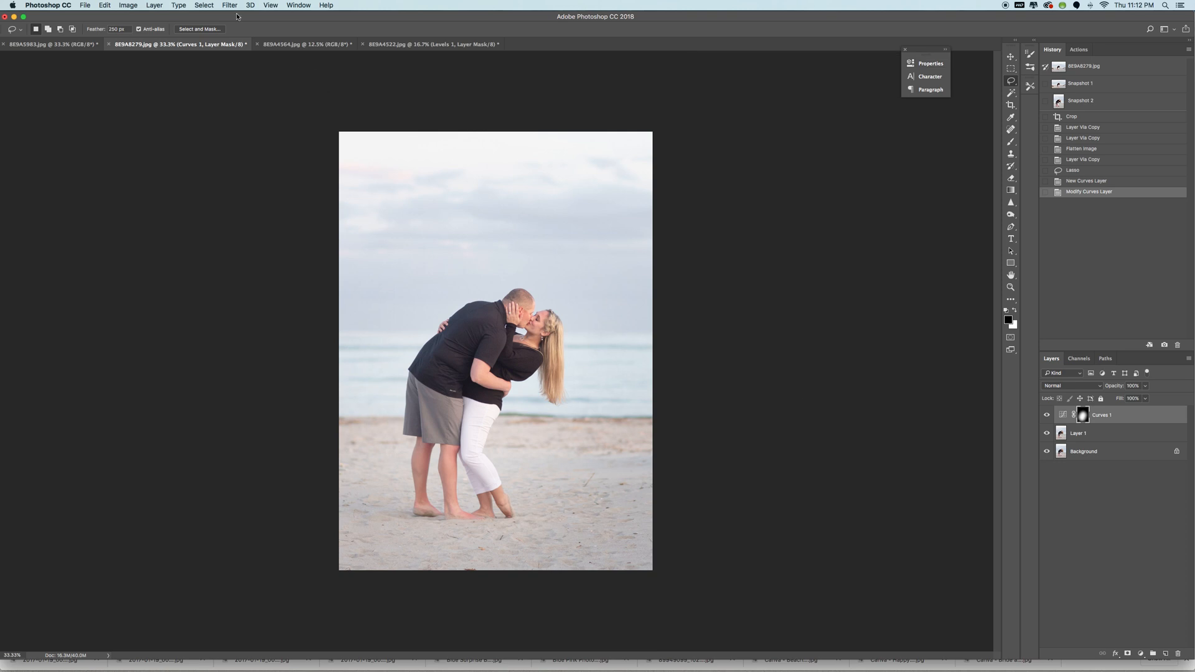
Step: Reselect the oval around the couple and invert the selection to cover the surroundings
left_click(211, 6)
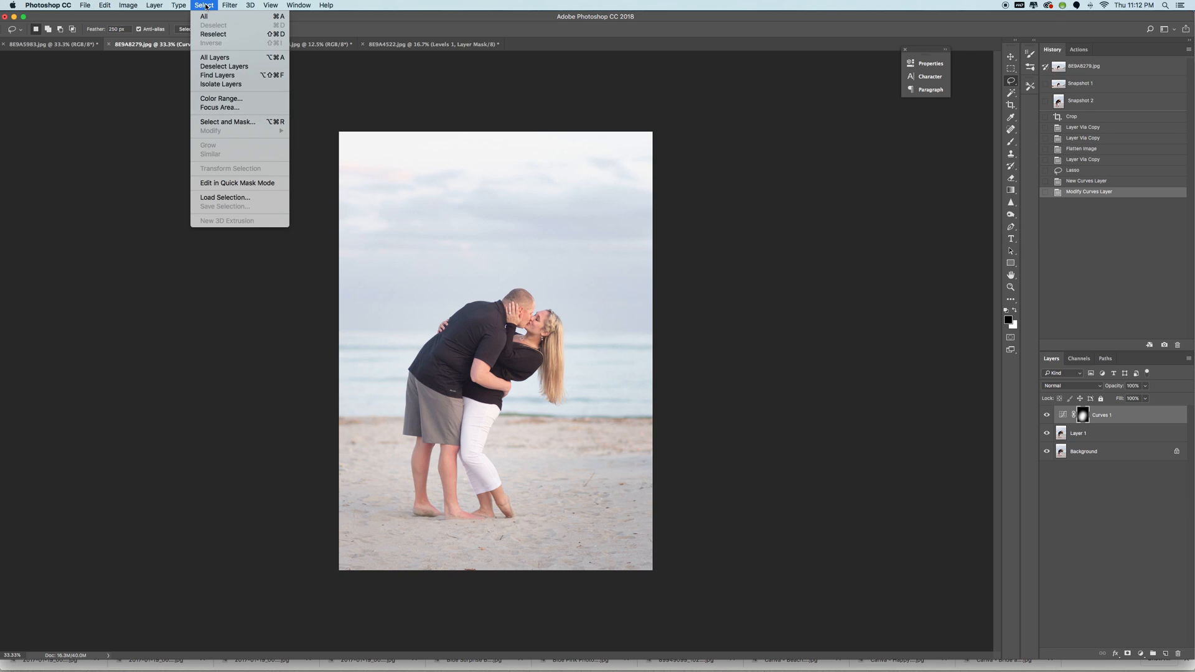
left_click(213, 34)
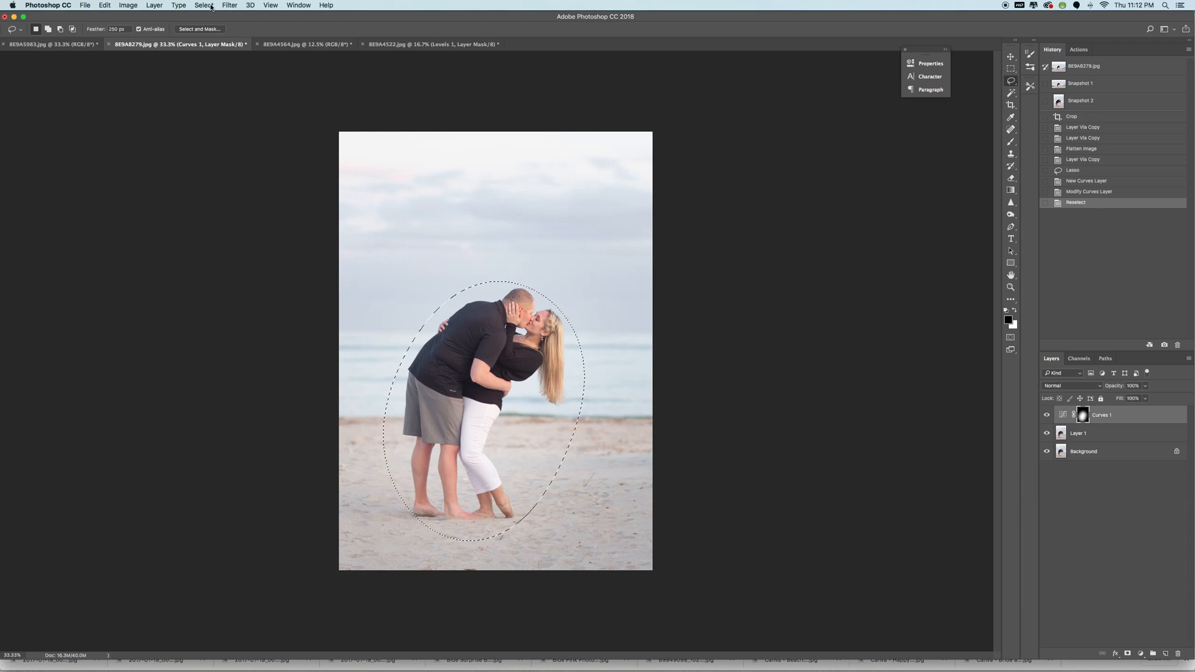
left_click(211, 6)
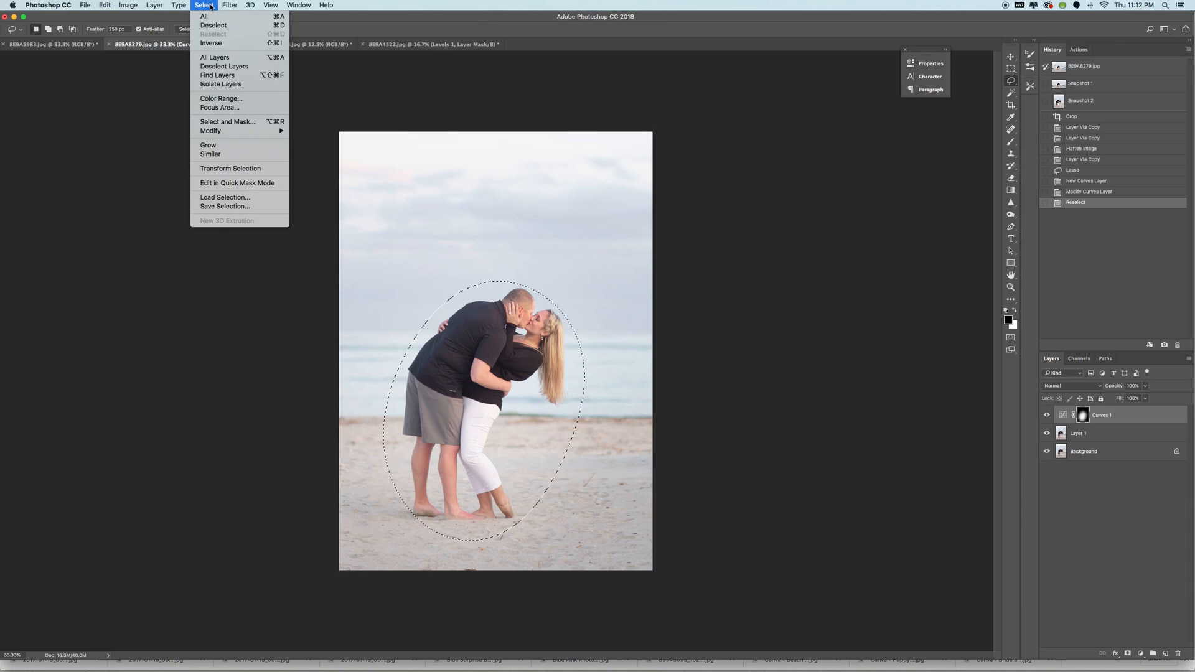
left_click(211, 43)
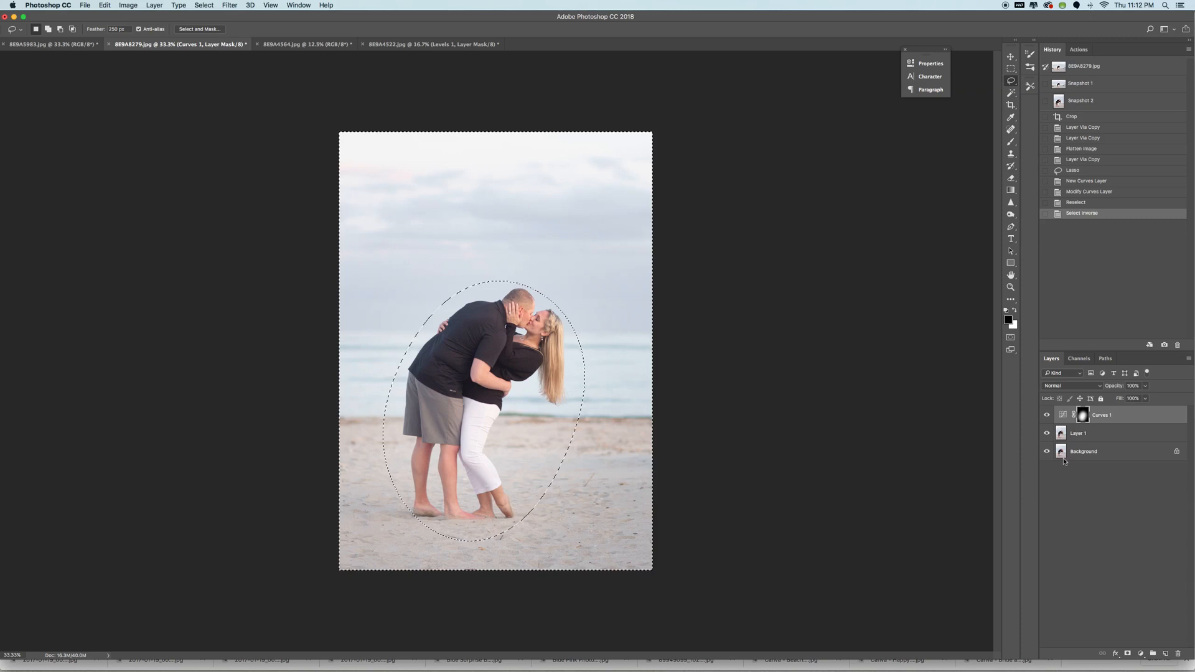
Step: Darken the surroundings with a new Curves layer using a point at input 140, output 113, and save a history snapshot
left_click(1141, 654)
left_click(1134, 539)
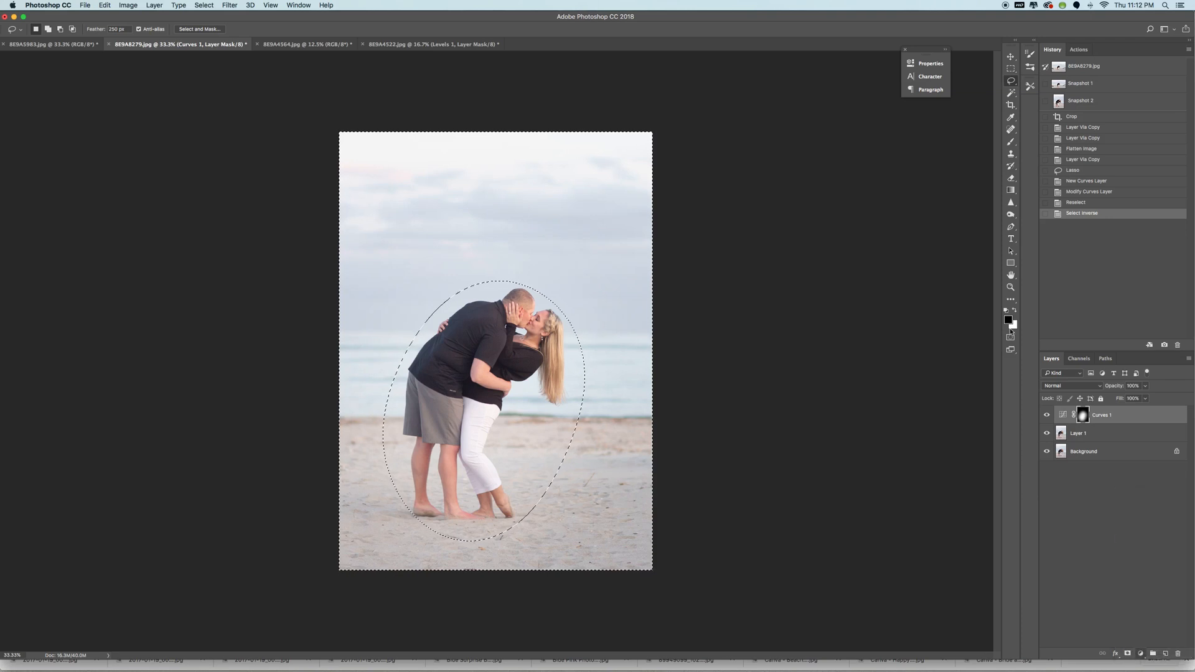
left_click(799, 174)
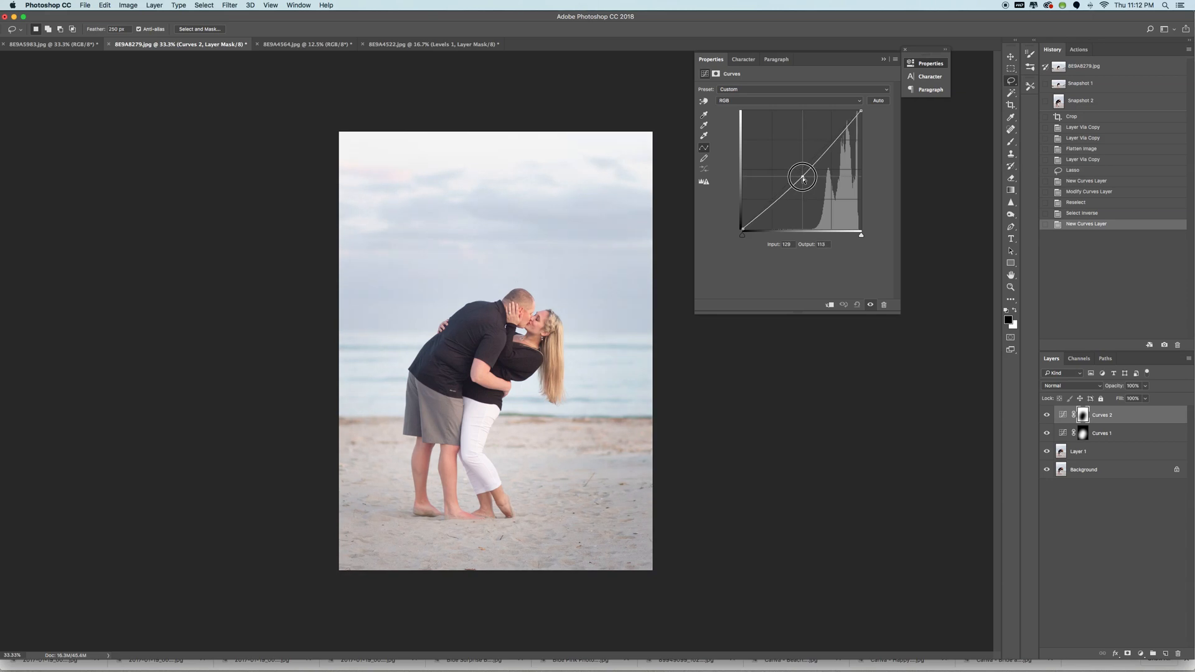
mouse_move(803, 179)
left_mouse_down()
mouse_move(815, 187)
mouse_move(801, 172)
mouse_move(807, 179)
left_mouse_up()
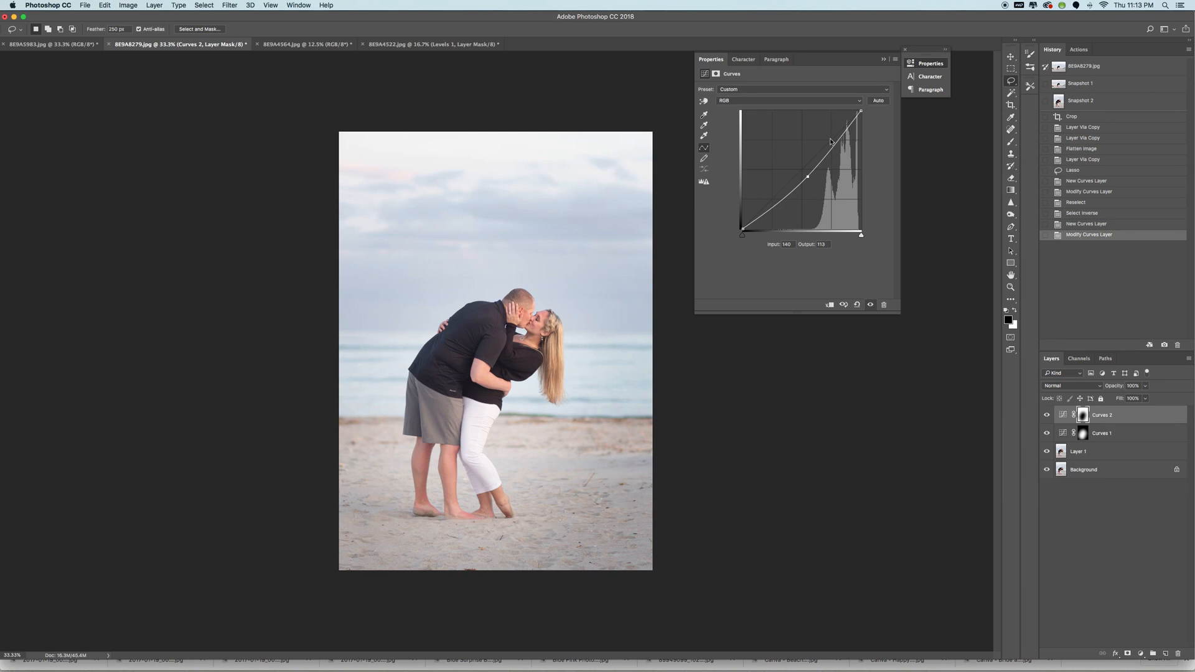
left_click(882, 60)
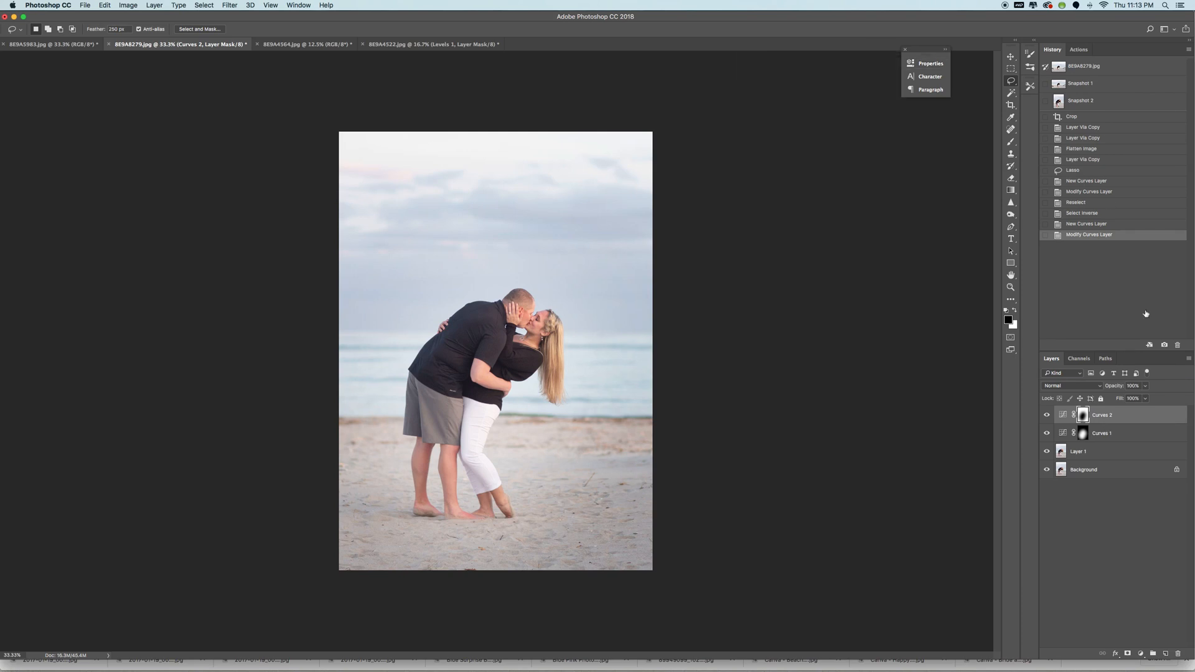
left_click(1164, 345)
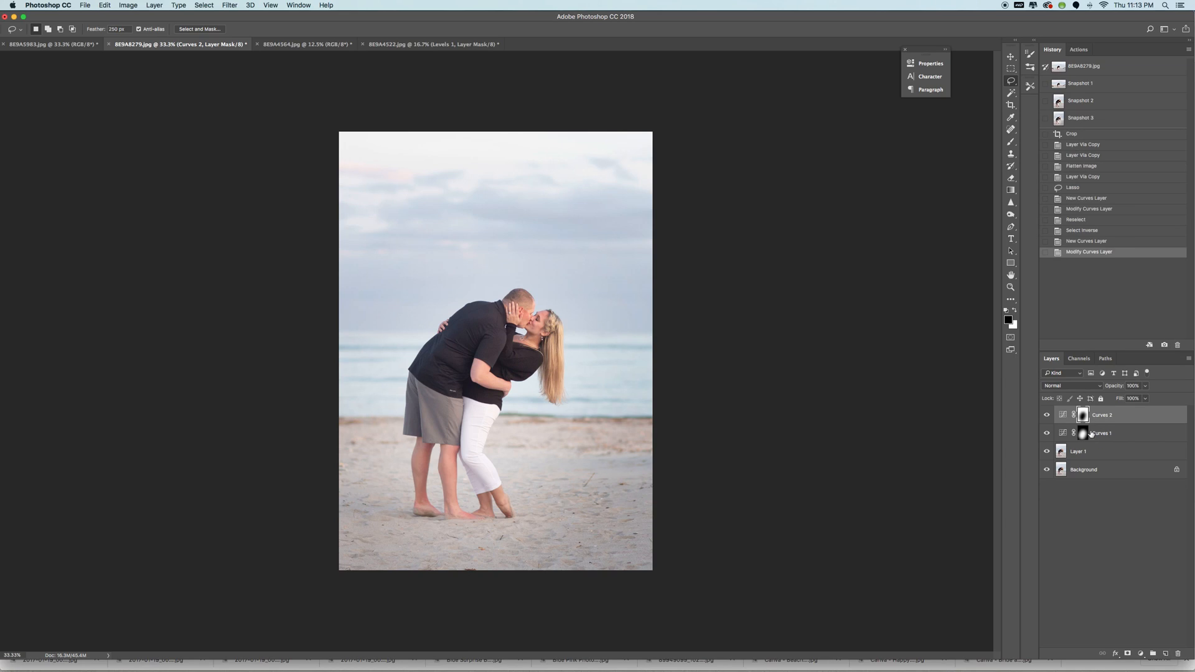
Step: Reselect the surroundings of the couple and add a Levels adjustment layer masked to them
left_click(230, 6)
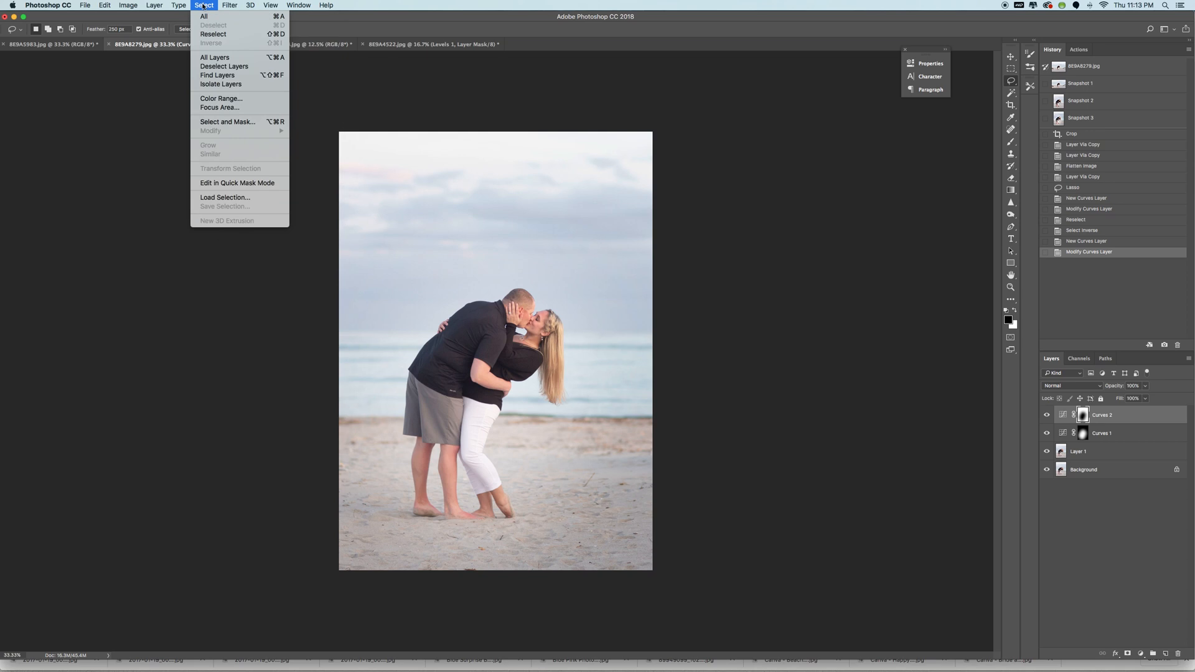
left_click(215, 34)
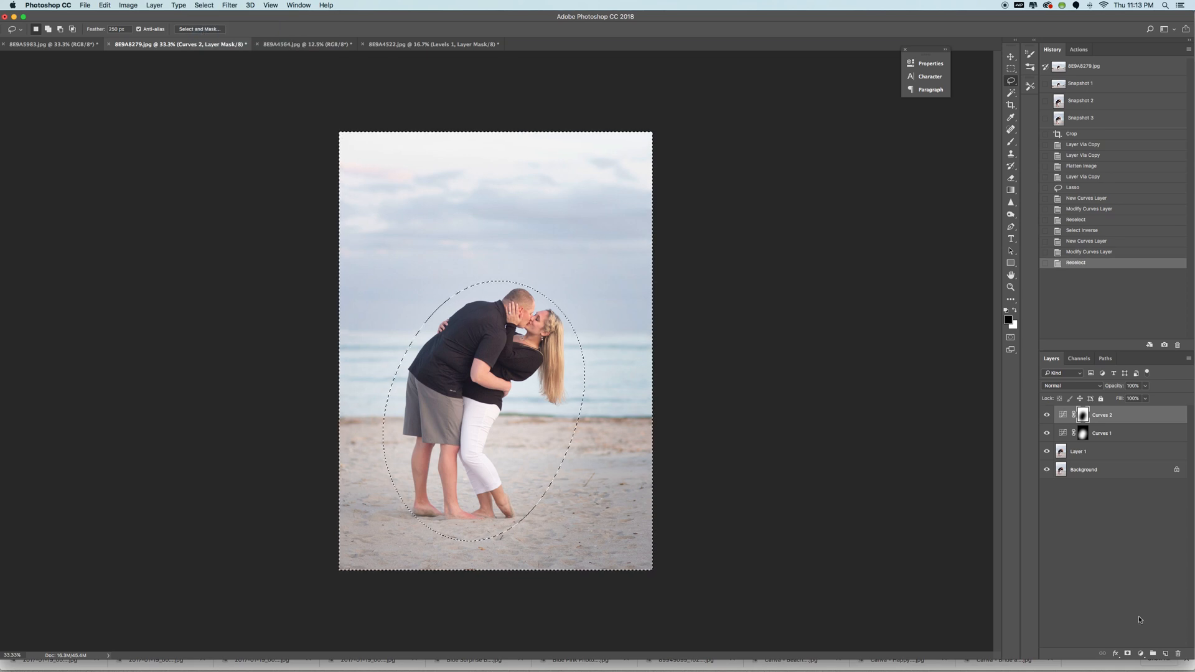
left_click(1140, 653)
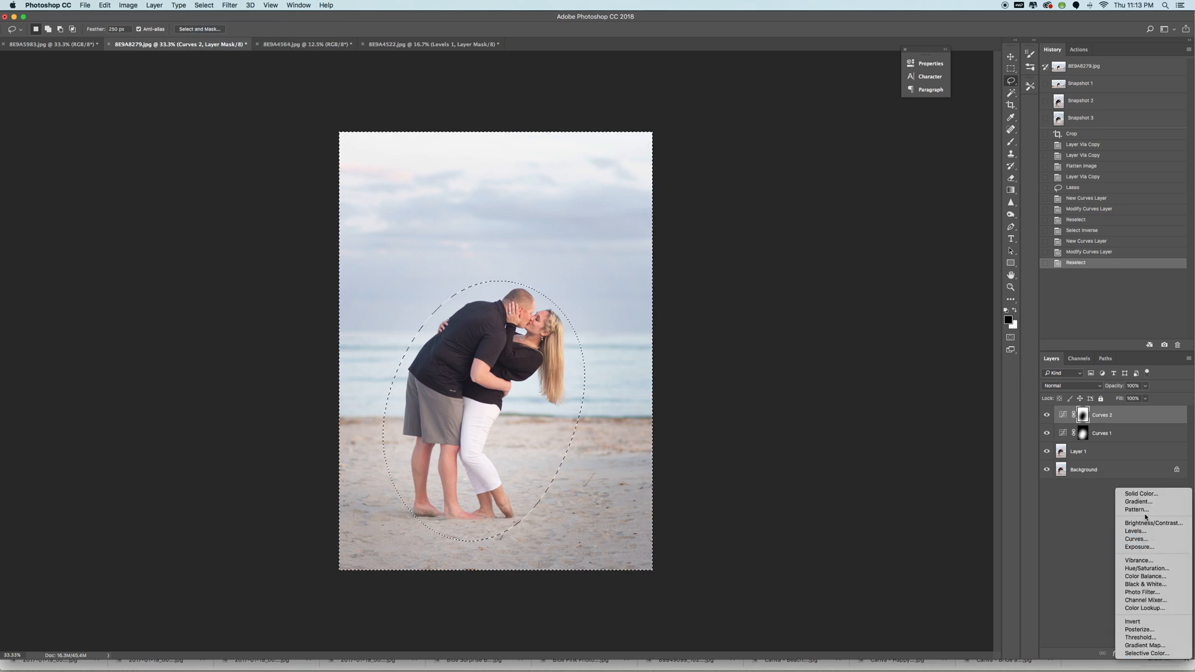
left_click(1139, 539)
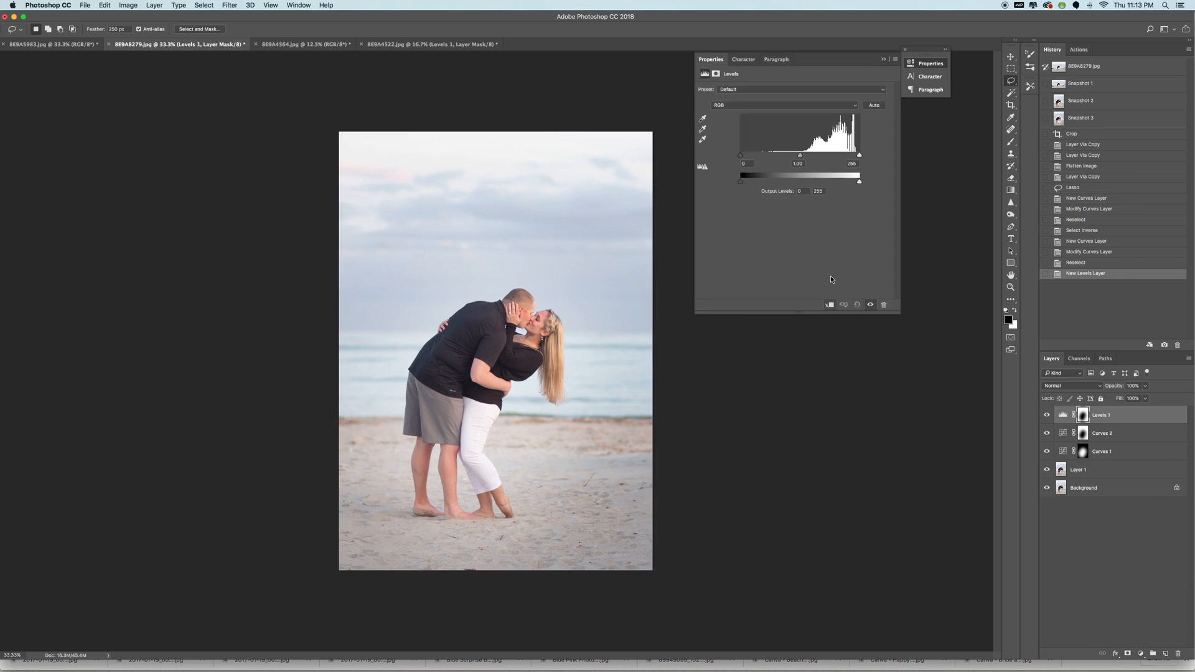
Step: Set the Levels shadow input to 33 and the midtone input to 1.23, and save another history snapshot
left_click(741, 156)
left_click_drag(745, 158, 799, 156)
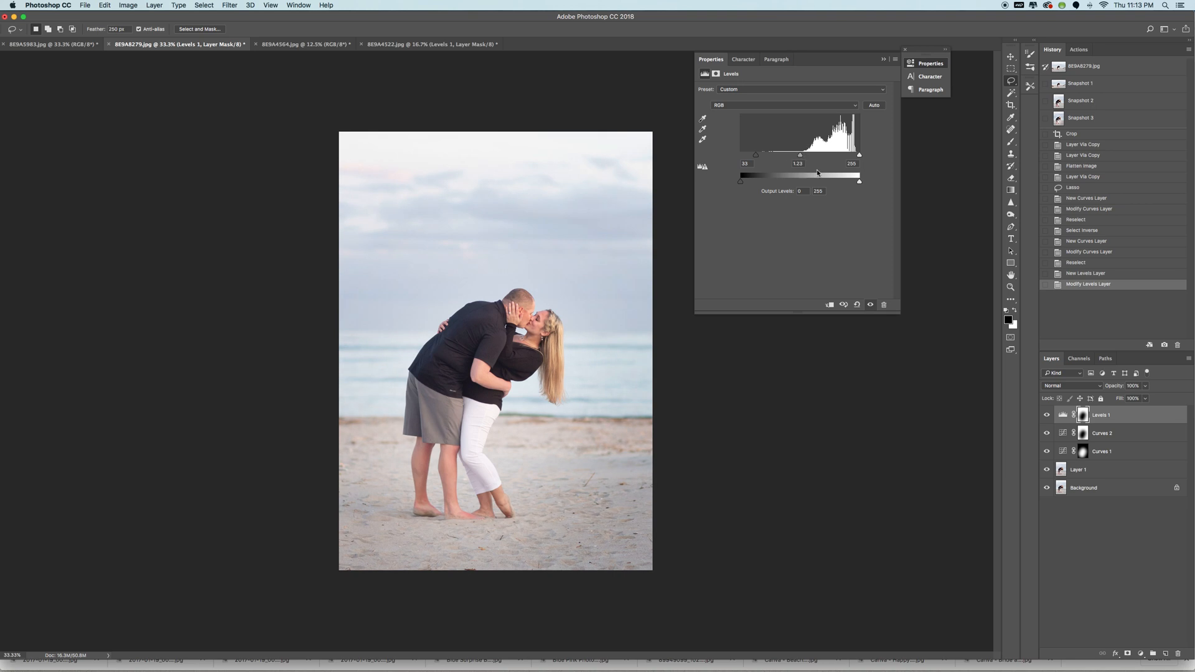
left_click(883, 59)
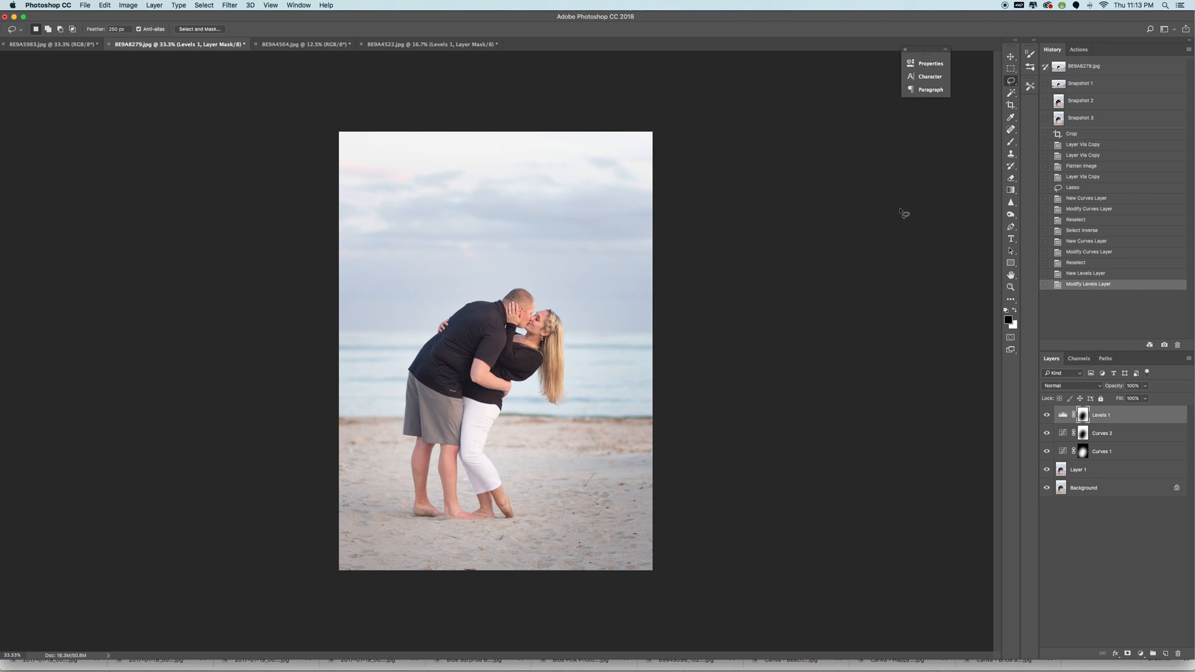
left_click(1163, 344)
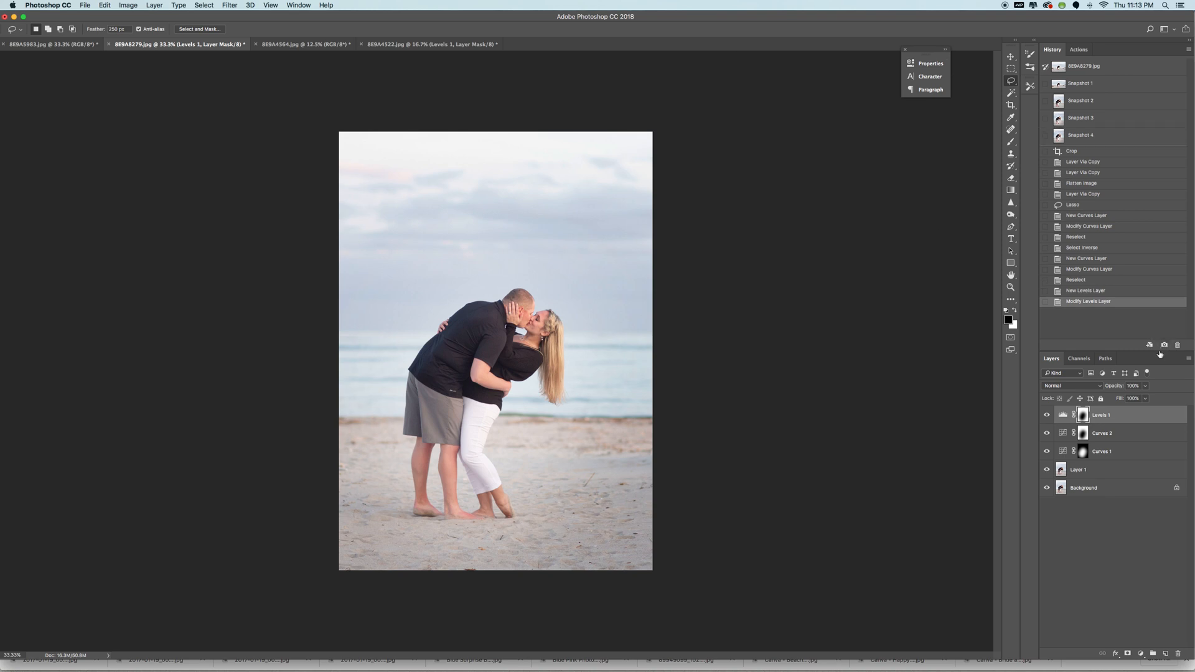
Step: Compare the original beach photo, Snapshot 1 and Snapshot 4 in the history
left_click(1076, 70)
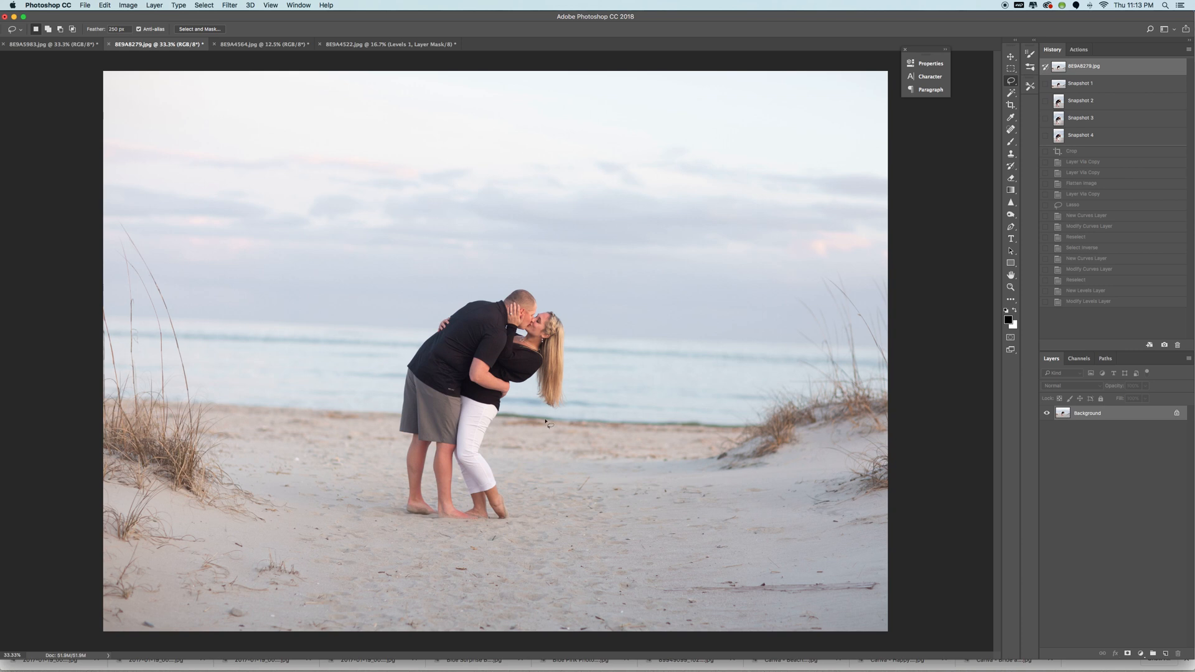
left_click(1069, 85)
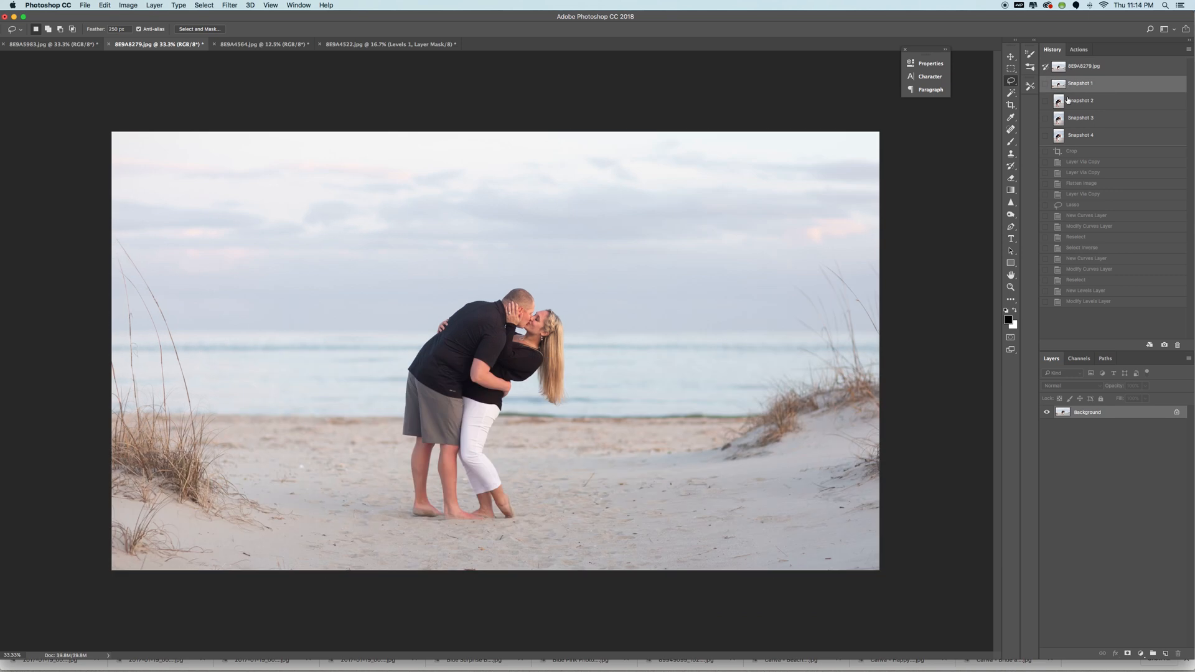
left_click(1084, 139)
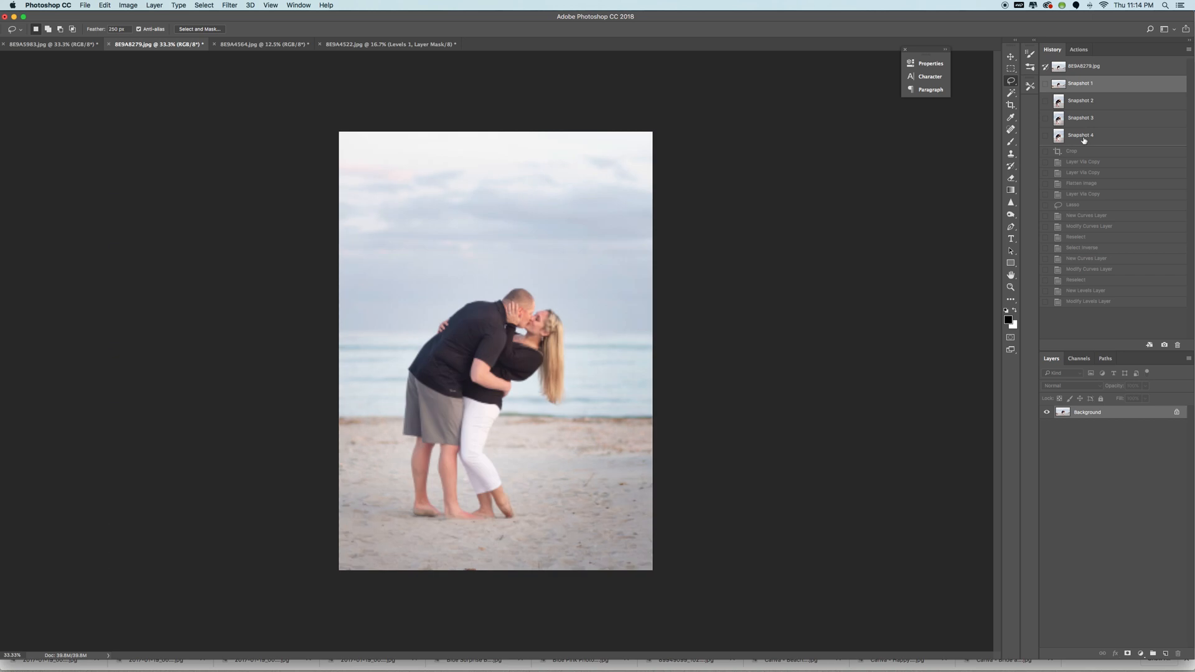
Step: Starting again from Snapshot 1, duplicate the Background layer and lasso a feathered oval around the couple
left_click(1081, 87)
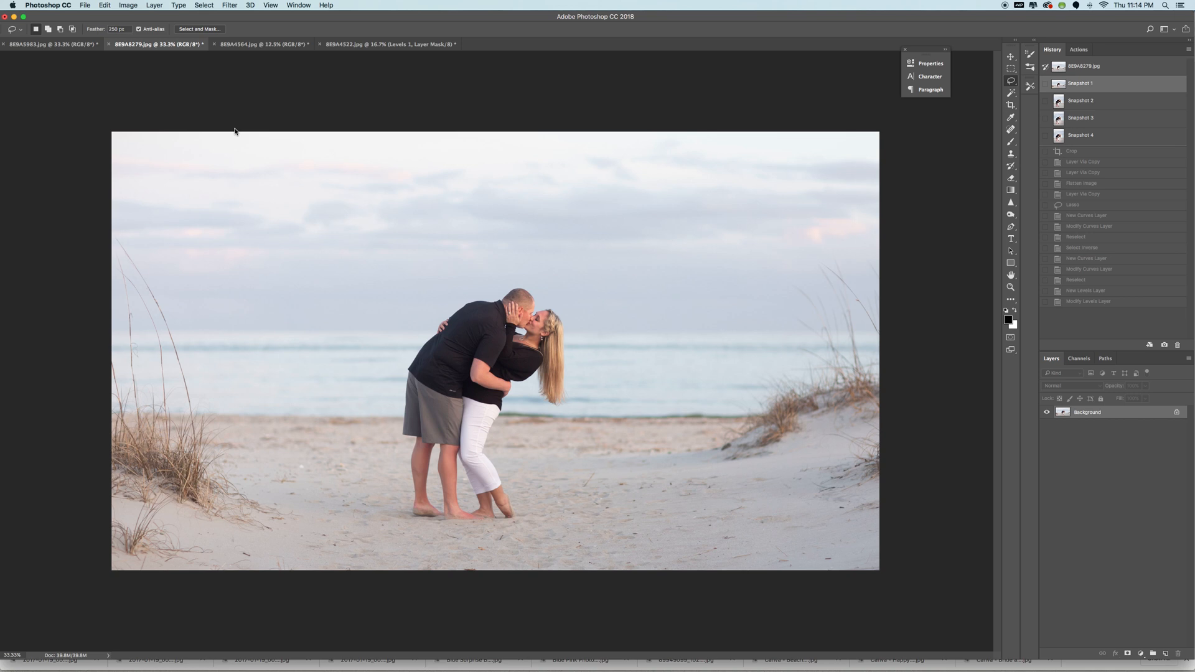
left_click(154, 6)
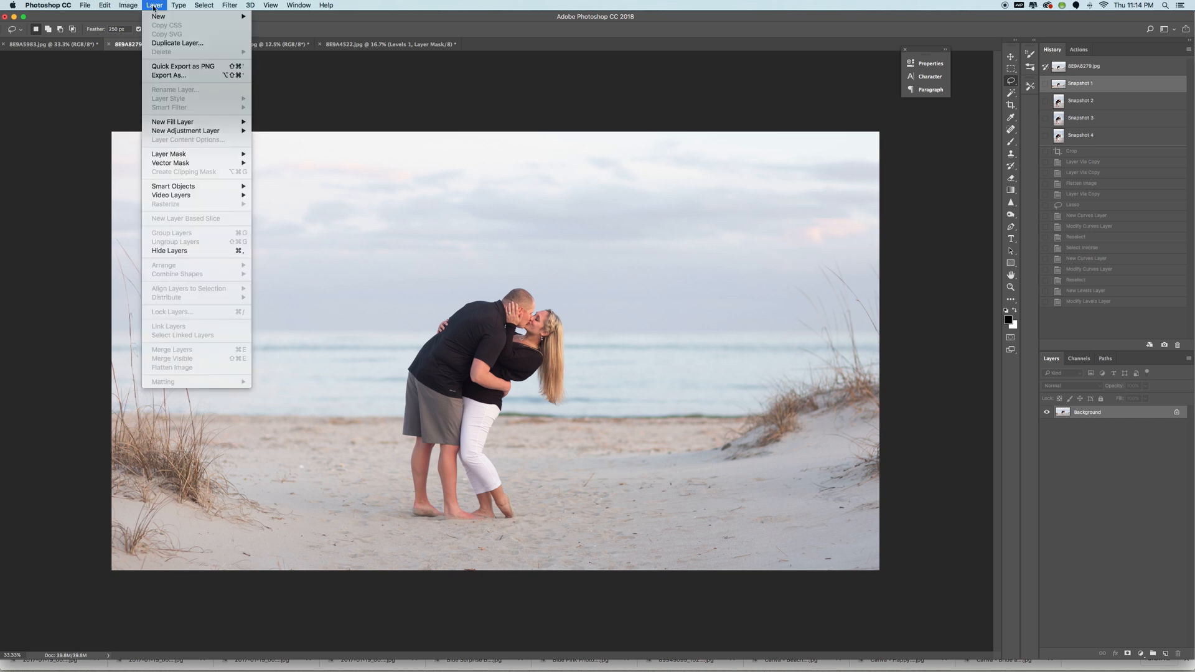
left_click(148, 8)
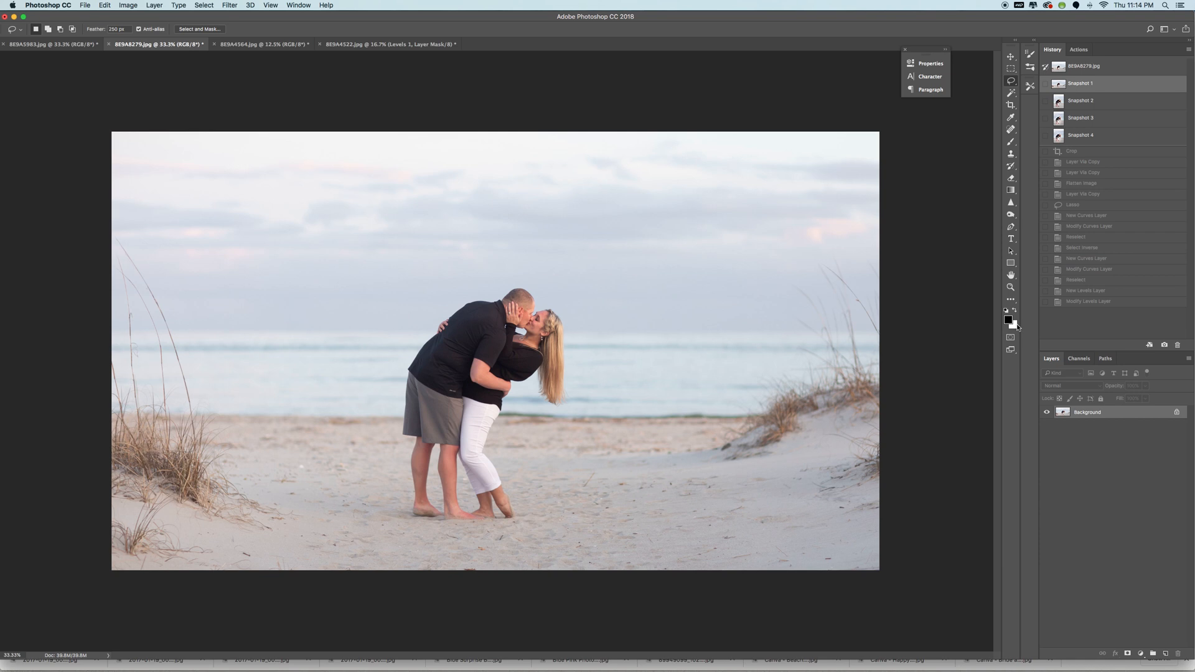
key("super+j")
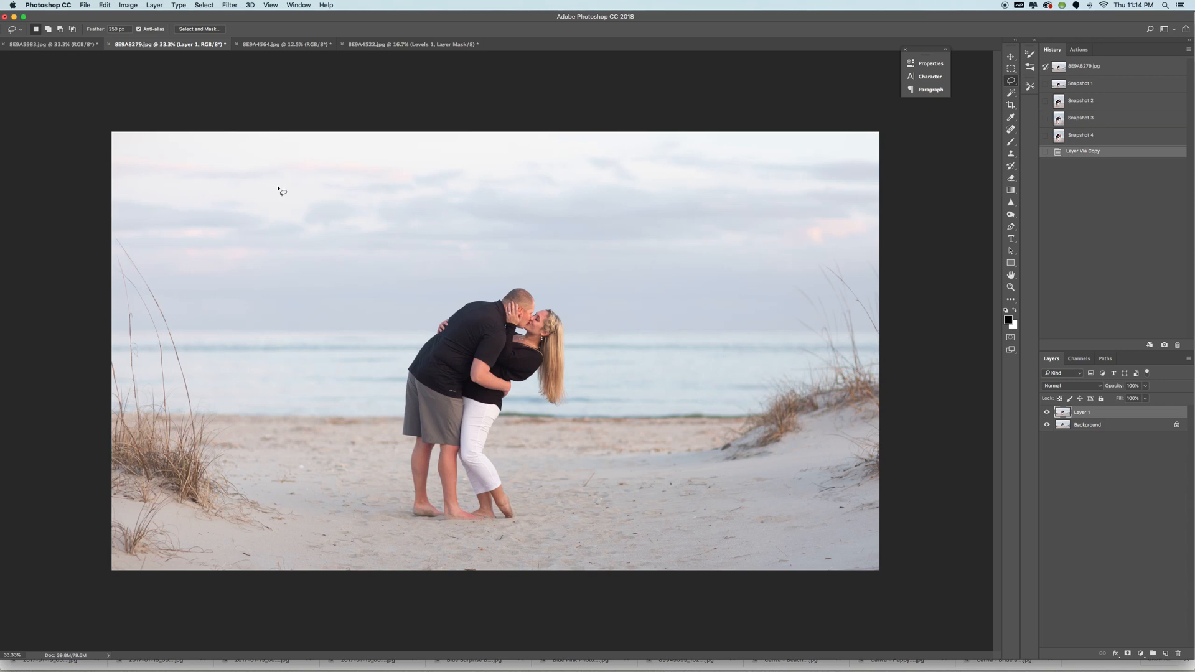
mouse_move(498, 269)
left_mouse_down()
mouse_move(427, 271)
mouse_move(376, 322)
mouse_move(356, 452)
mouse_move(475, 547)
mouse_move(538, 490)
mouse_move(578, 358)
mouse_move(574, 329)
mouse_move(538, 283)
mouse_move(481, 287)
left_mouse_up()
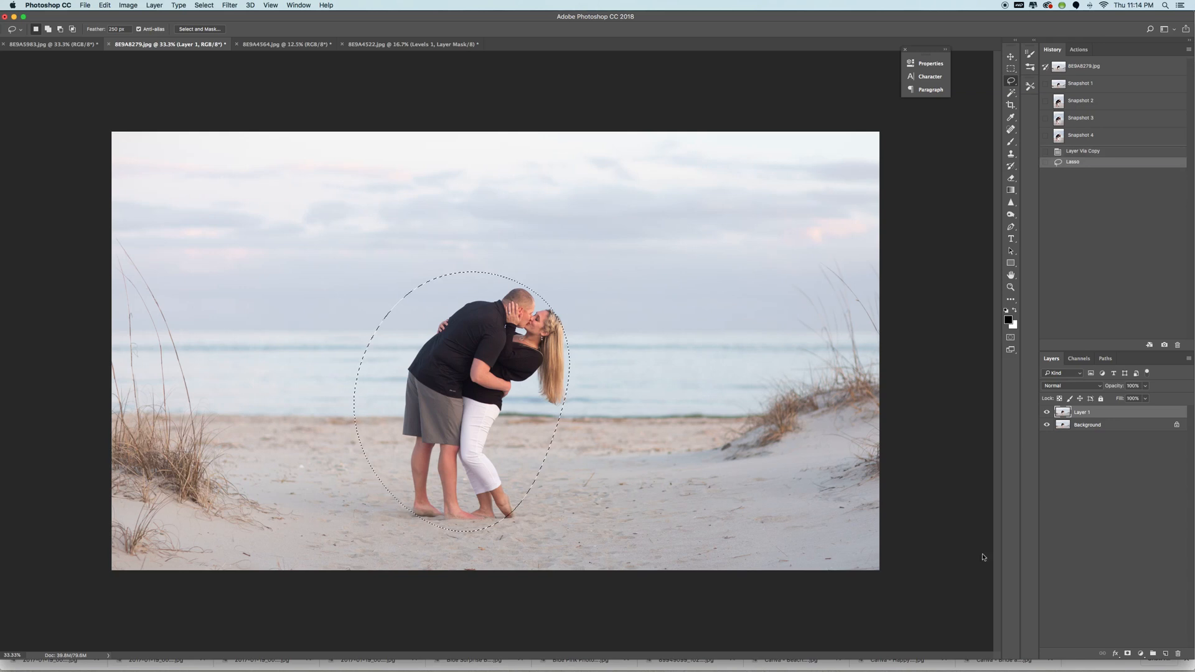
Step: Add a Curves adjustment layer masked to the couple, raise its midtones, and place a shadow point at input 42, output 50
left_click(1140, 653)
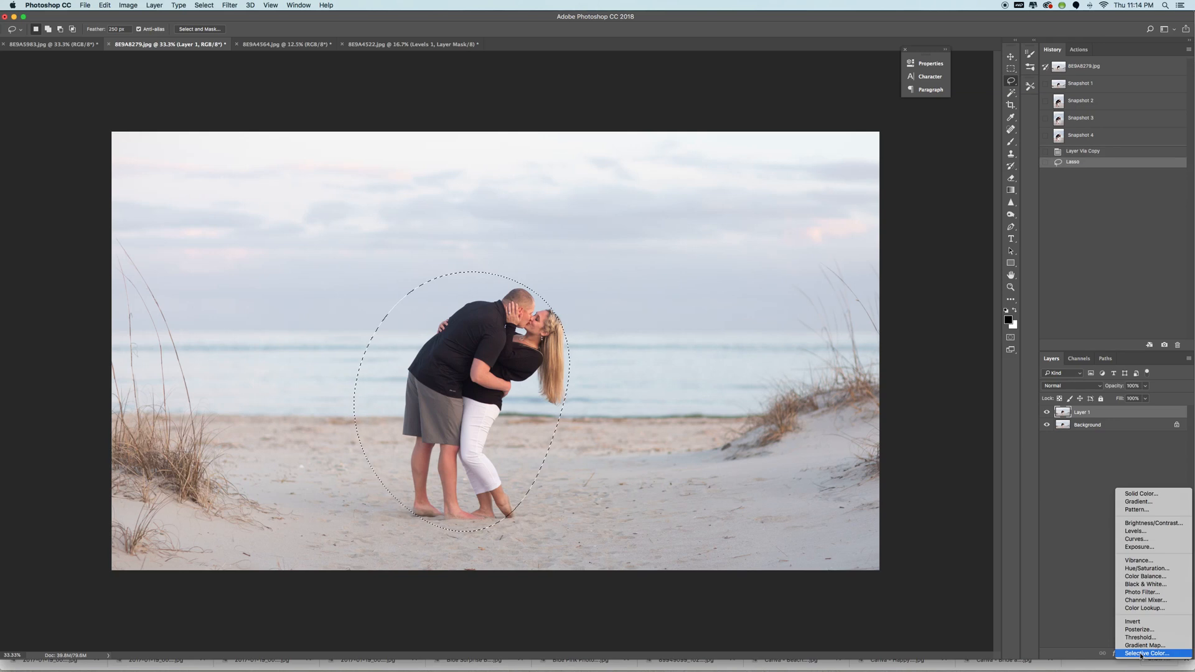
left_click(1130, 539)
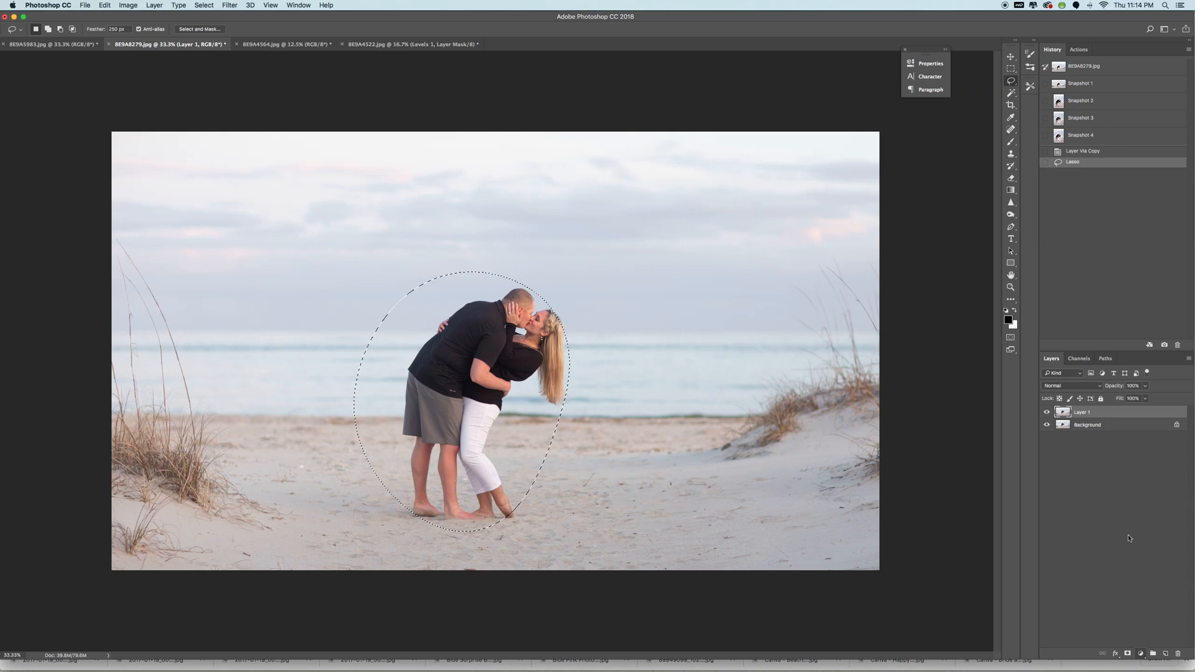
left_click(801, 166)
left_click_drag(800, 166, 796, 158)
left_click_drag(759, 204, 762, 206)
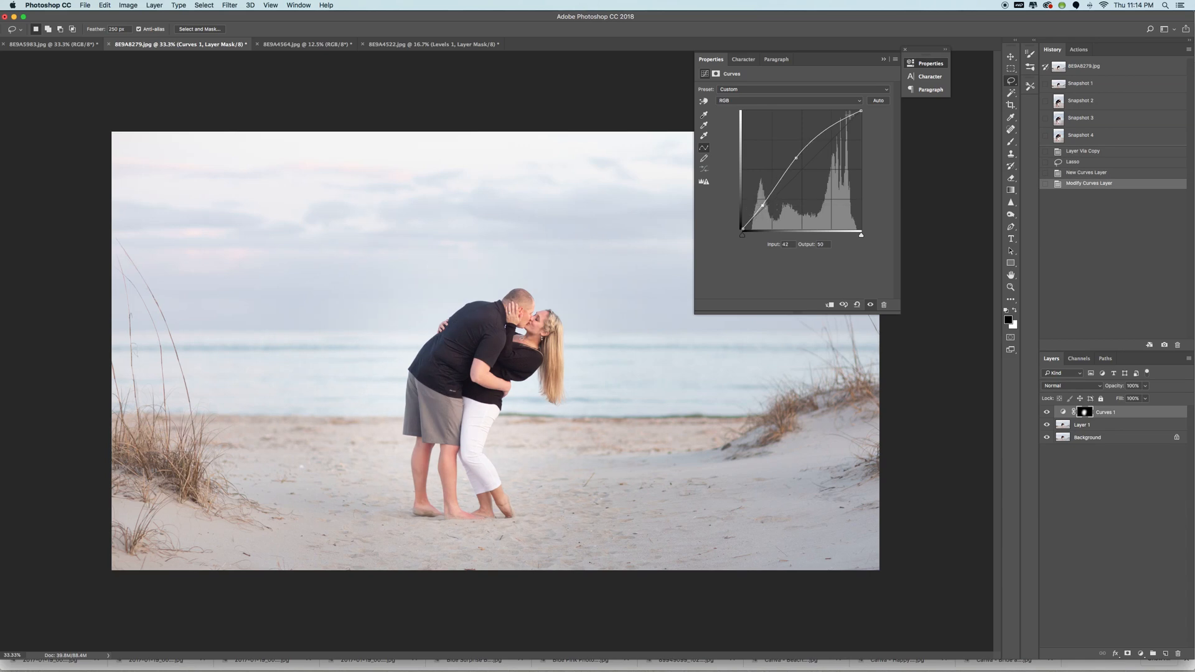
left_click(884, 60)
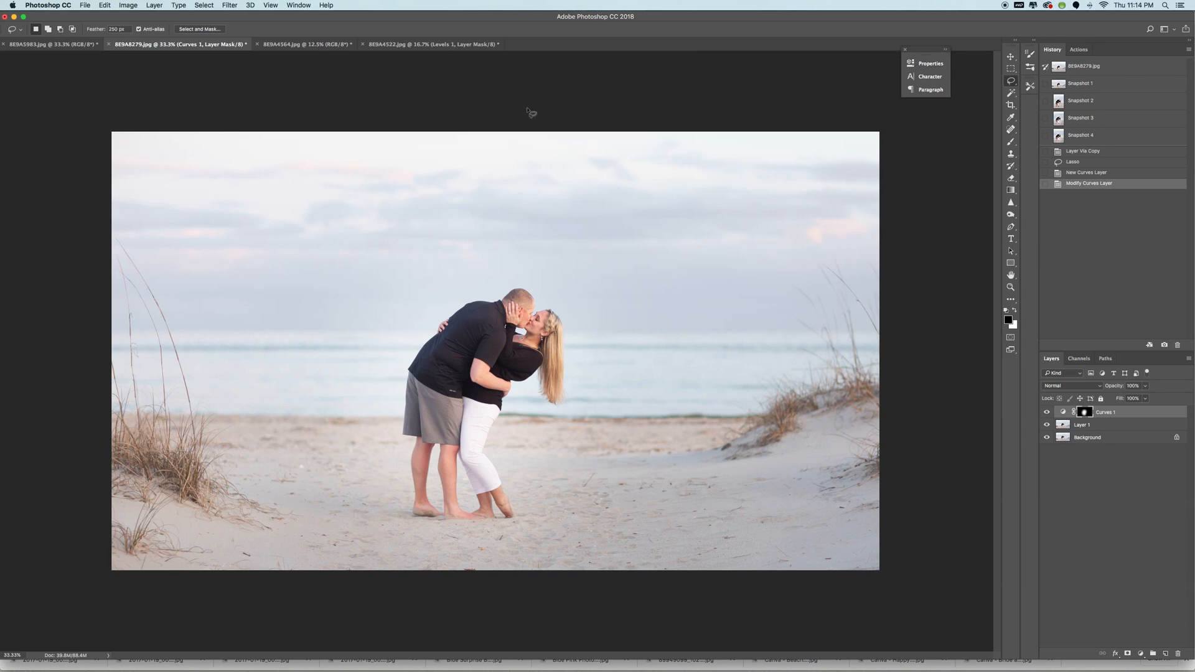
Step: Reselect the feathered oval around the couple and invert the selection to cover their surroundings
left_click(230, 5)
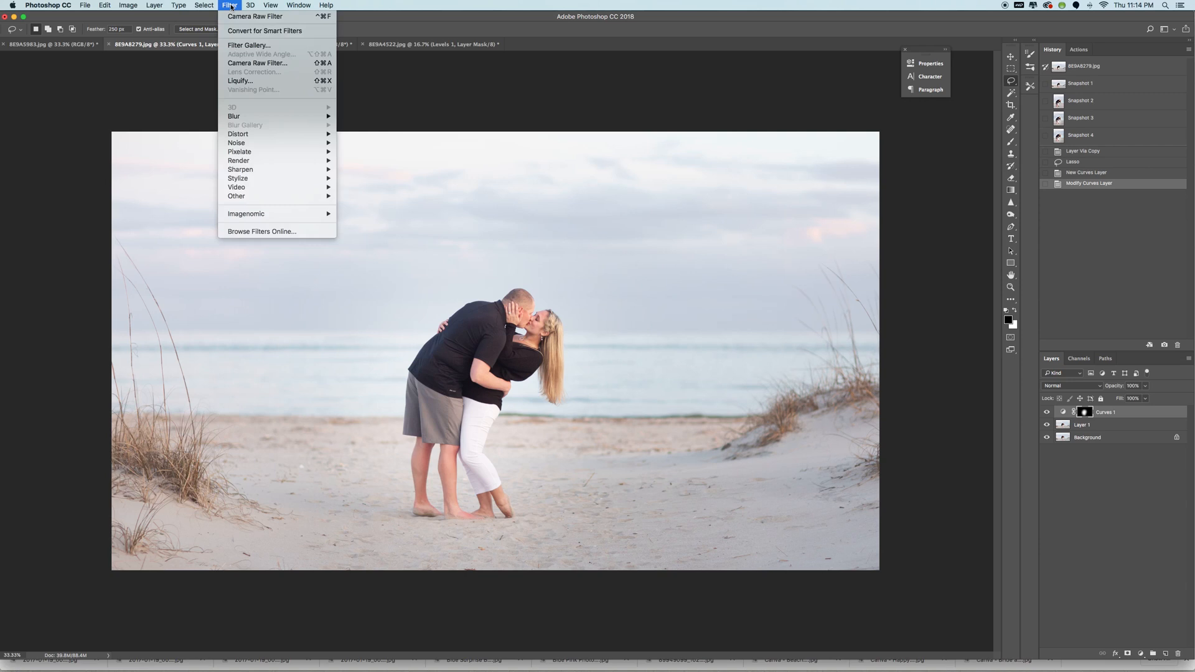
mouse_move(208, 7)
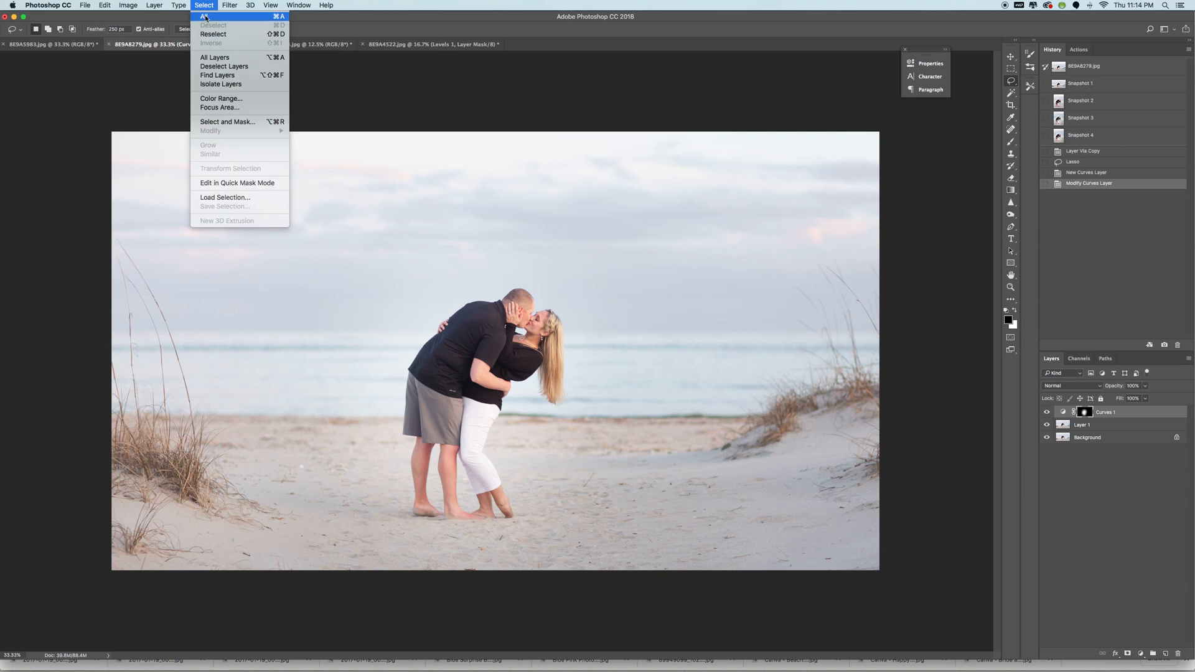
left_click(218, 33)
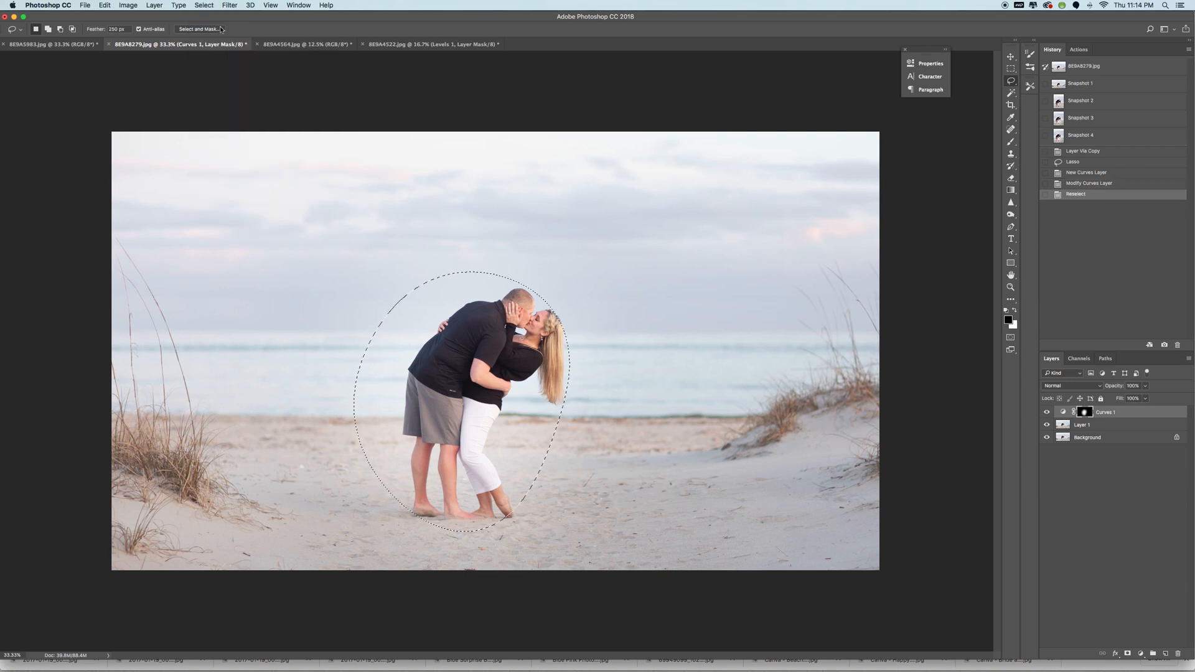
left_click(204, 5)
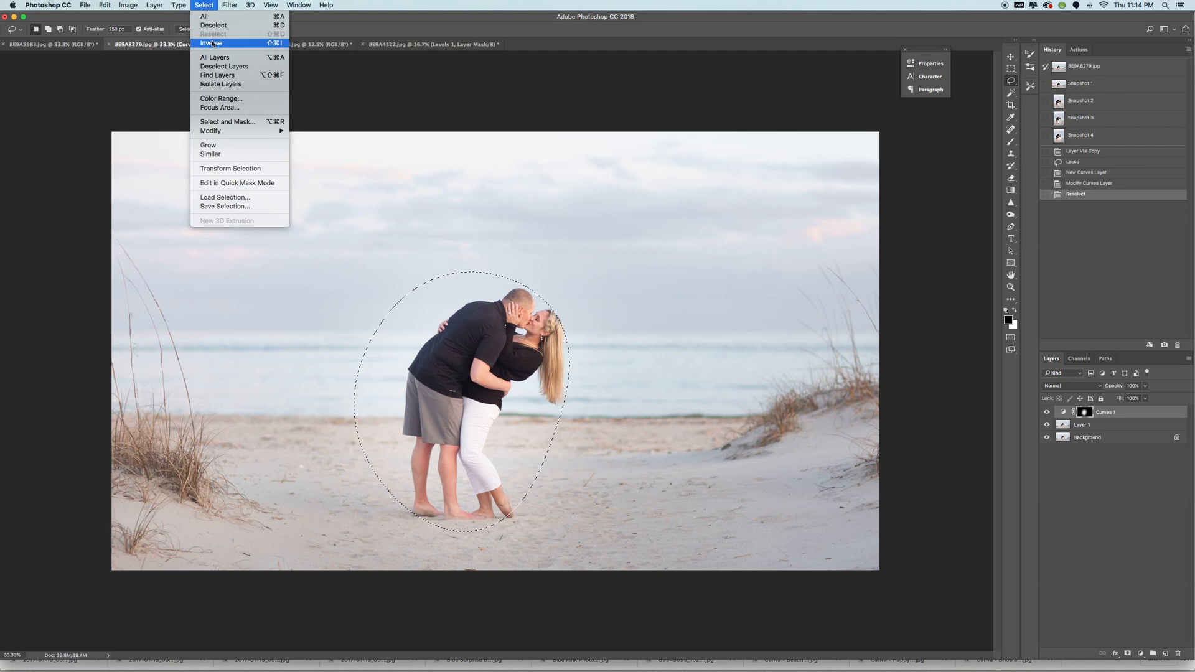
left_click(212, 43)
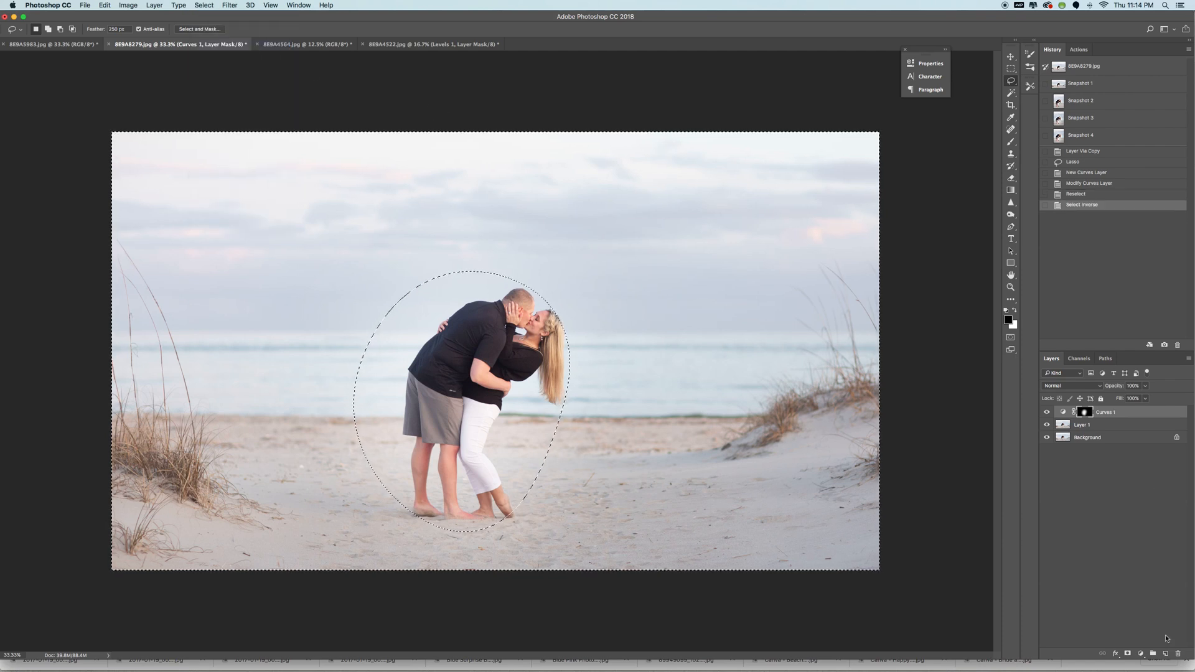
Step: Darken the selected surroundings with a Curves adjustment layer at input 134, output 118, and save a history snapshot
left_click(1140, 654)
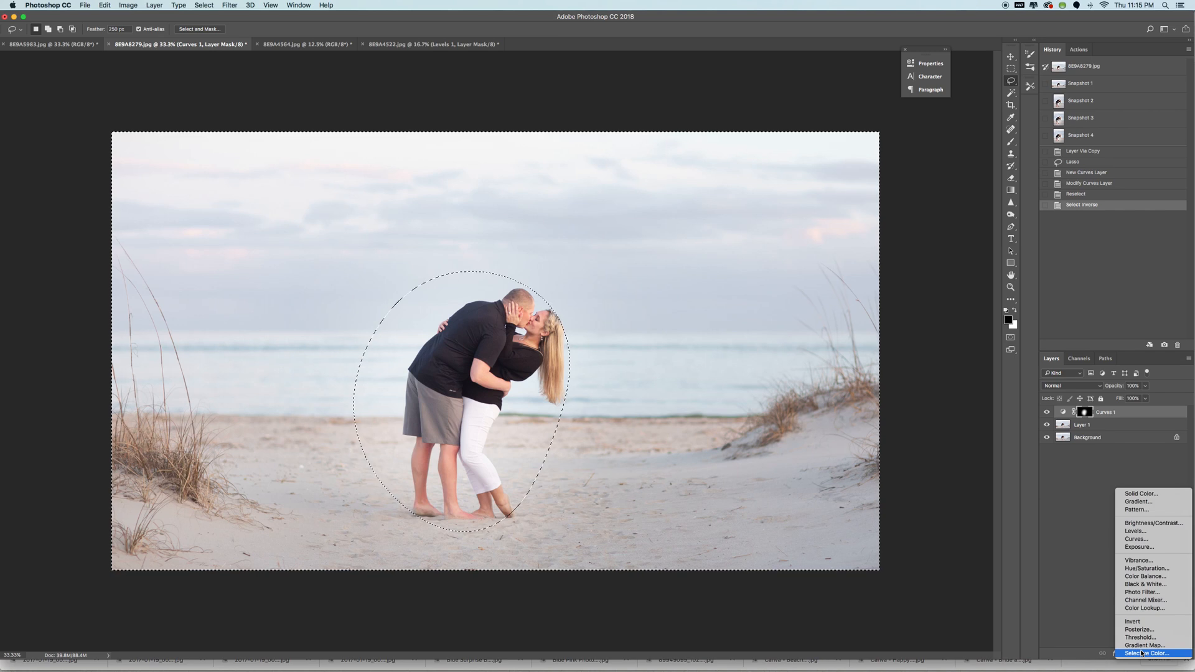
left_click(1140, 540)
left_click(804, 174)
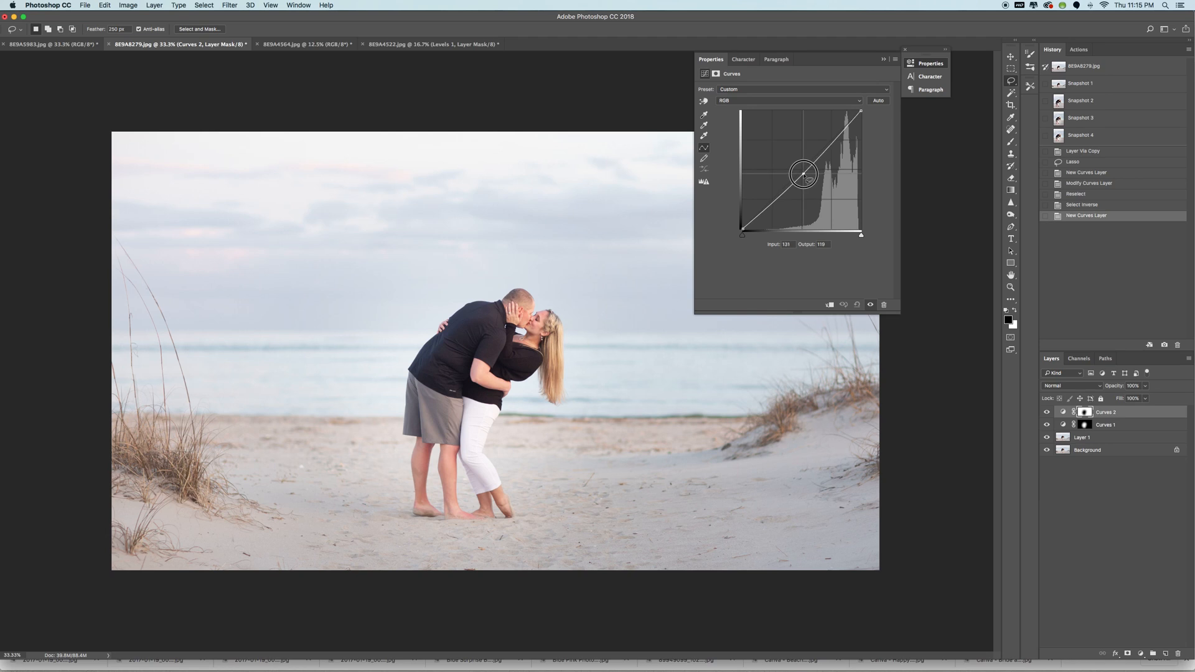
left_click_drag(803, 175, 806, 177)
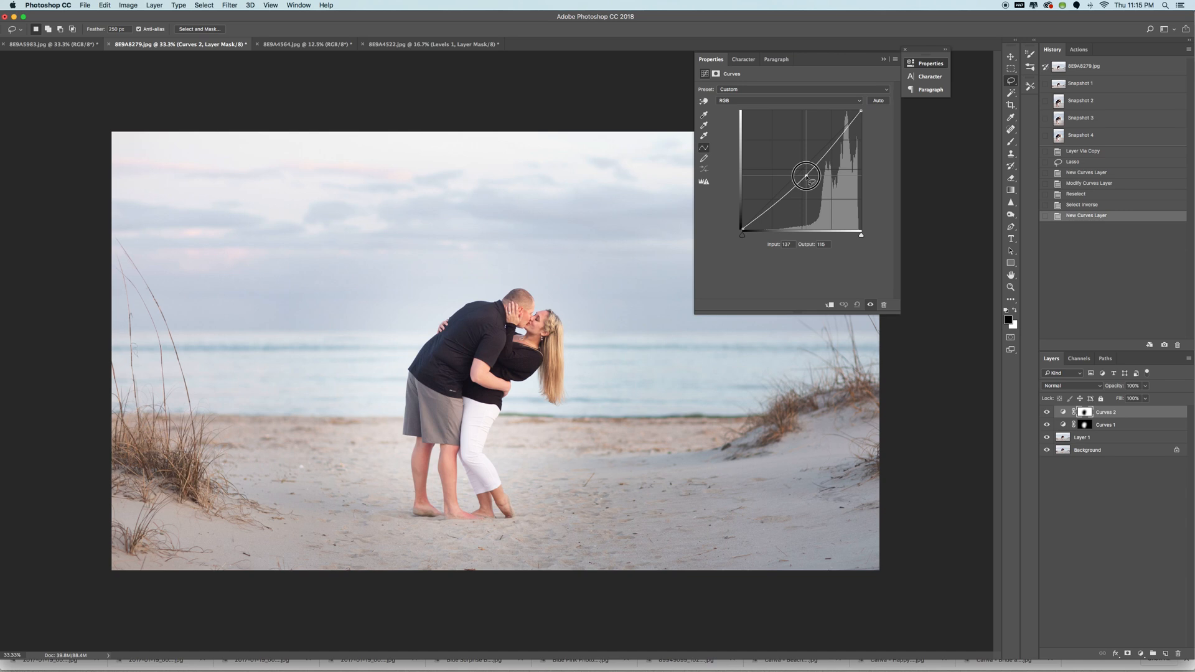
left_click_drag(806, 177, 804, 174)
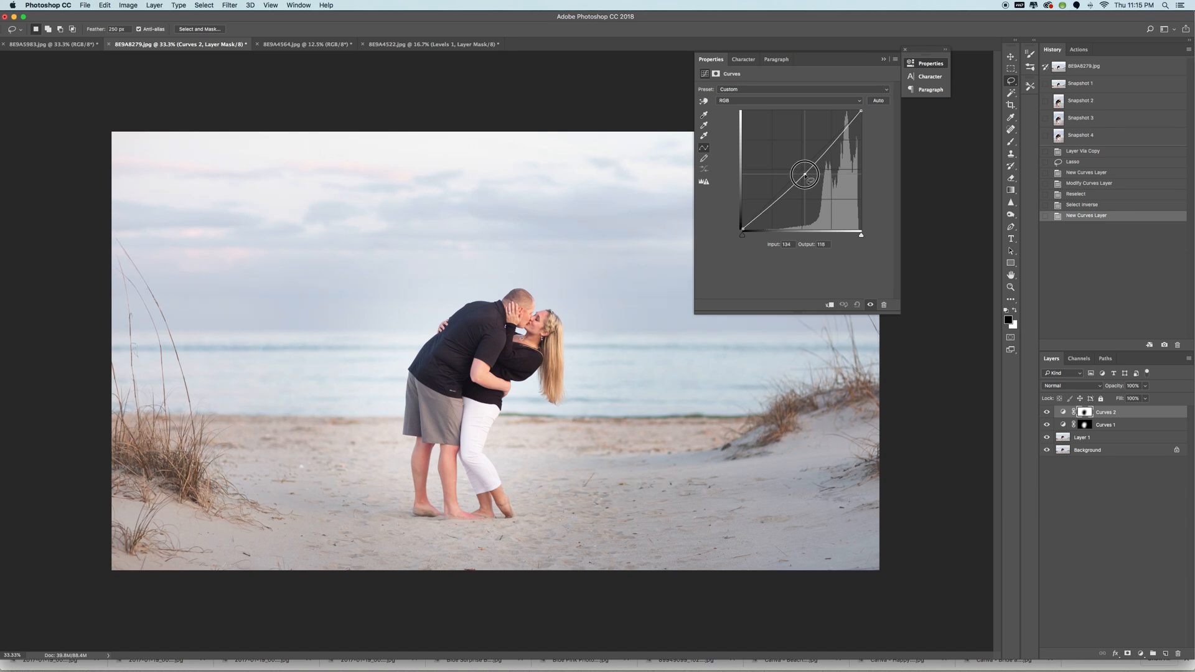
left_click(883, 59)
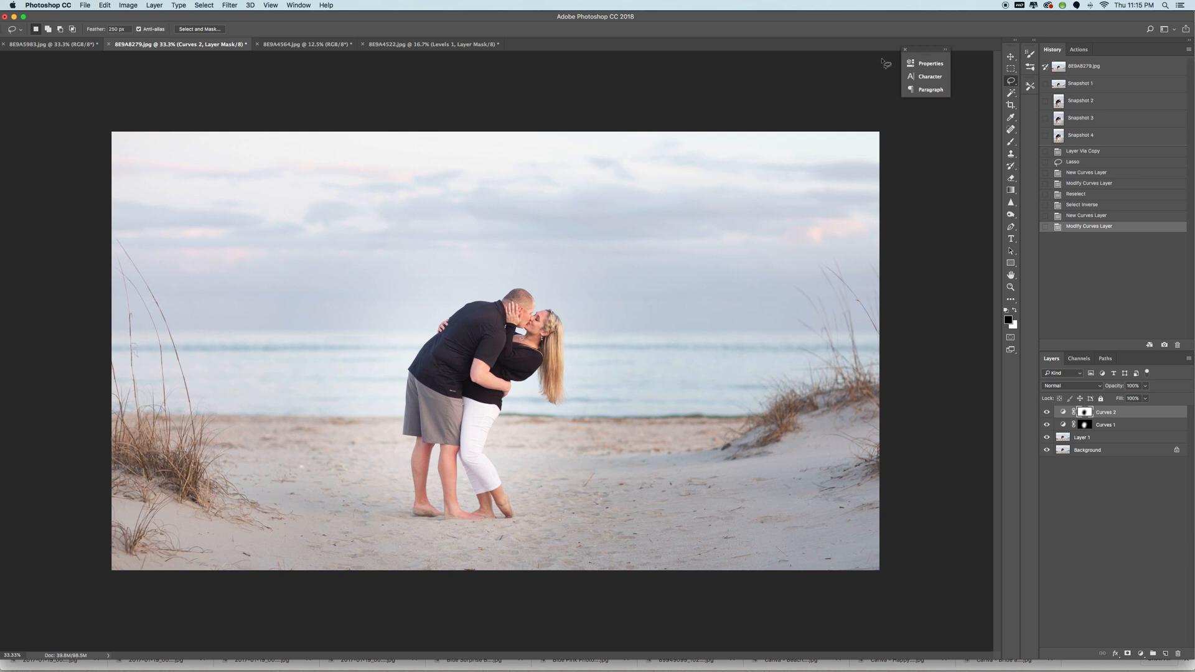
left_click(1162, 345)
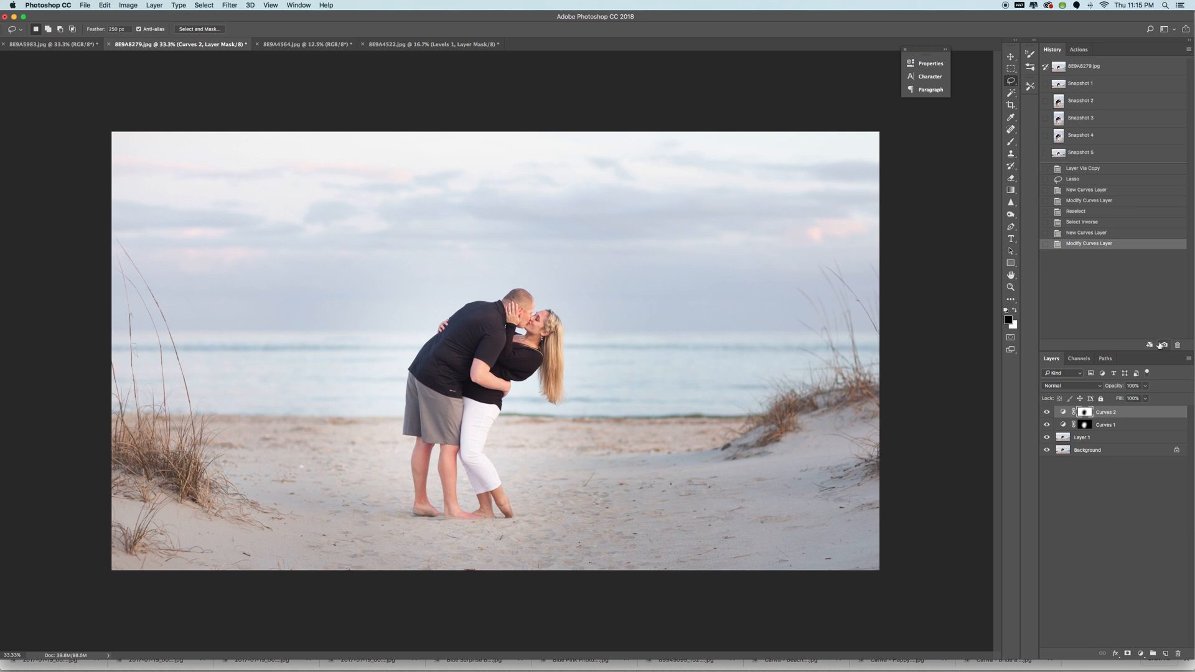
Step: Reselect the couple's surroundings and add a Brightness/Contrast adjustment layer masked to them
left_click(229, 5)
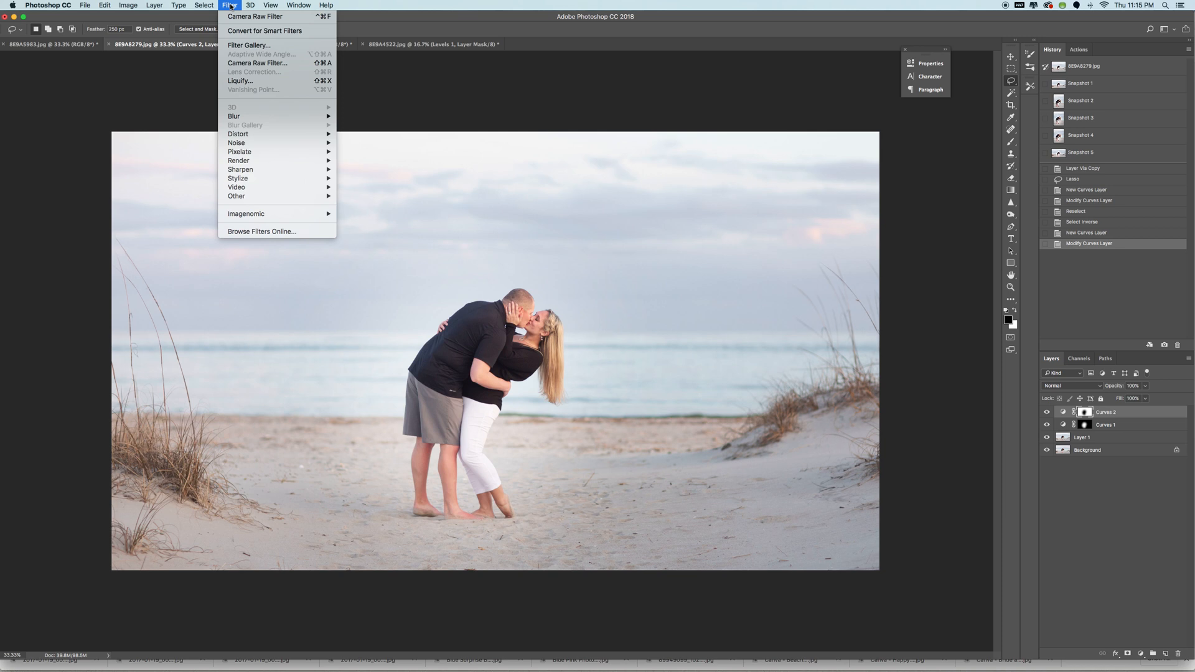
mouse_move(204, 5)
left_click(213, 34)
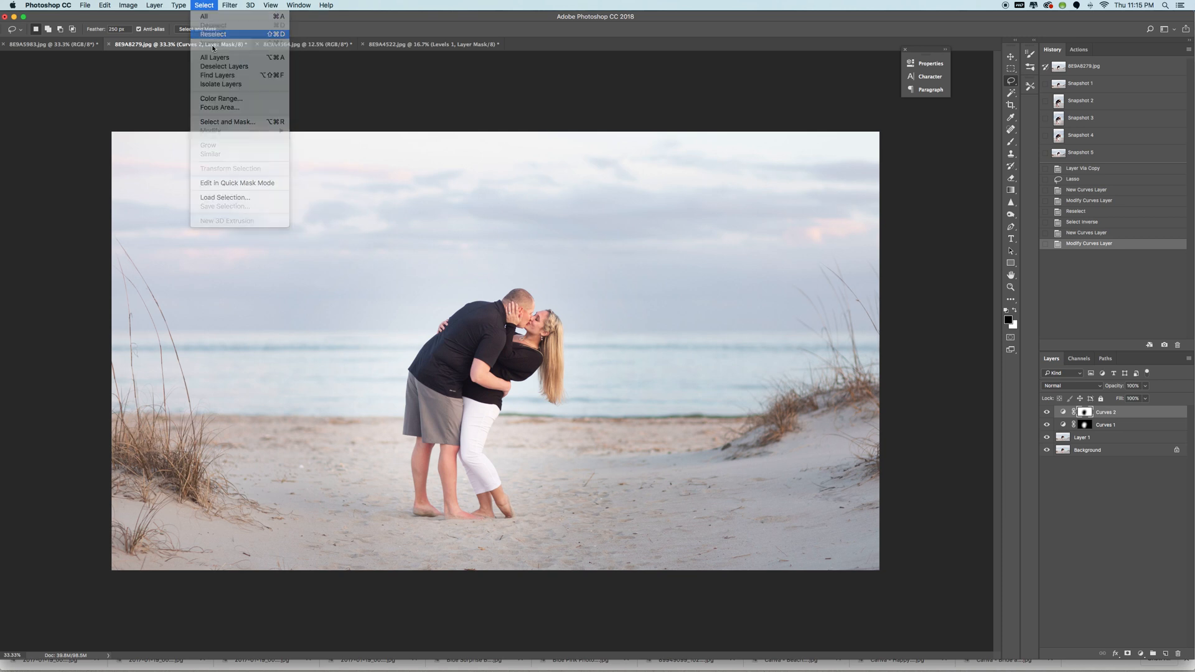
left_click(1140, 653)
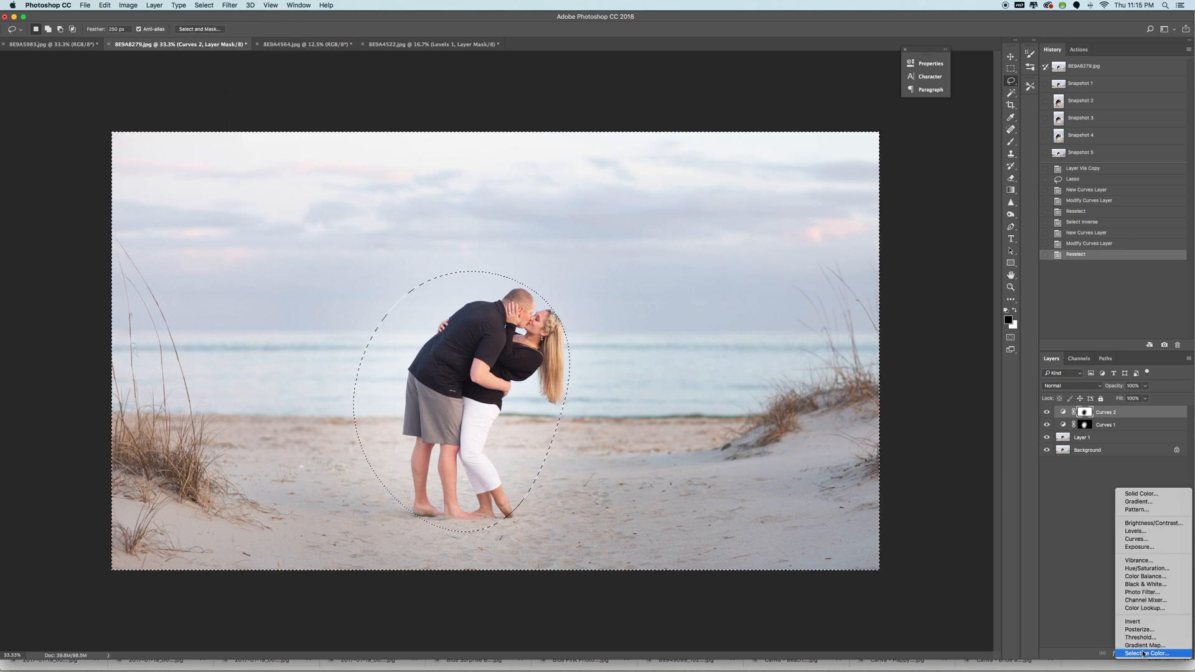
left_click(1140, 524)
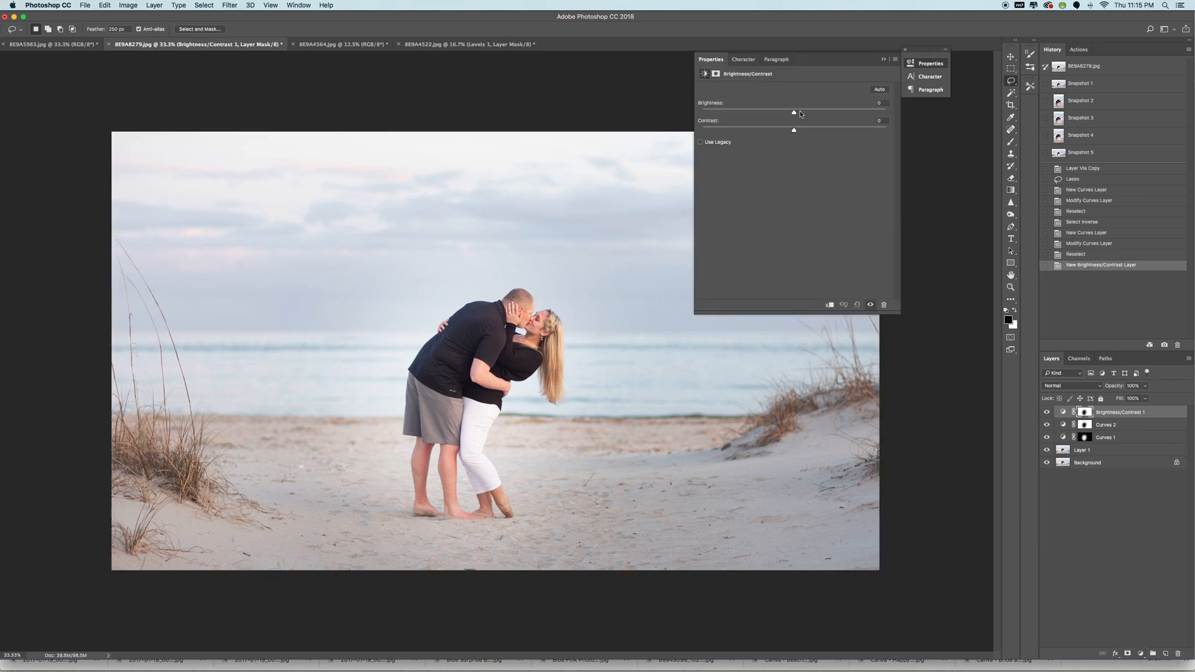
Step: Try a brightness of -51 on the surroundings, return it to 0, and close the adjustment settings
left_click_drag(795, 114, 762, 110)
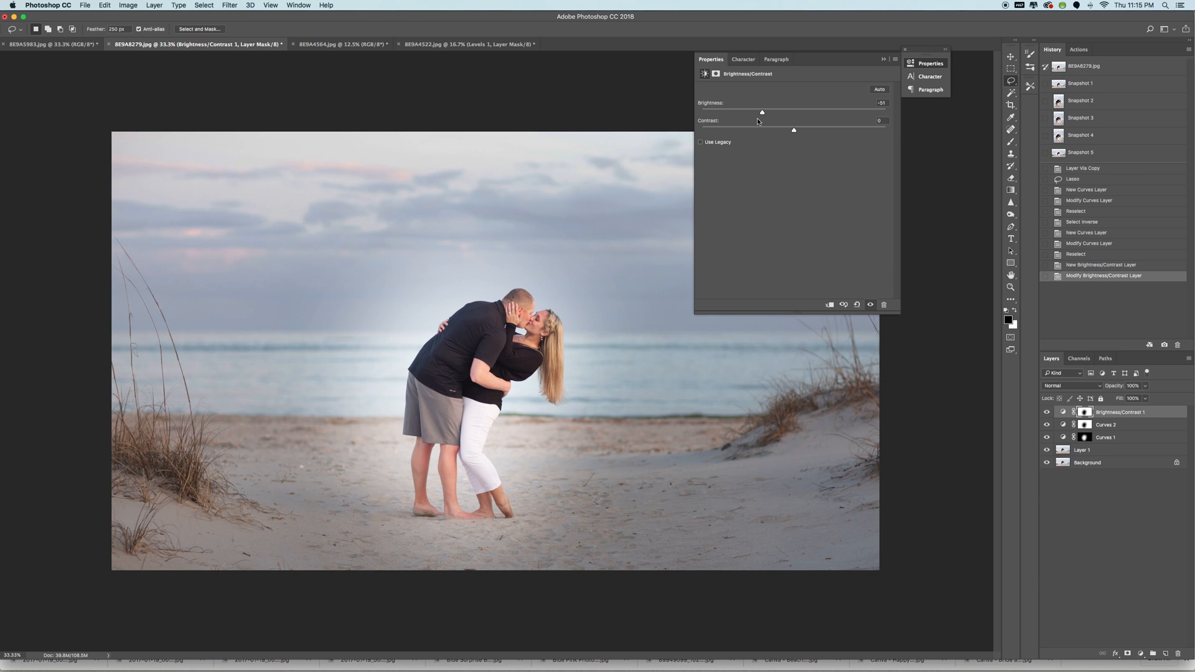
left_click_drag(762, 114, 793, 117)
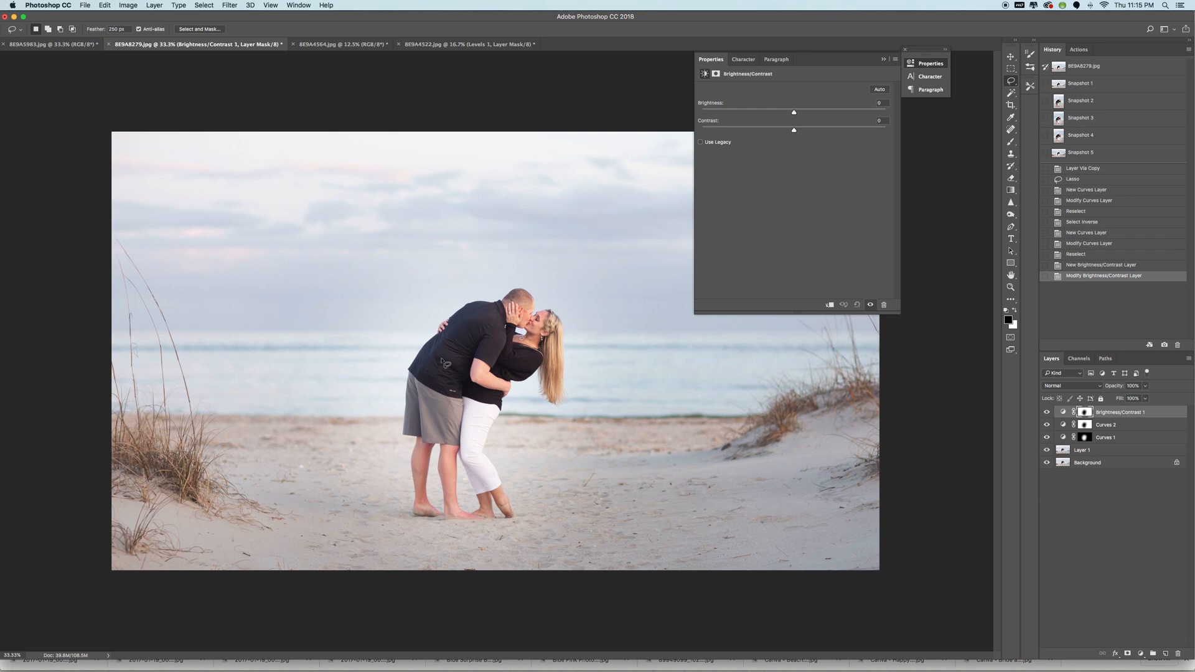
left_click(883, 59)
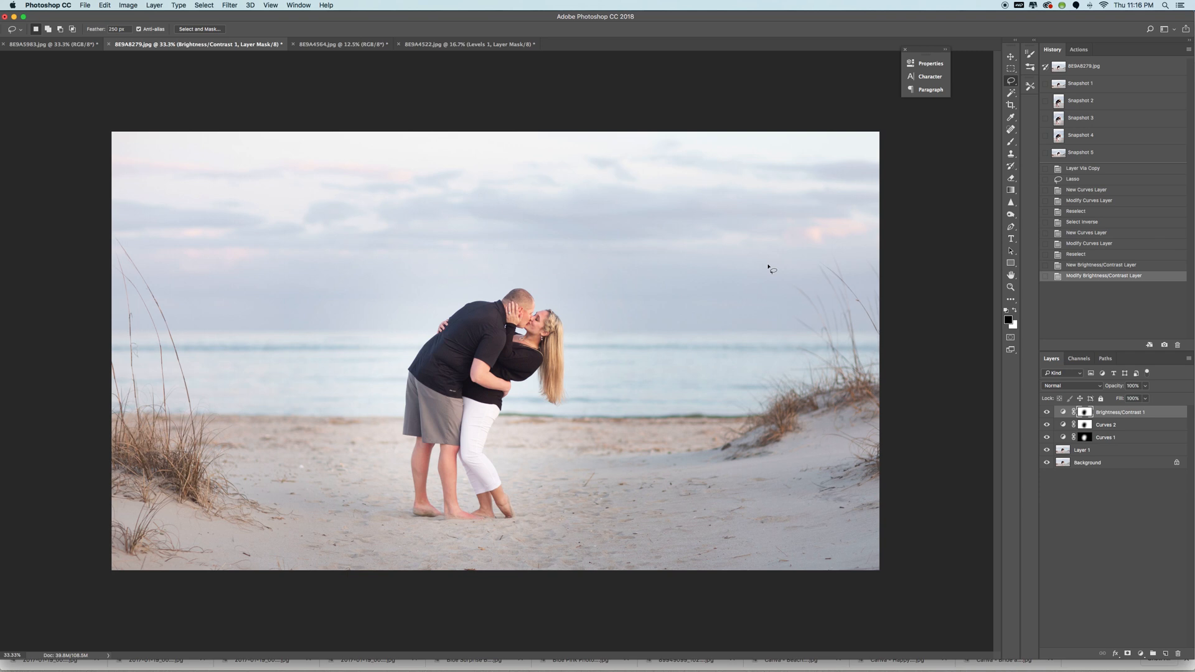
Step: Save another history snapshot and compare it with the original beach photo, ending on Snapshot 6
left_click(1164, 345)
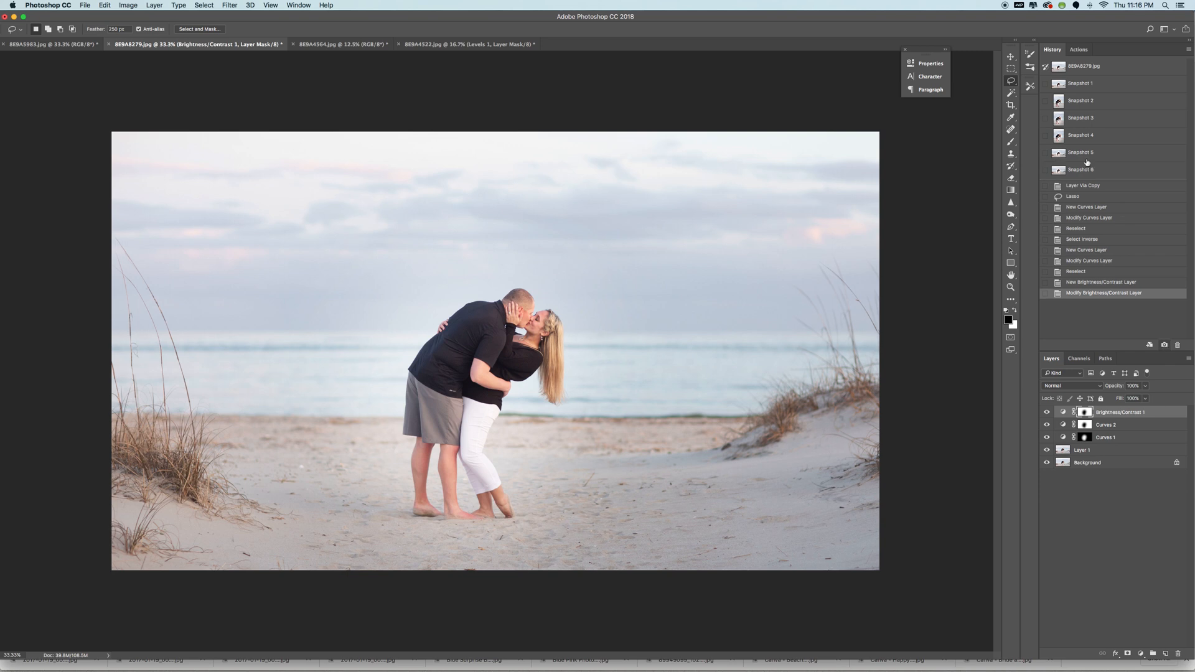
left_click(1066, 68)
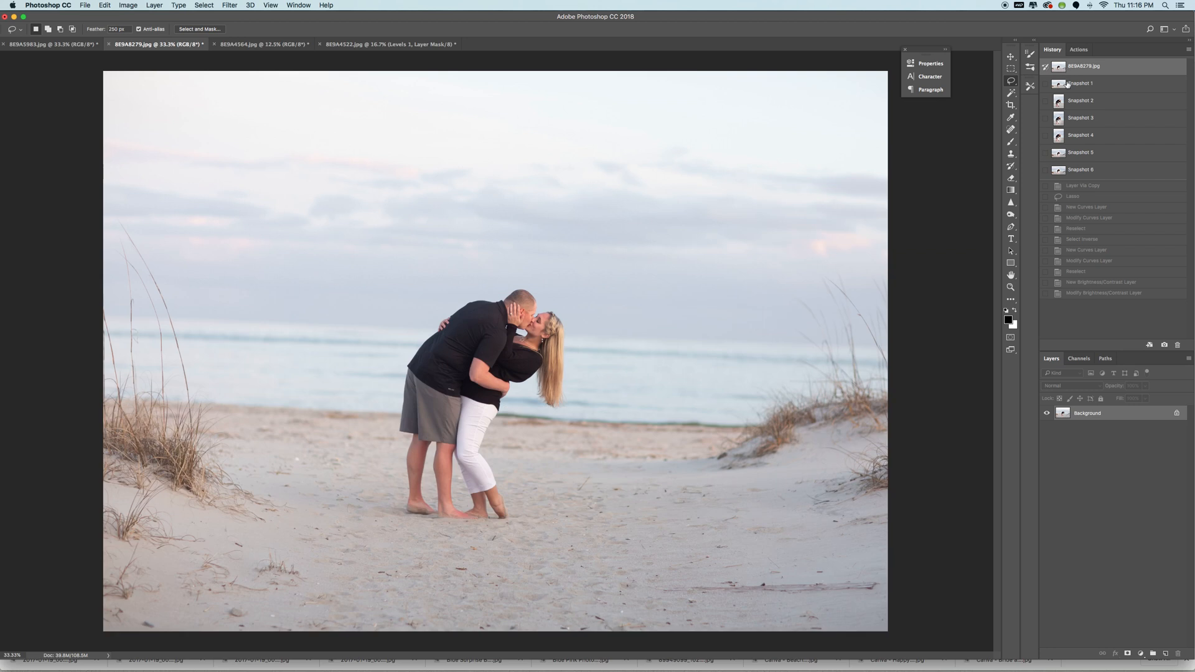
left_click(1081, 171)
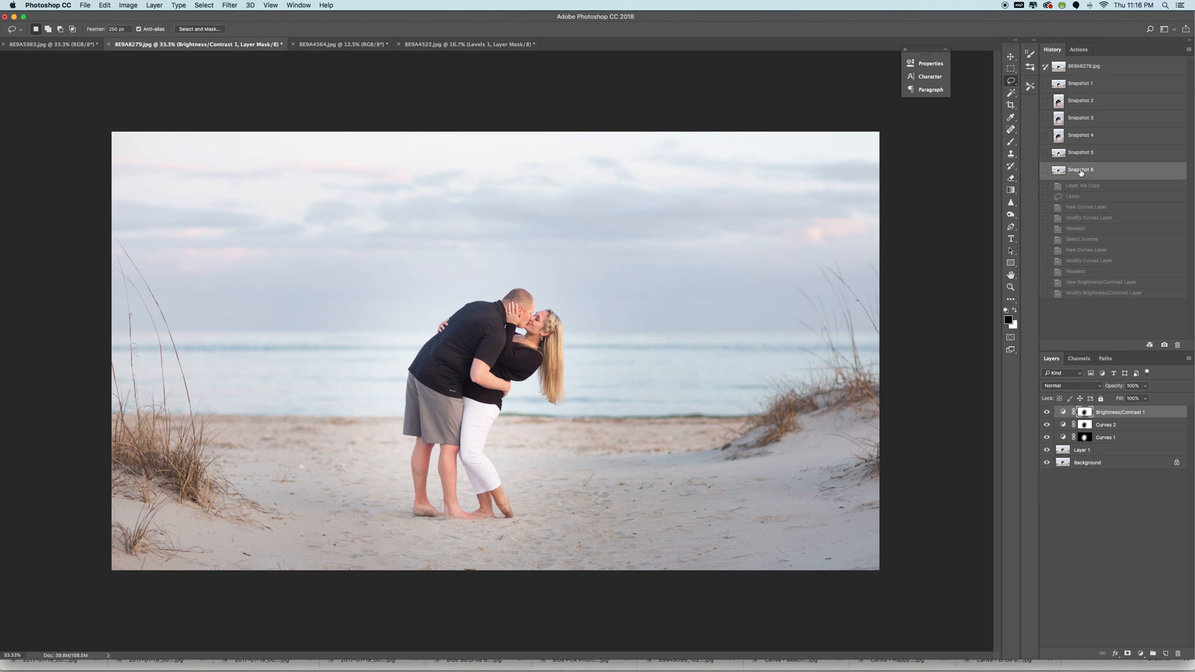
Step: Add a Levels adjustment layer over the whole image with the shadow input at 16 and the midtone input at 1.17
left_click(1141, 654)
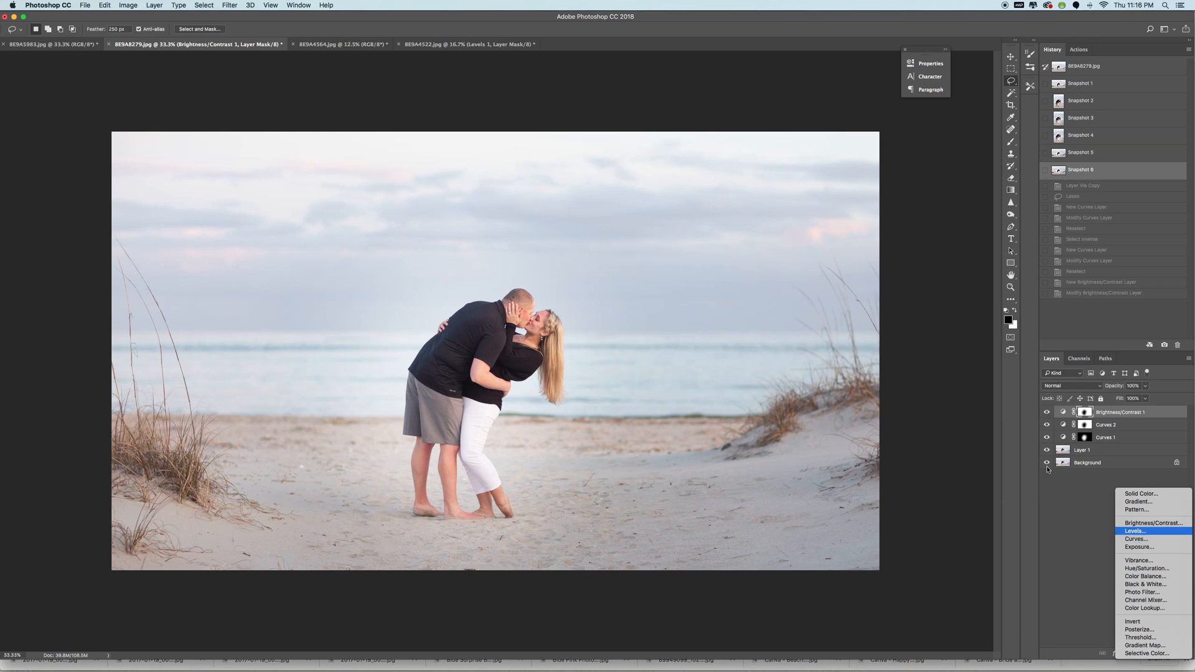
left_click(1136, 531)
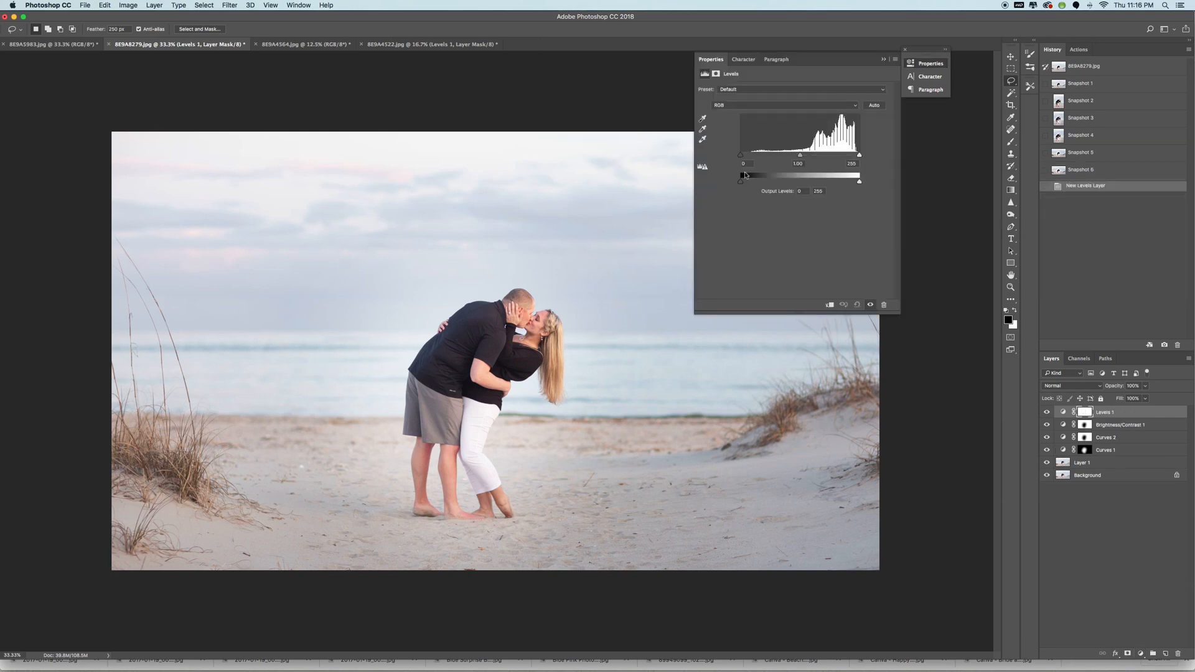
left_click_drag(740, 154, 748, 157)
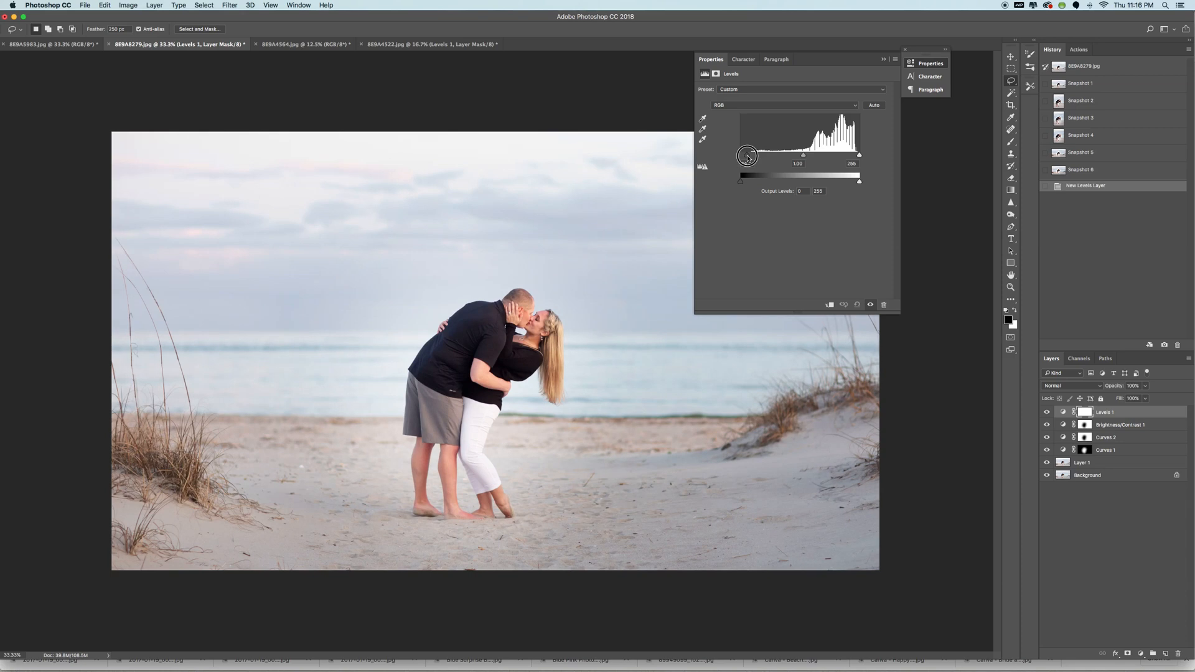
left_click_drag(802, 155, 797, 157)
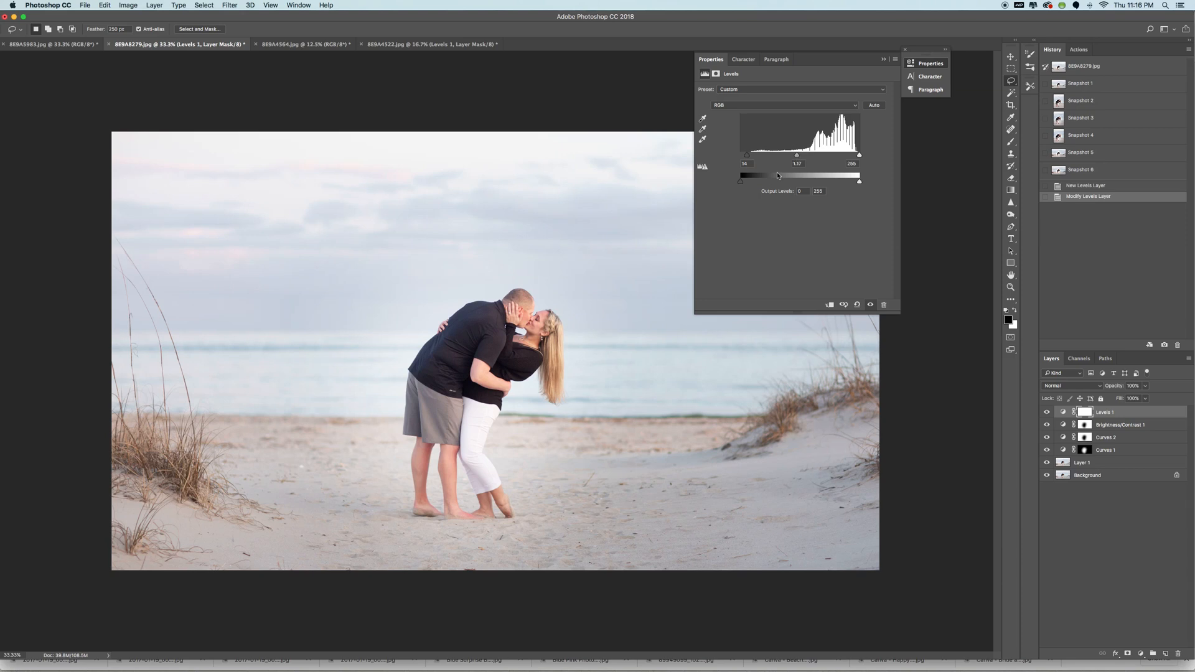
left_click(883, 60)
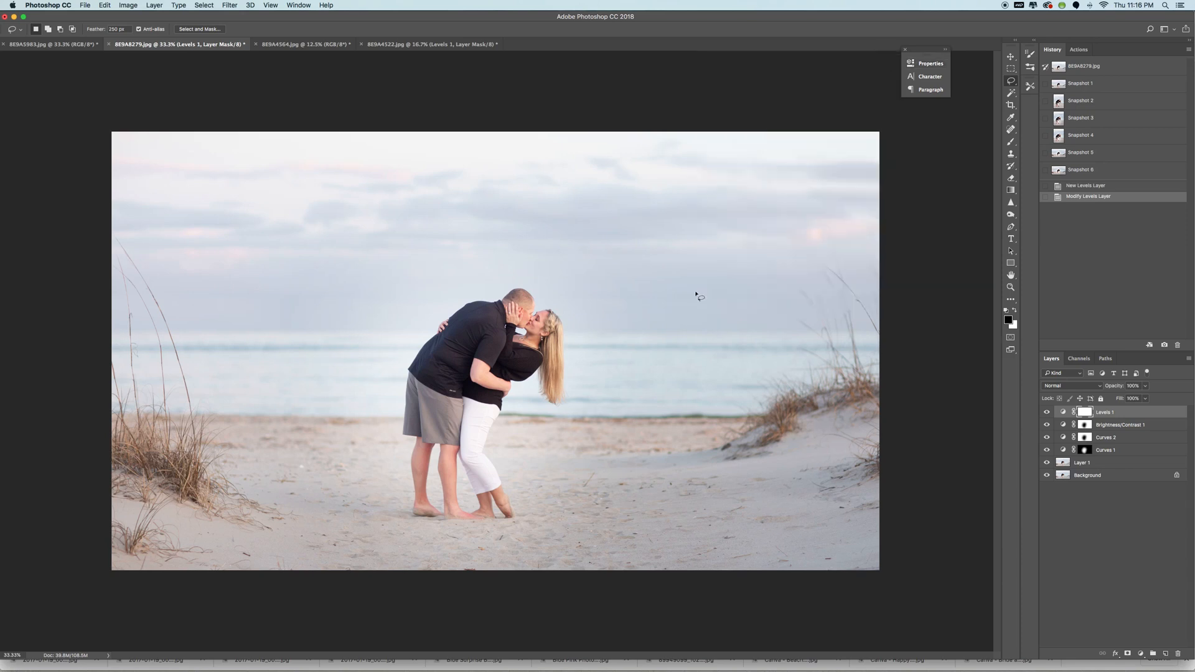
Step: Save a history snapshot of the Levels edit and compare it with the original photo, ending on Snapshot 7
left_click(1163, 344)
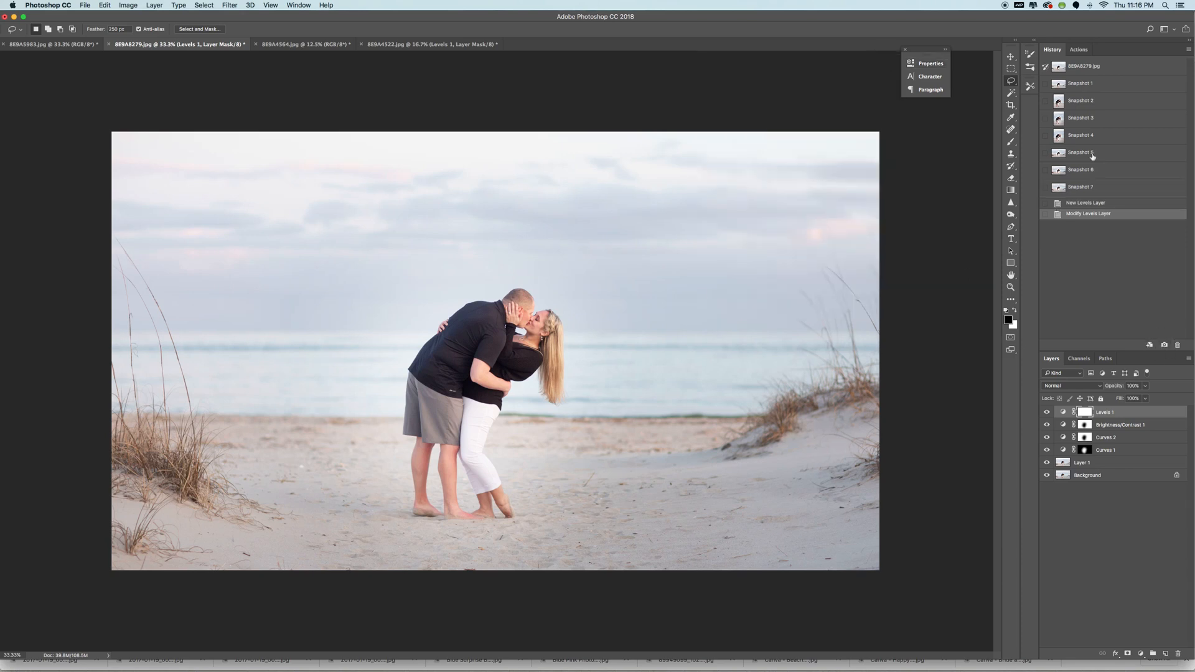
left_click(1071, 66)
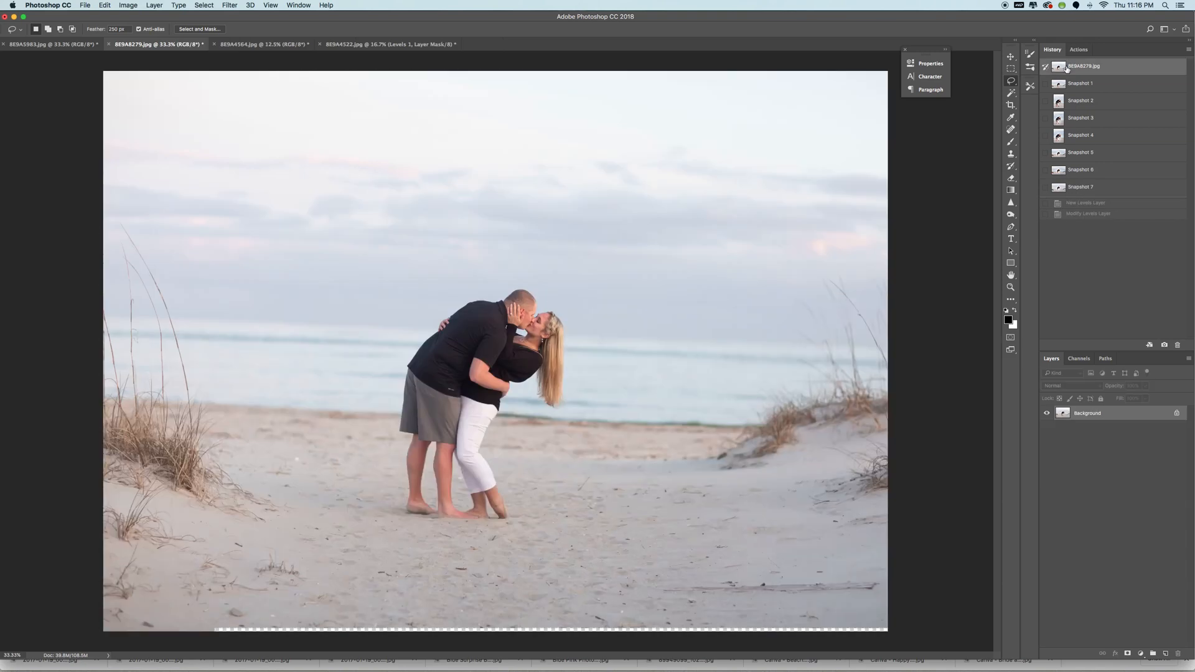
left_click(1070, 188)
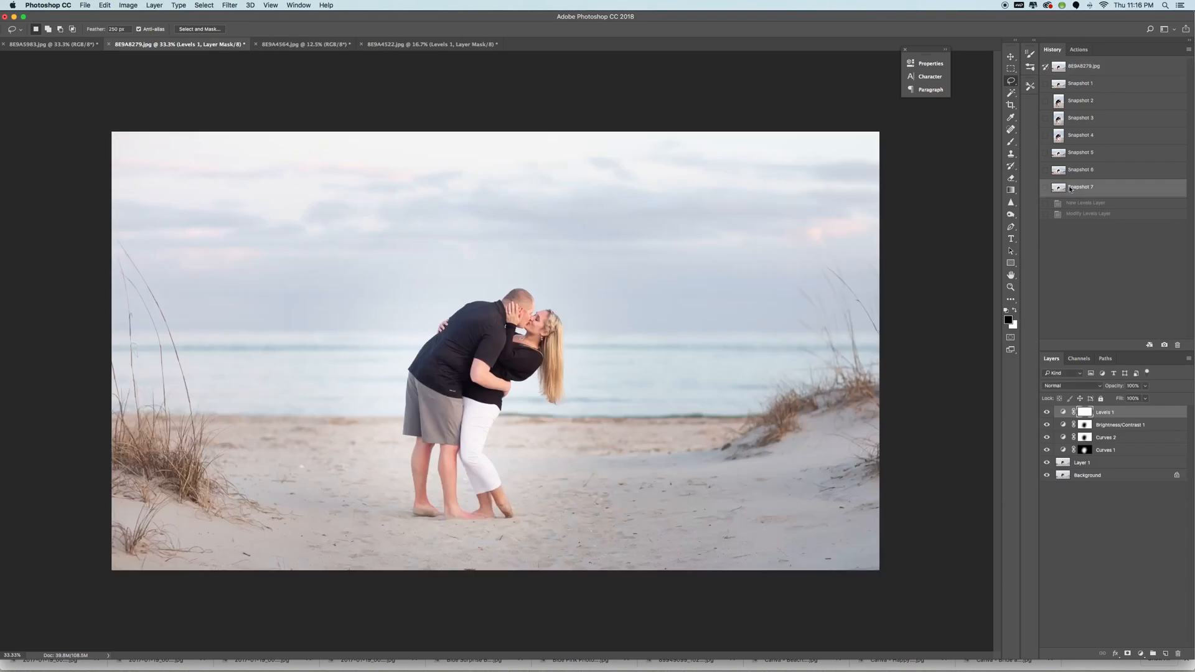
Step: Try the Curves 1 layer at 0% opacity, then adjust its opacity to soften the brightening of the beach couple
left_click(1106, 452)
left_click(1145, 386)
left_click(1098, 451)
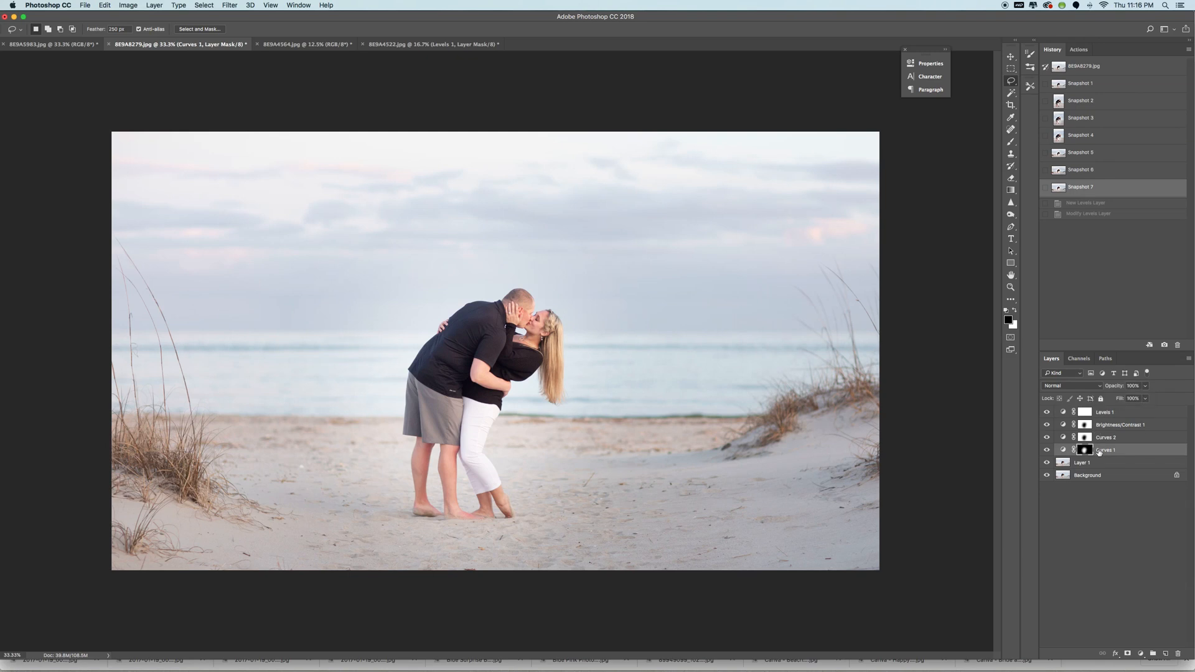
left_click(1145, 386)
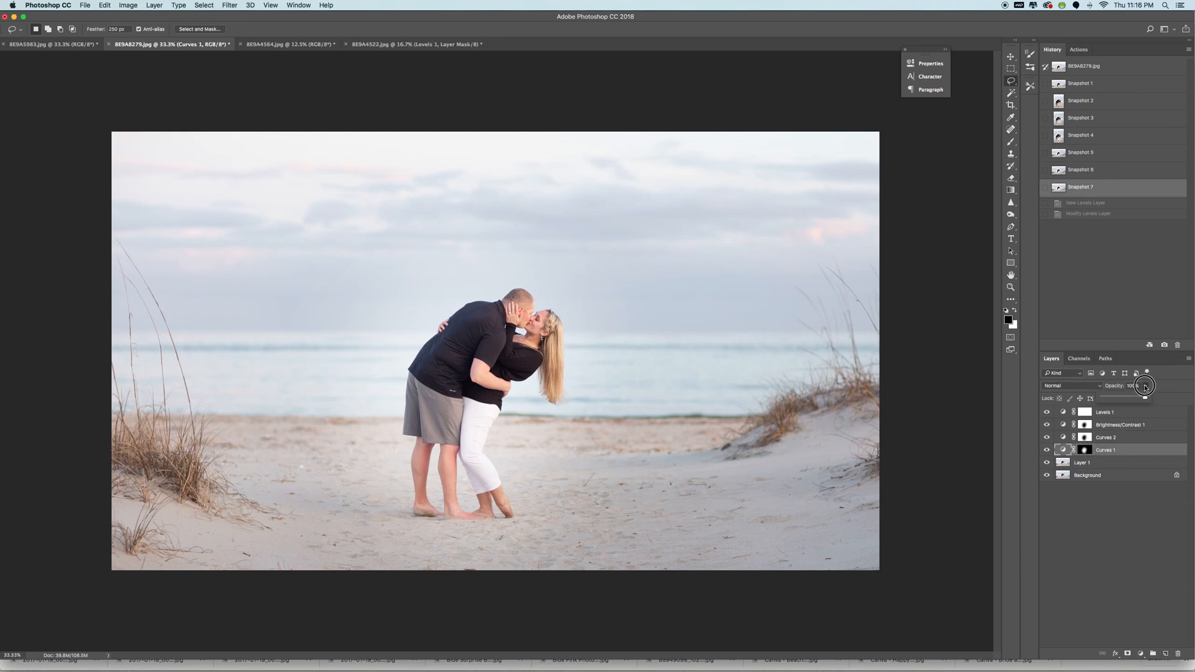
left_click_drag(1147, 397, 1046, 396)
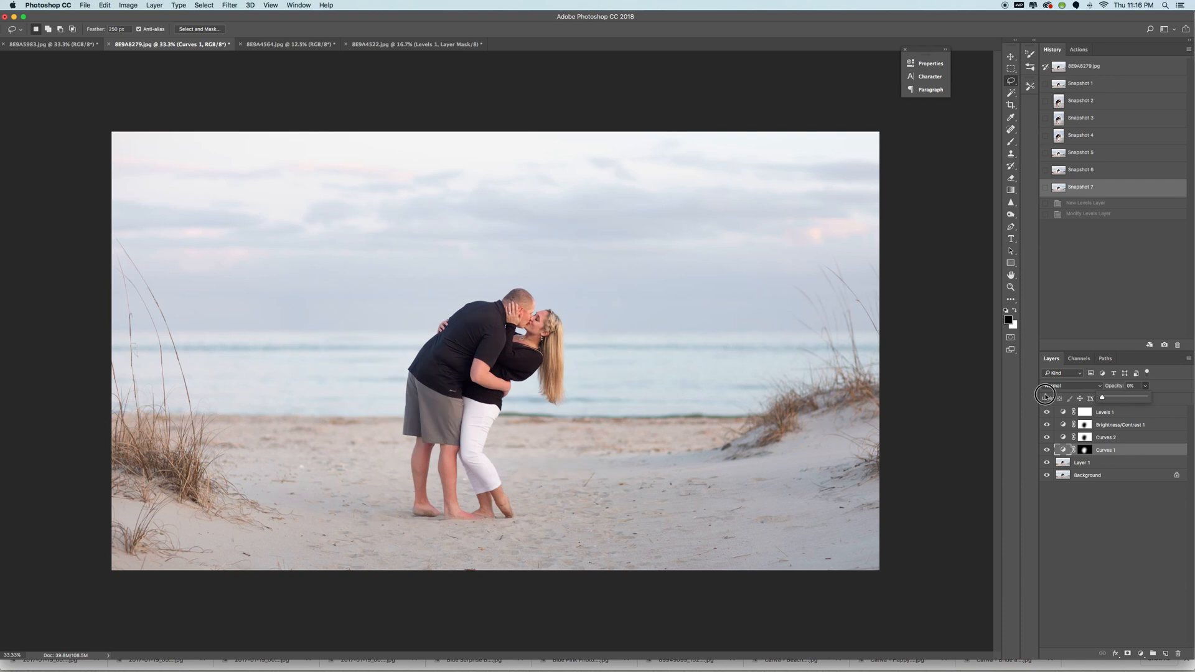
left_click_drag(1046, 396, 1110, 404)
Step: Flatten the beach photo's adjustment layers into a single background image
left_click(1094, 425)
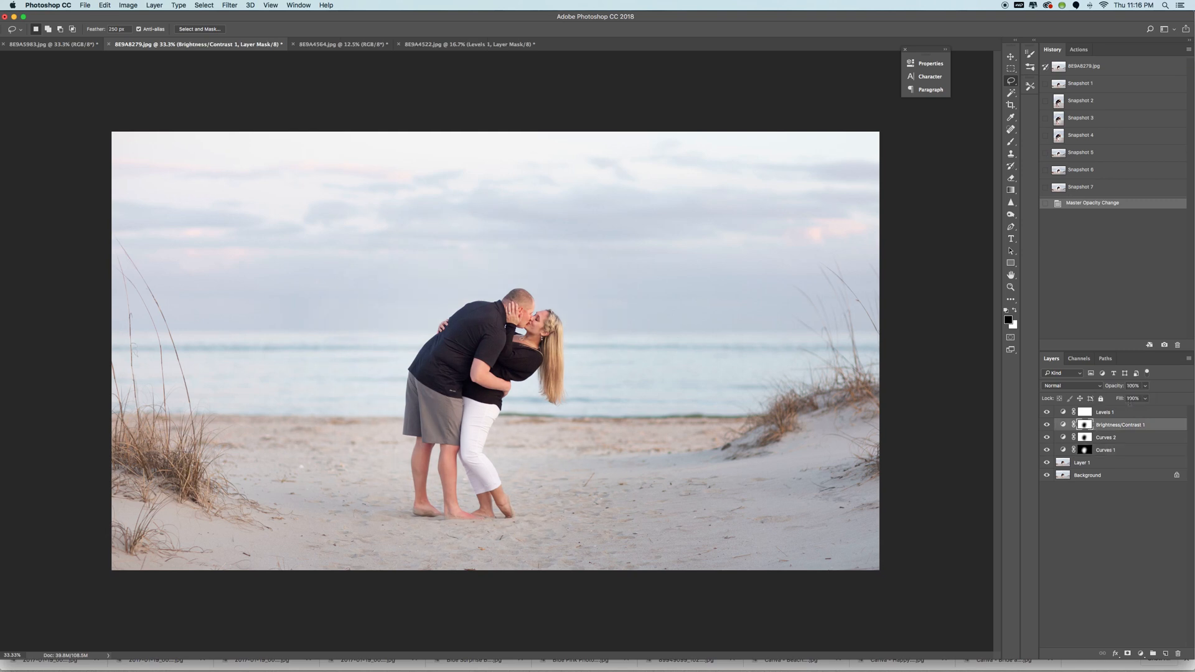
left_click(155, 5)
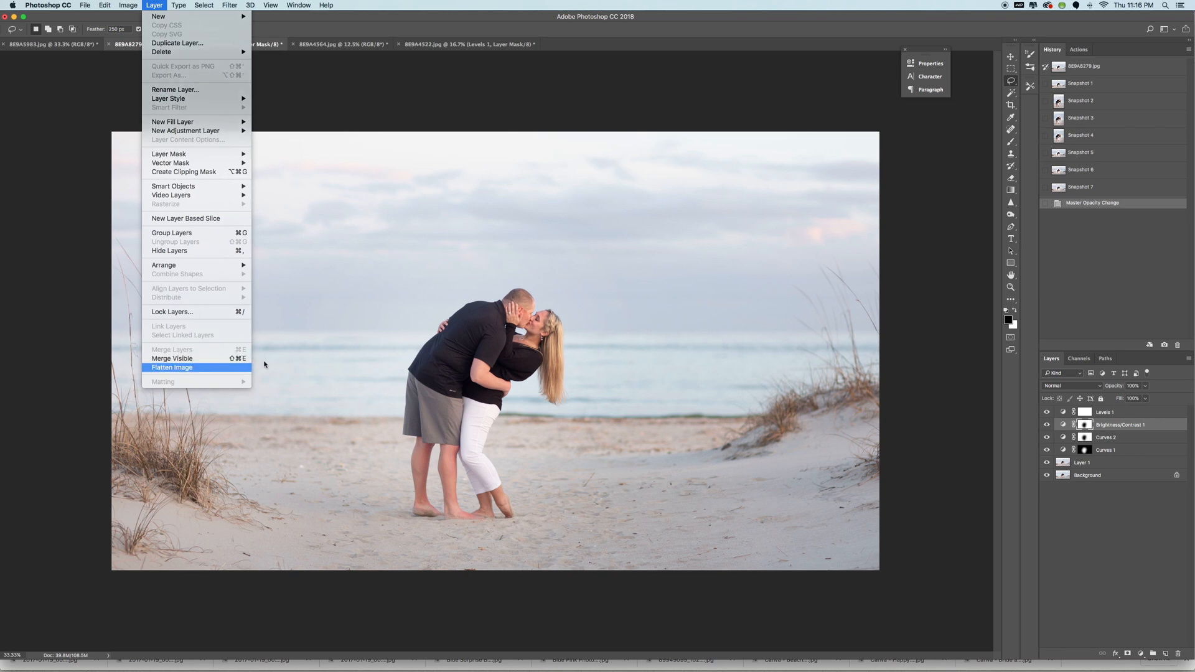
left_click(246, 367)
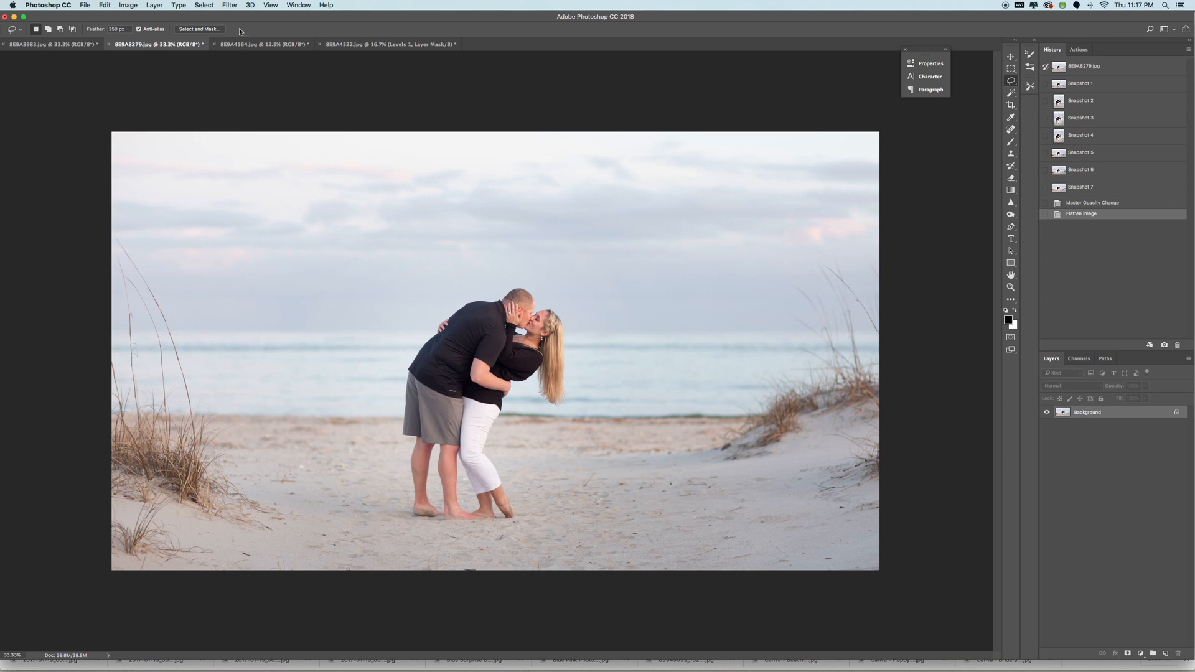
Step: Switch to the newborn photo and duplicate its Background layer
left_click(233, 46)
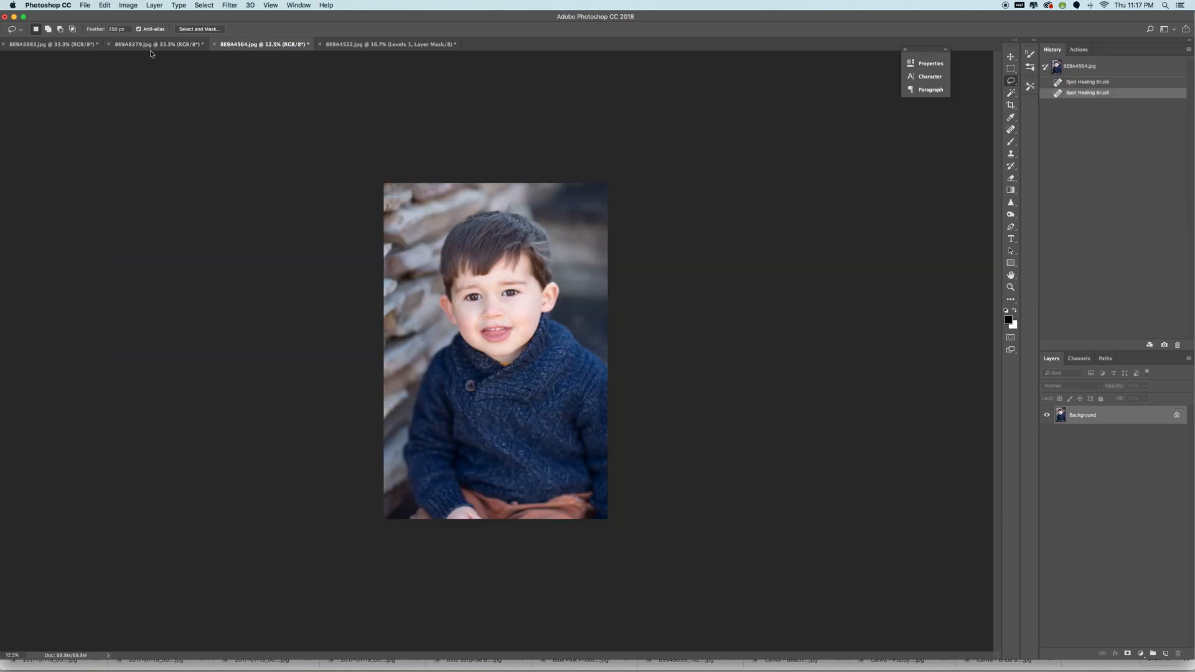
left_click(89, 46)
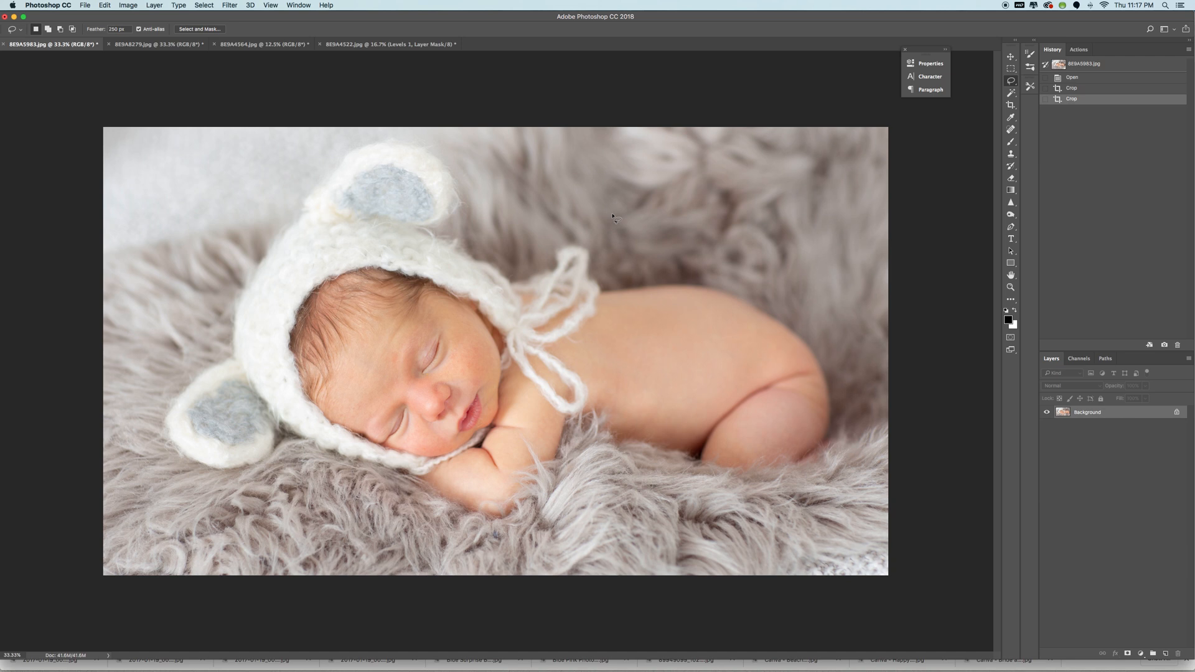
key("super+j")
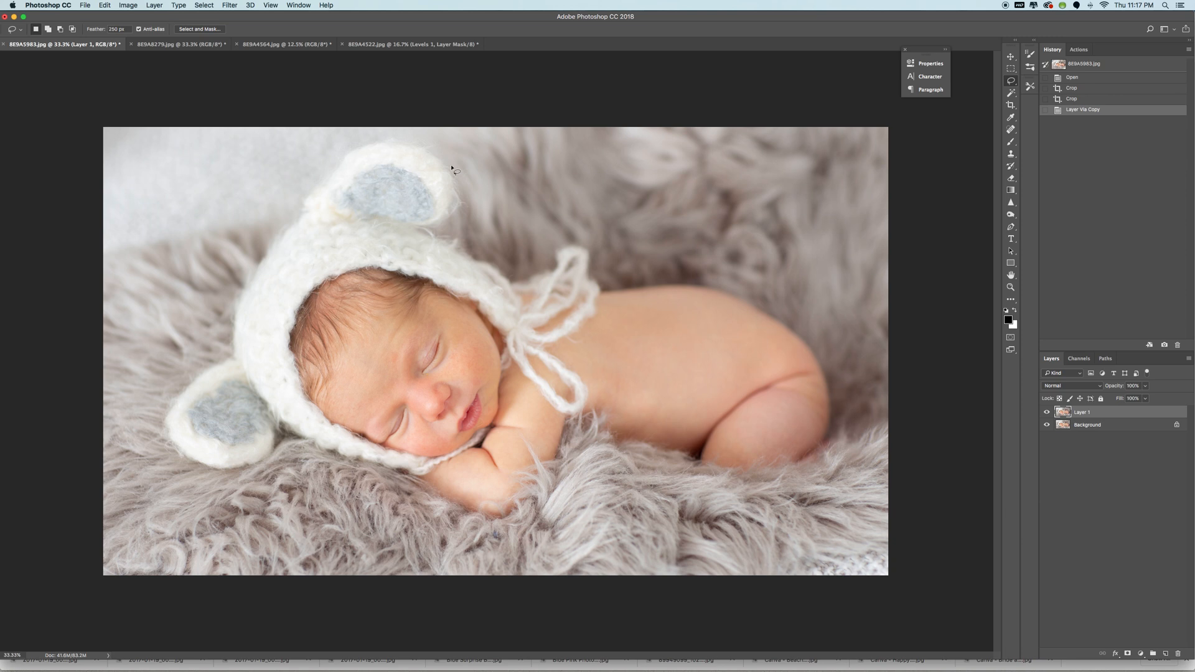
Step: Lasso the baby's head with a 250 px feather and brighten it with a Curves adjustment layer, midpoint at about input 125, output 141
mouse_move(344, 172)
left_mouse_down()
mouse_move(233, 256)
mouse_move(235, 329)
mouse_move(286, 443)
mouse_move(357, 477)
mouse_move(512, 461)
mouse_move(536, 329)
mouse_move(344, 172)
left_mouse_up()
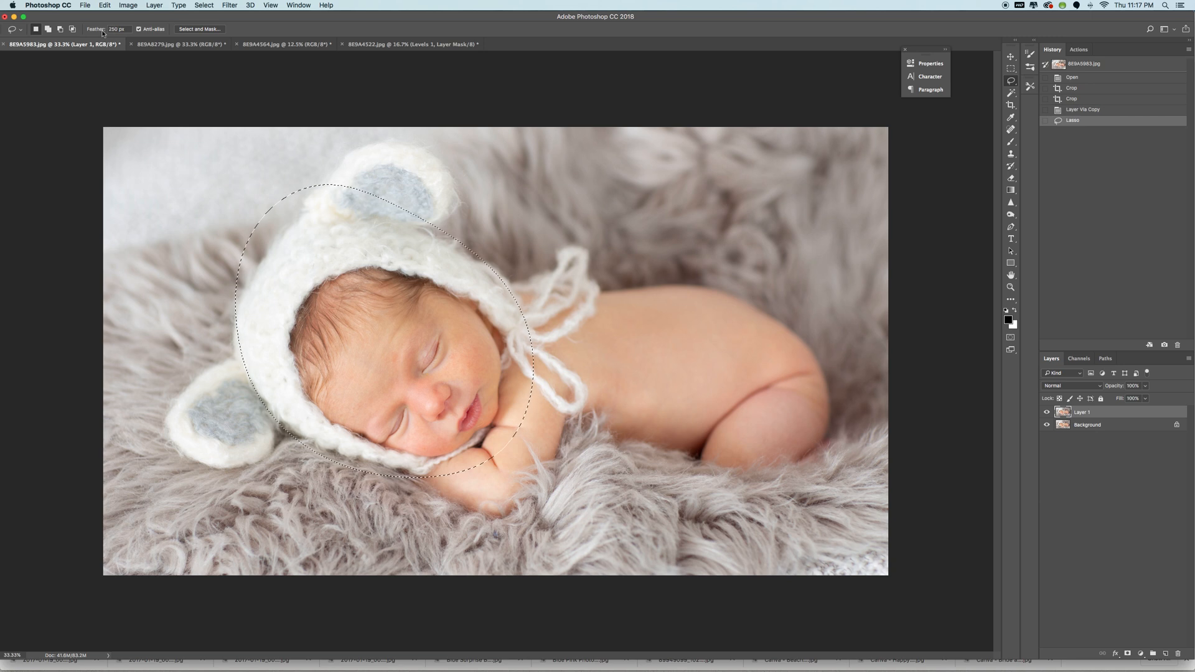
left_click(1140, 653)
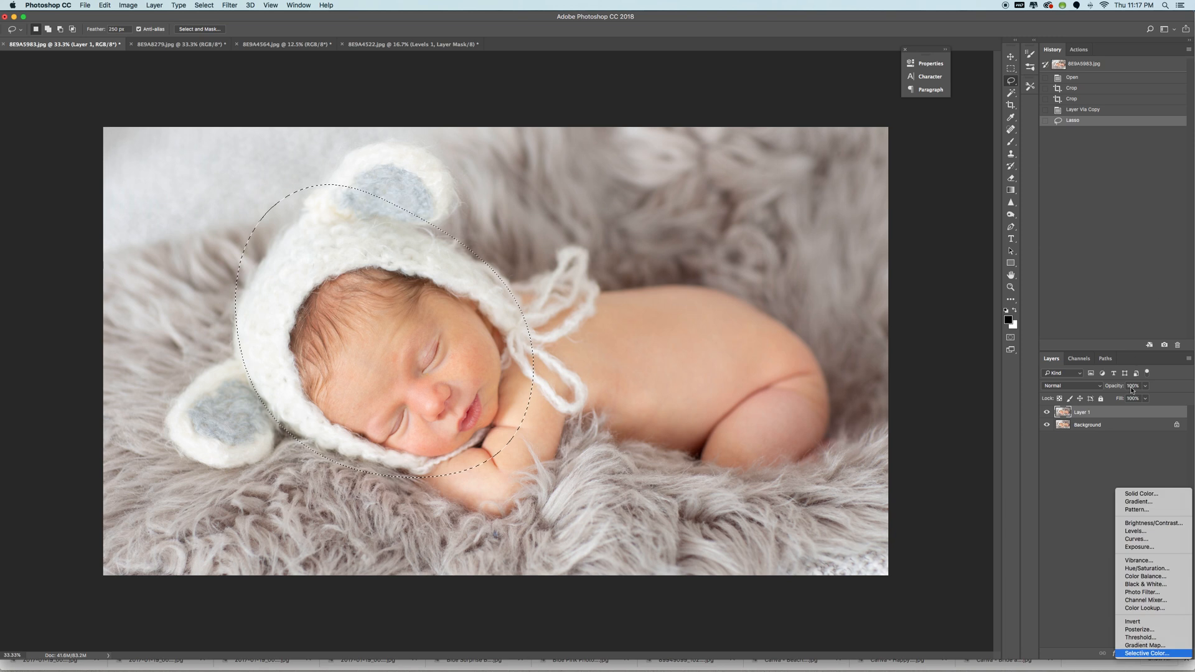
left_click(1143, 540)
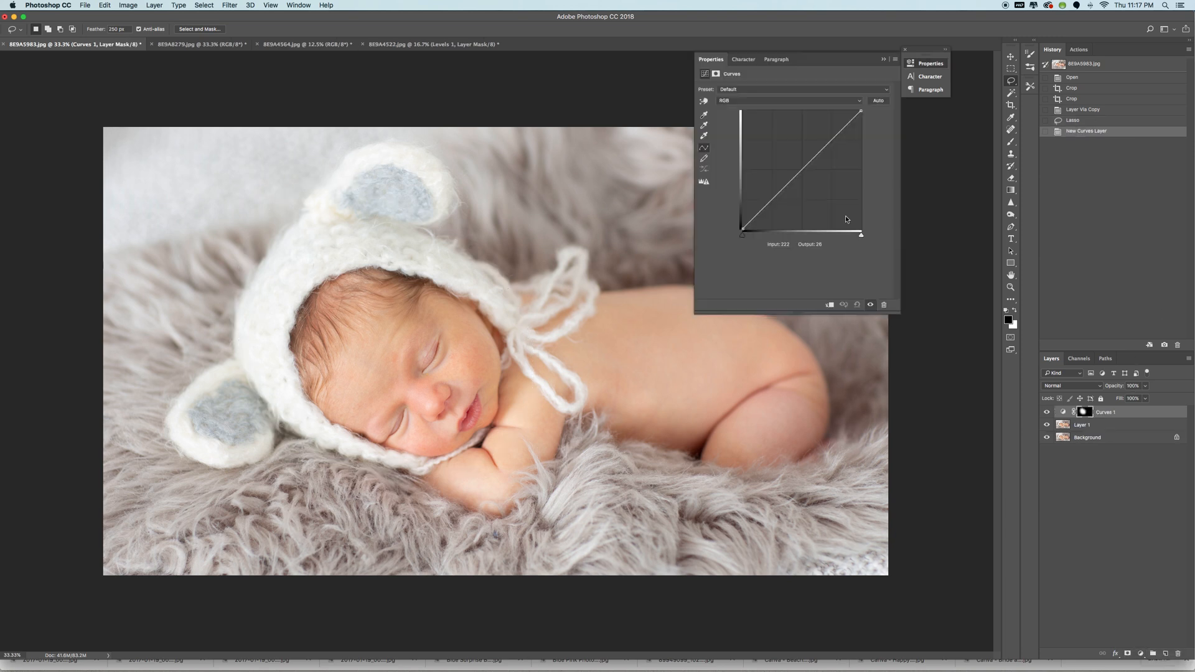
left_click_drag(796, 172, 796, 168)
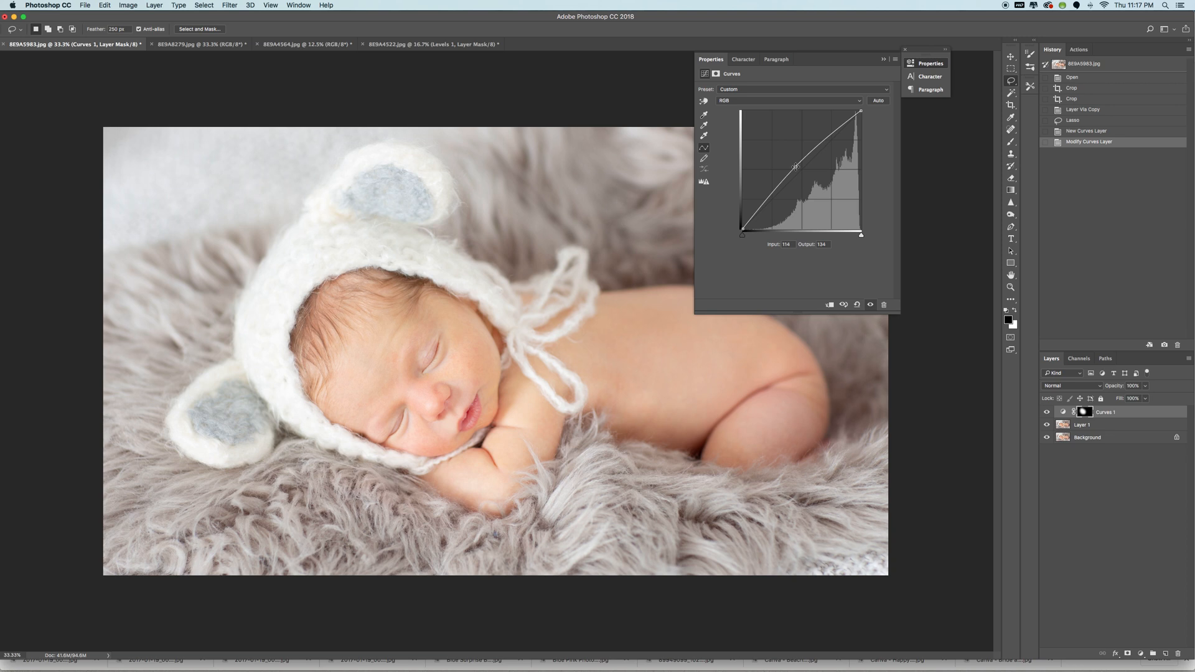
mouse_move(796, 169)
left_mouse_down()
mouse_move(787, 156)
mouse_move(802, 168)
left_mouse_up()
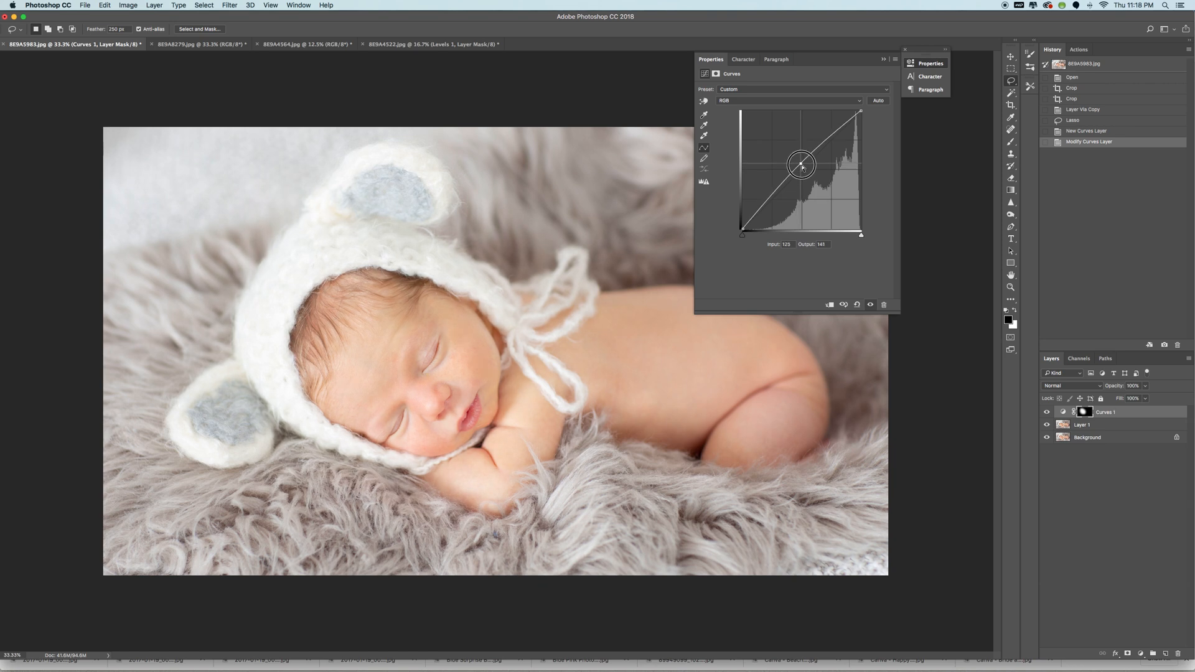
left_click(883, 59)
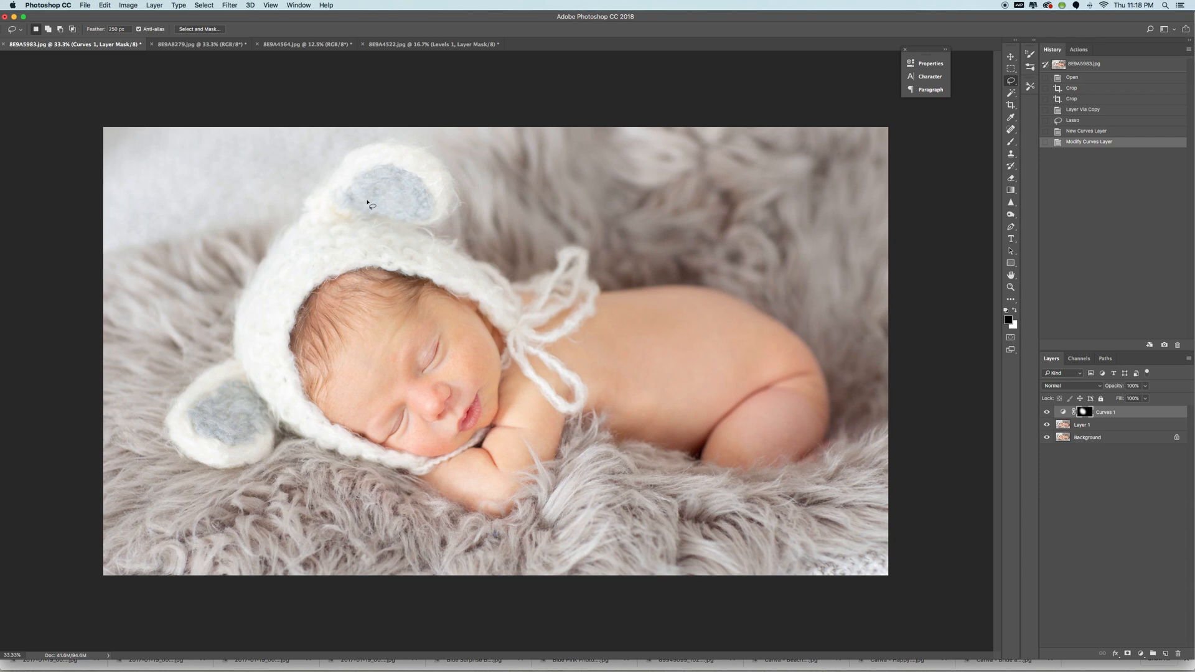
Step: Duplicate the Curves layer brightening the baby's head, hide the copy, and make the original Curves layer active
key("super+j")
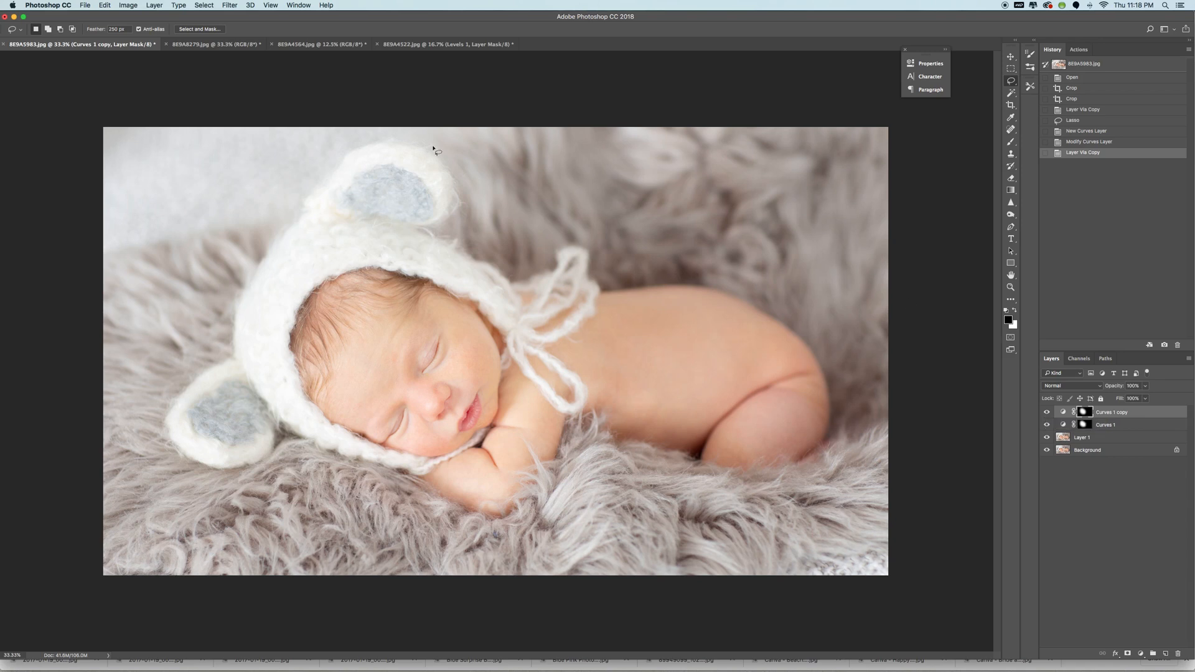
left_click(1046, 412)
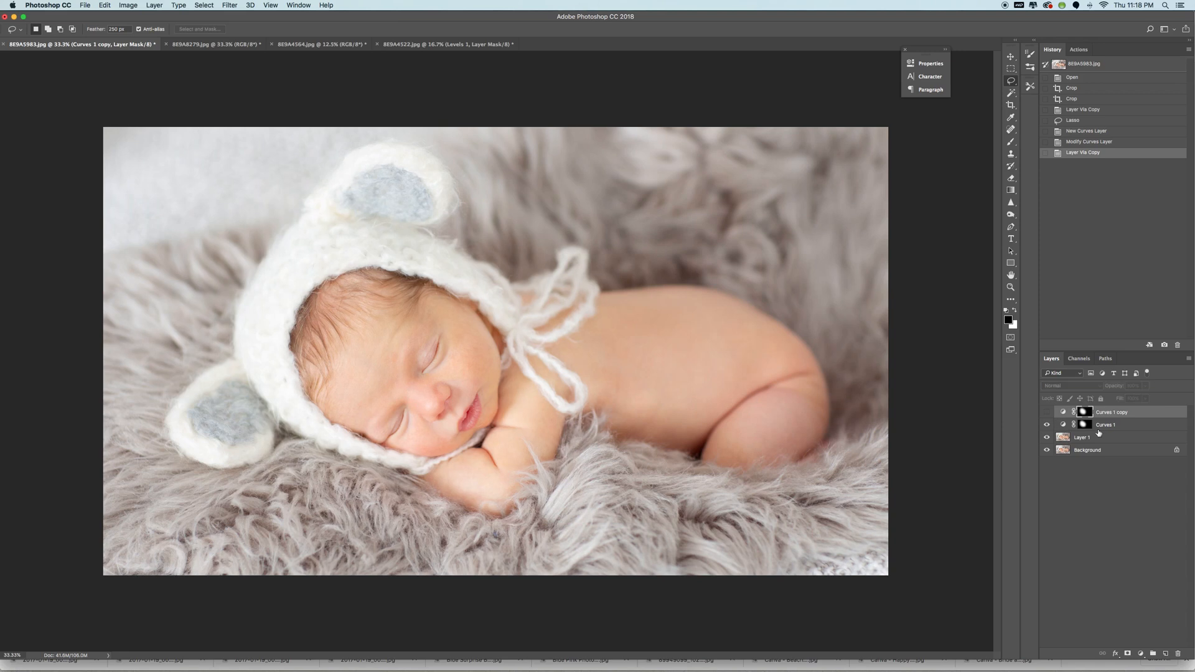
left_click(1099, 425)
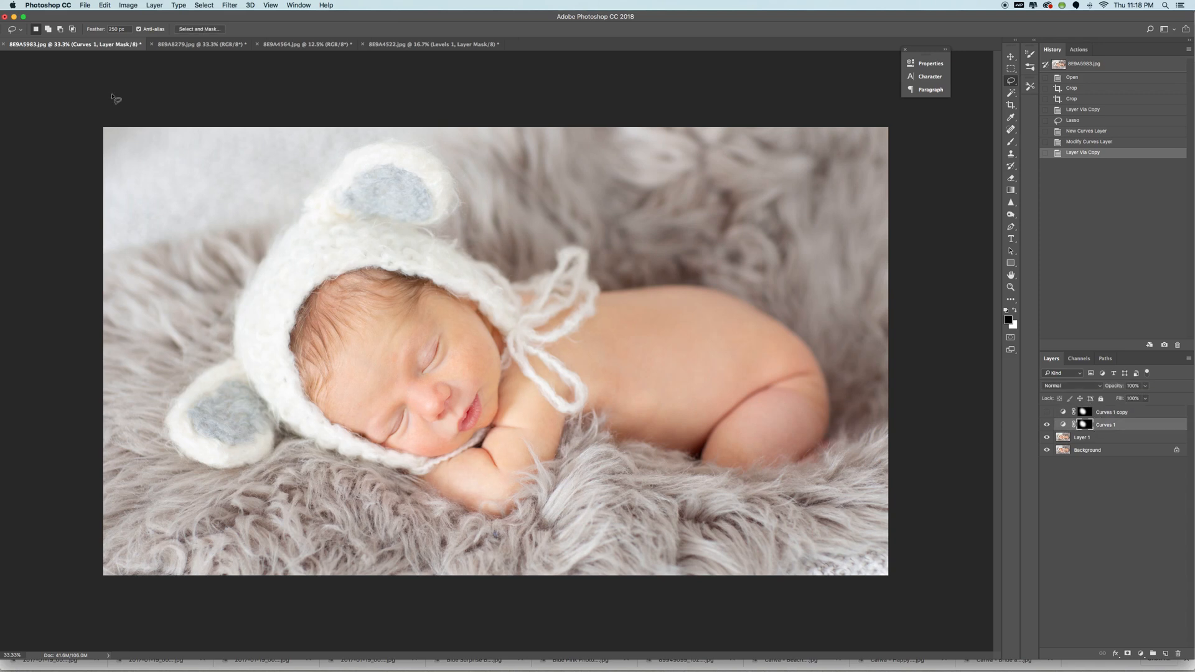
Step: Restore the last selection around the baby's head and invert it to cover the surroundings
left_click(202, 6)
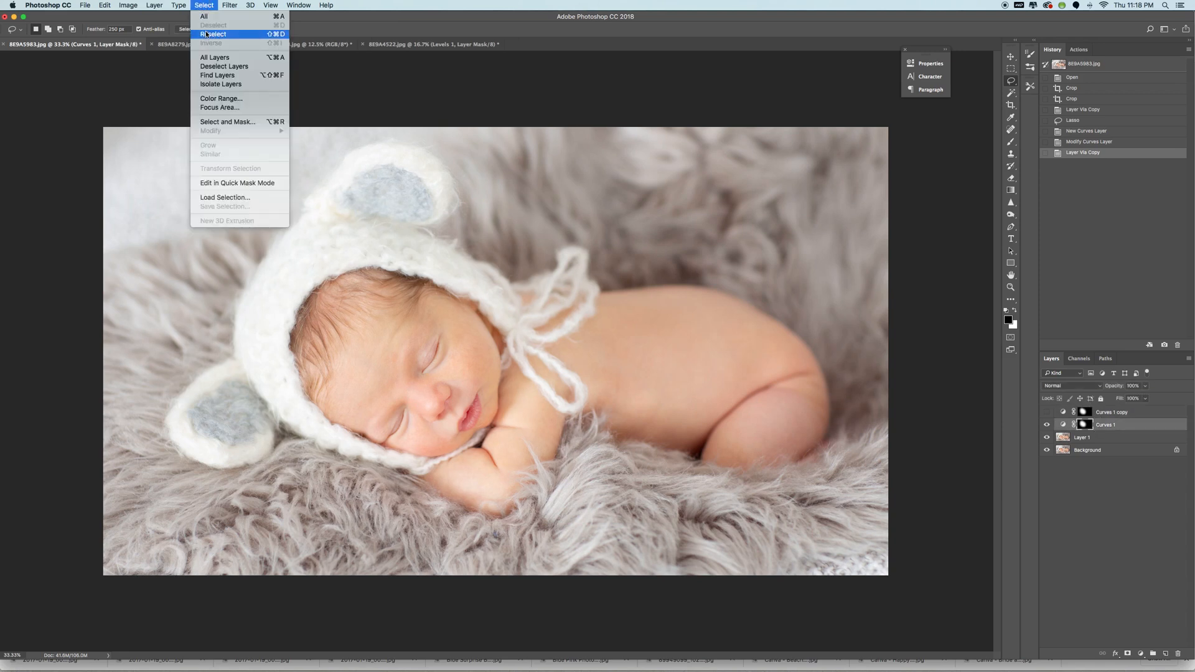
left_click(207, 34)
left_click(204, 5)
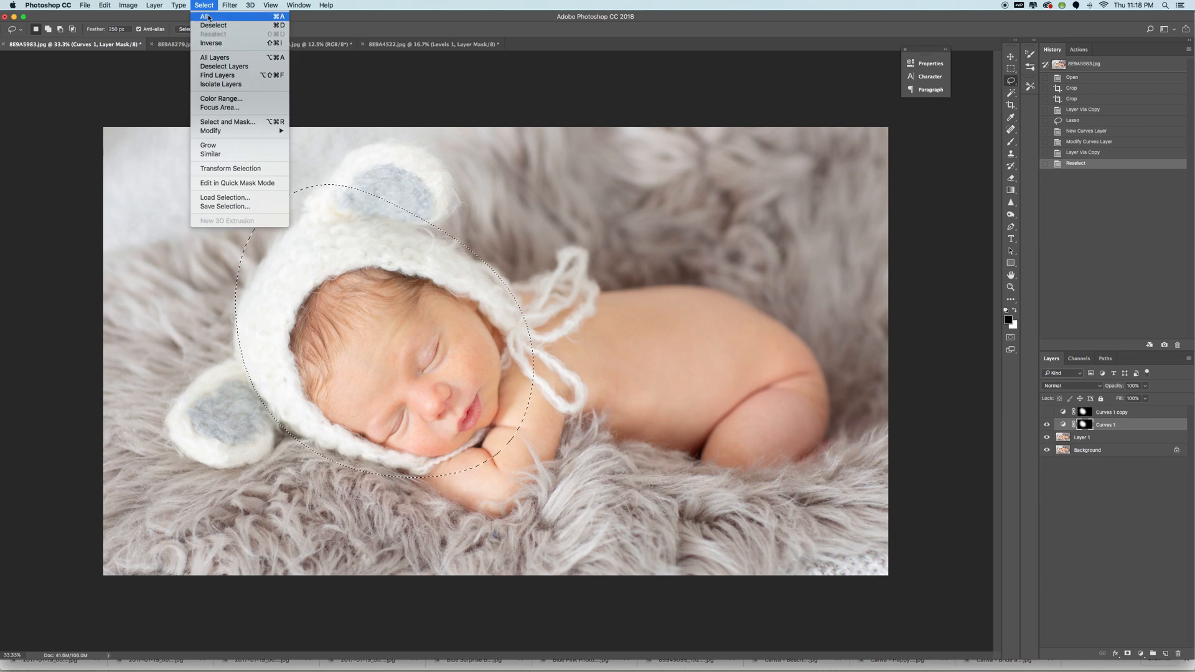
left_click(211, 43)
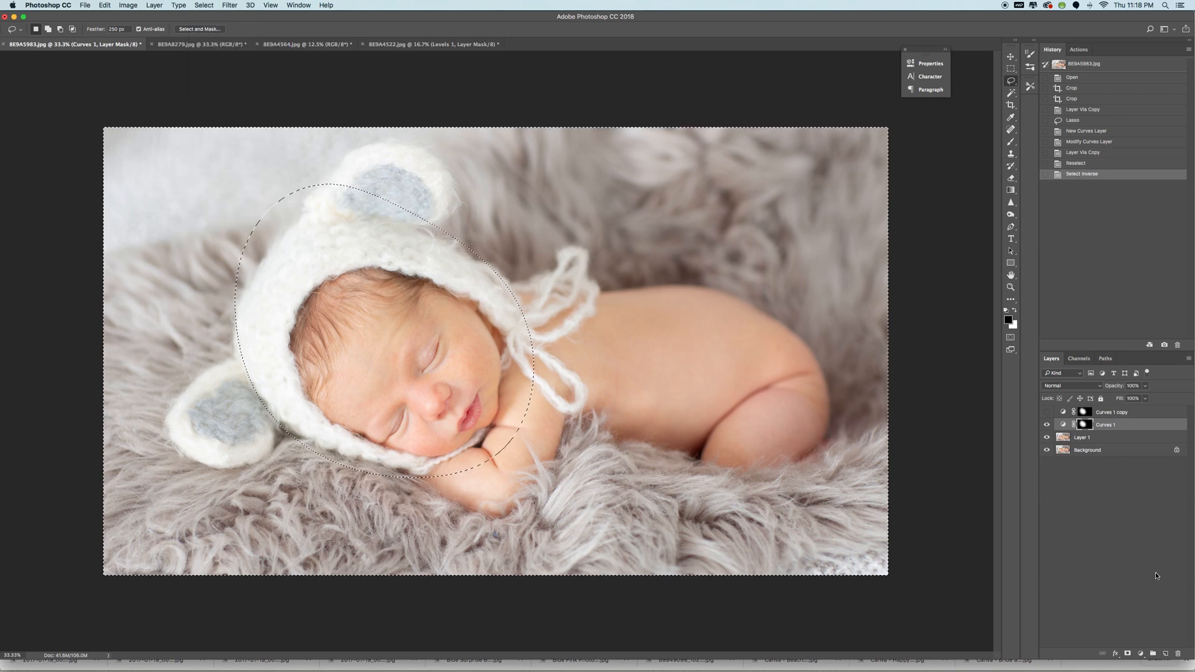
Step: Add a Curves adjustment layer for the area around the baby's head and pull its midtones down slightly to darken it
left_click(1140, 654)
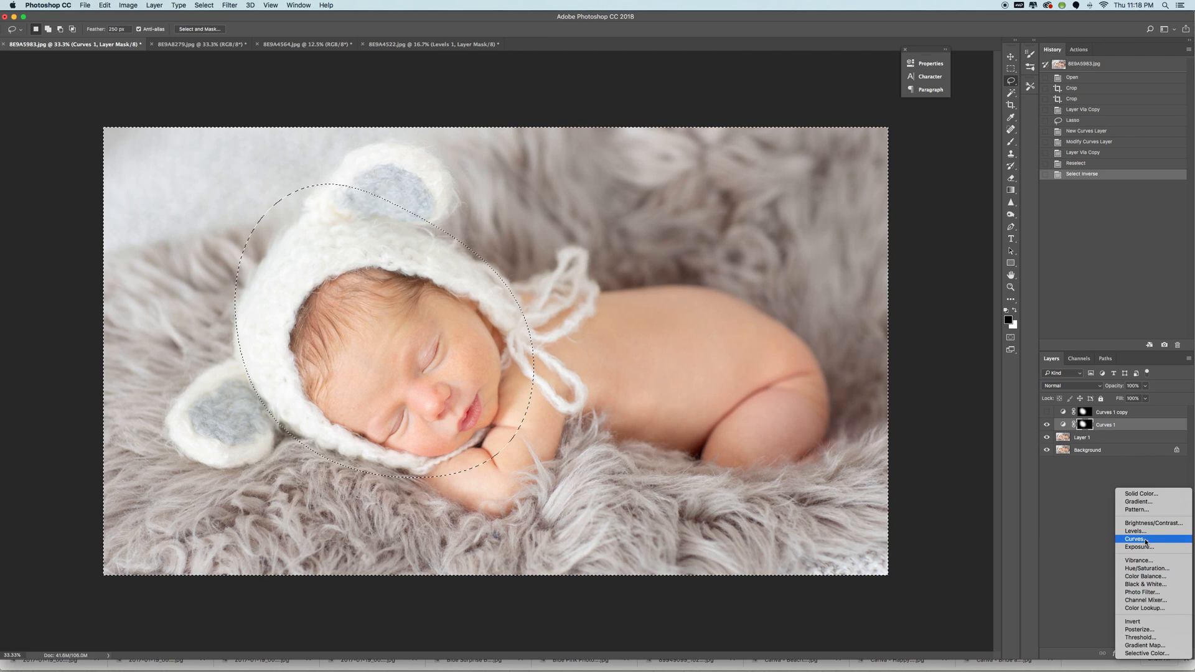
left_click(934, 378)
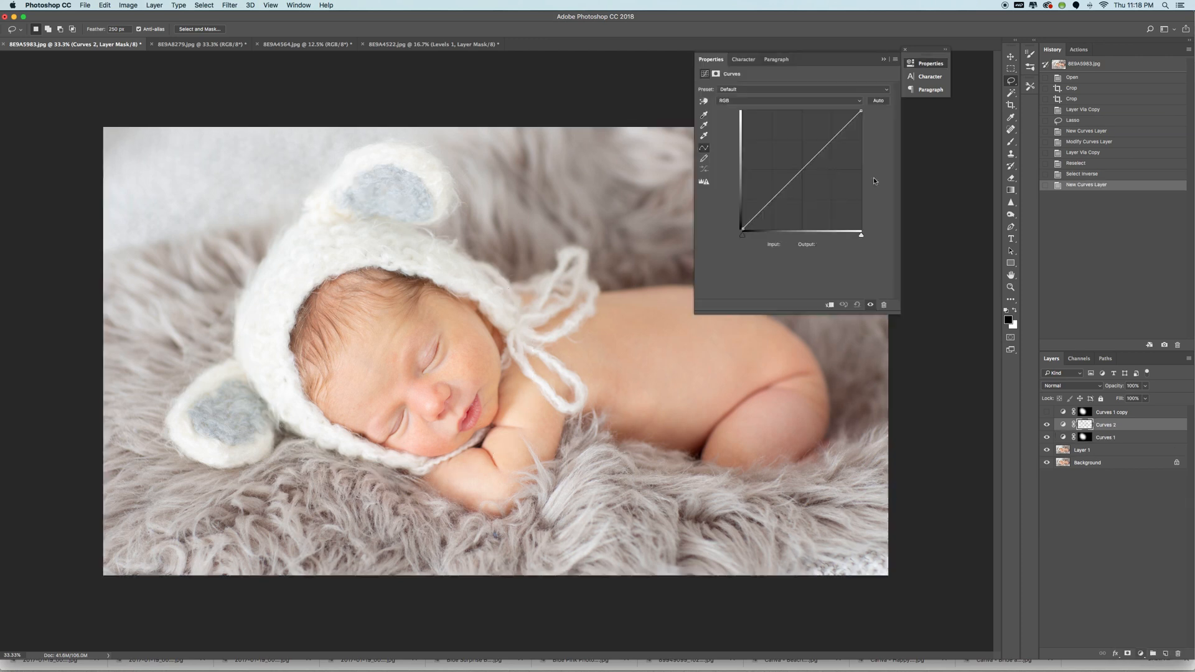
left_click_drag(800, 166, 803, 170)
left_click(883, 61)
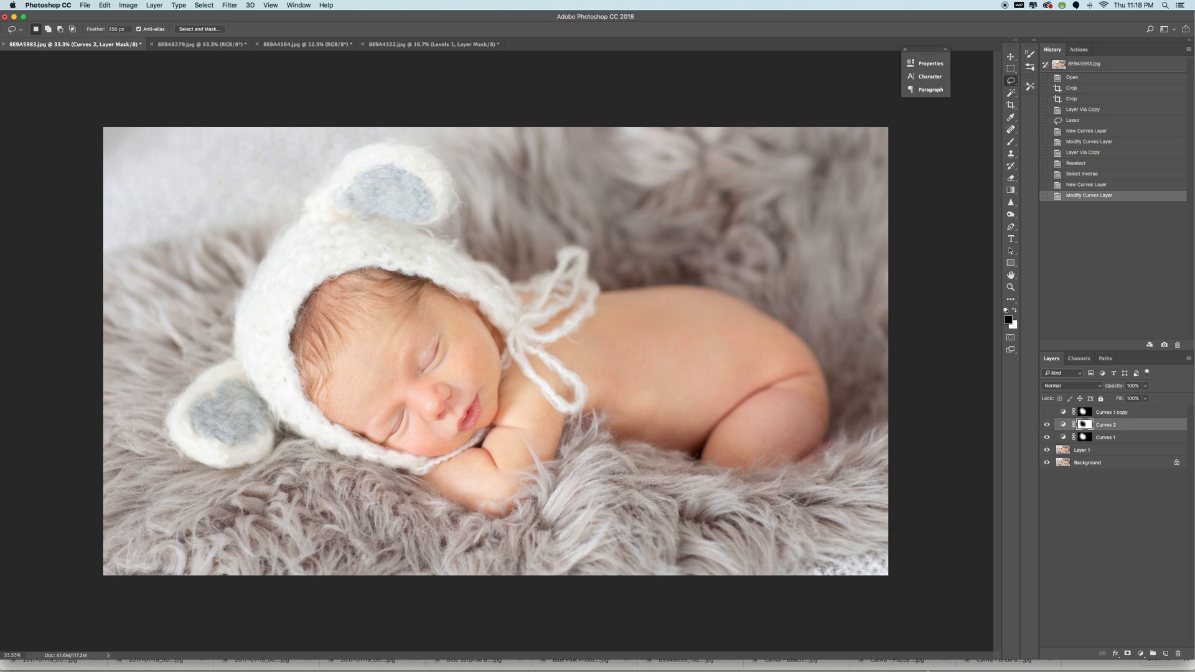
mouse_move(930, 668)
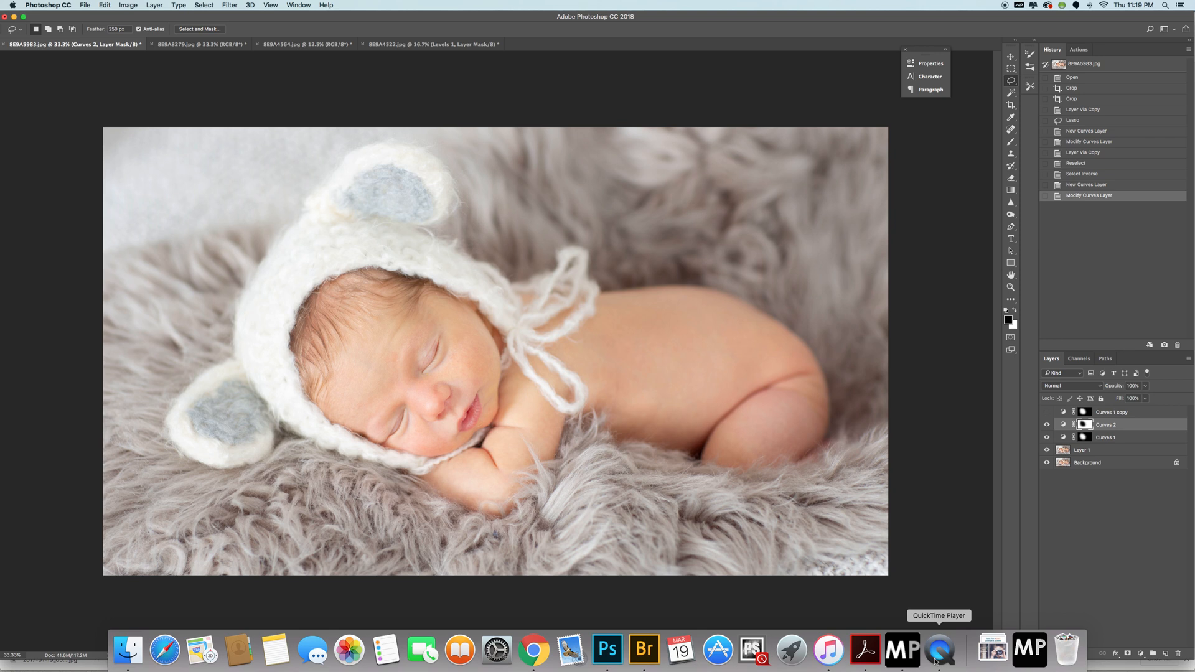
left_click(1010, 81)
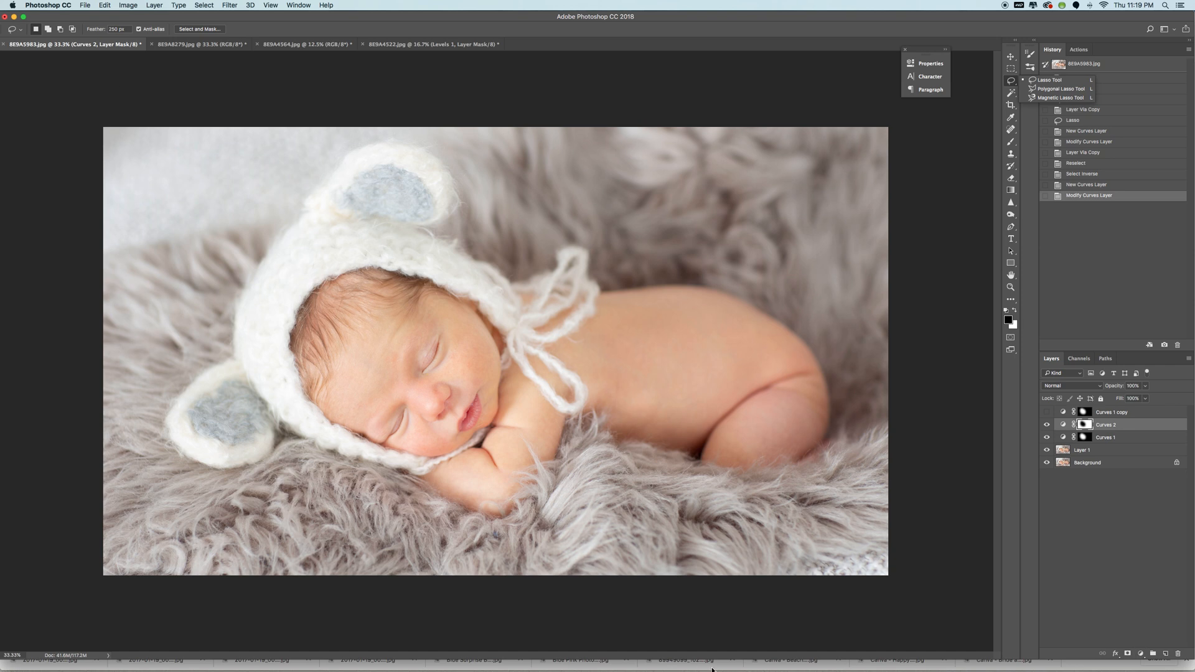
Step: Switch to QuickTime Player, quit it, and name the unsaved screen recording "Class Curves, Layers and" for saving in Documents
left_click(938, 651)
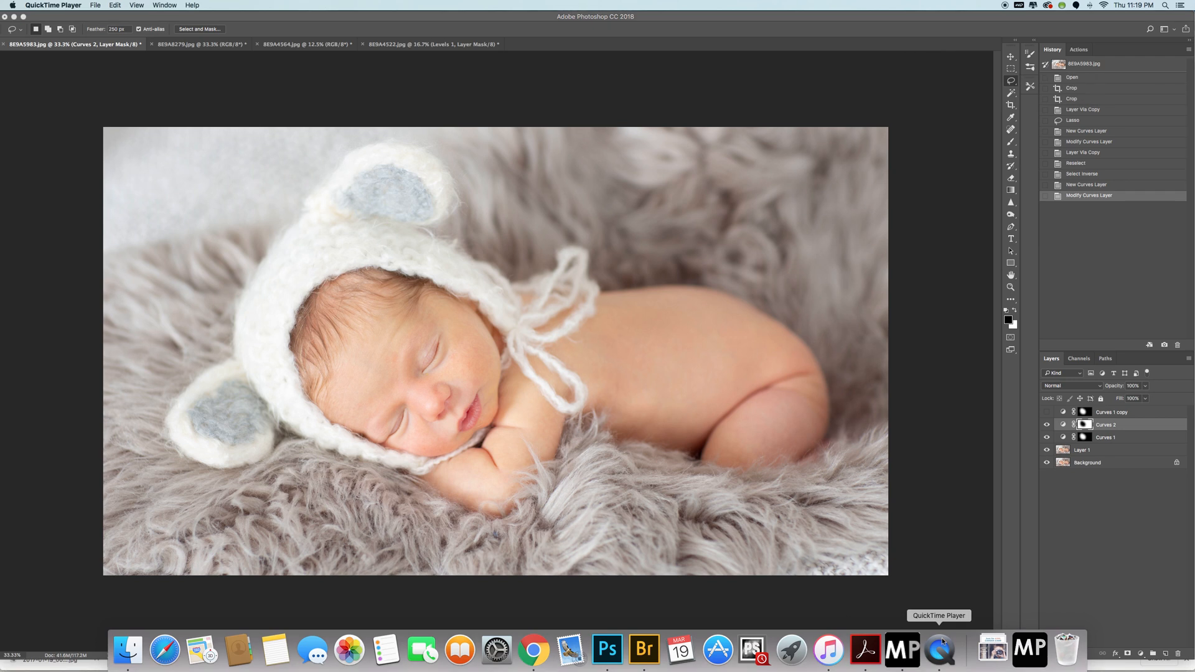
left_click(53, 5)
left_click(66, 77)
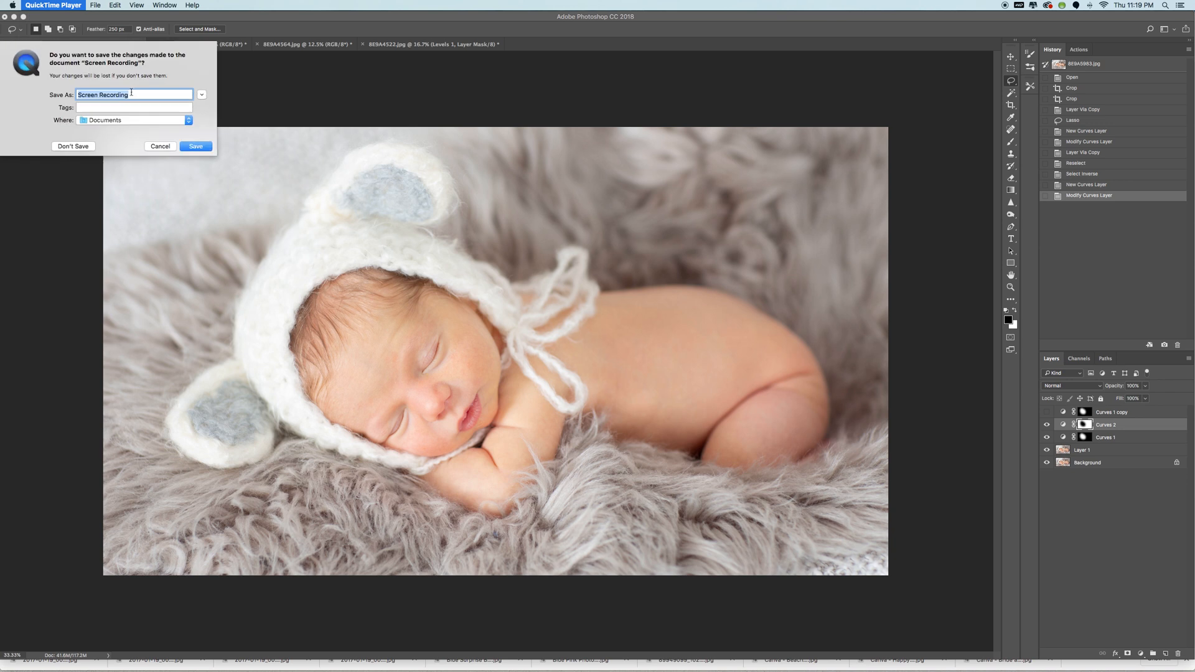
type("Class Curves, Layers and")
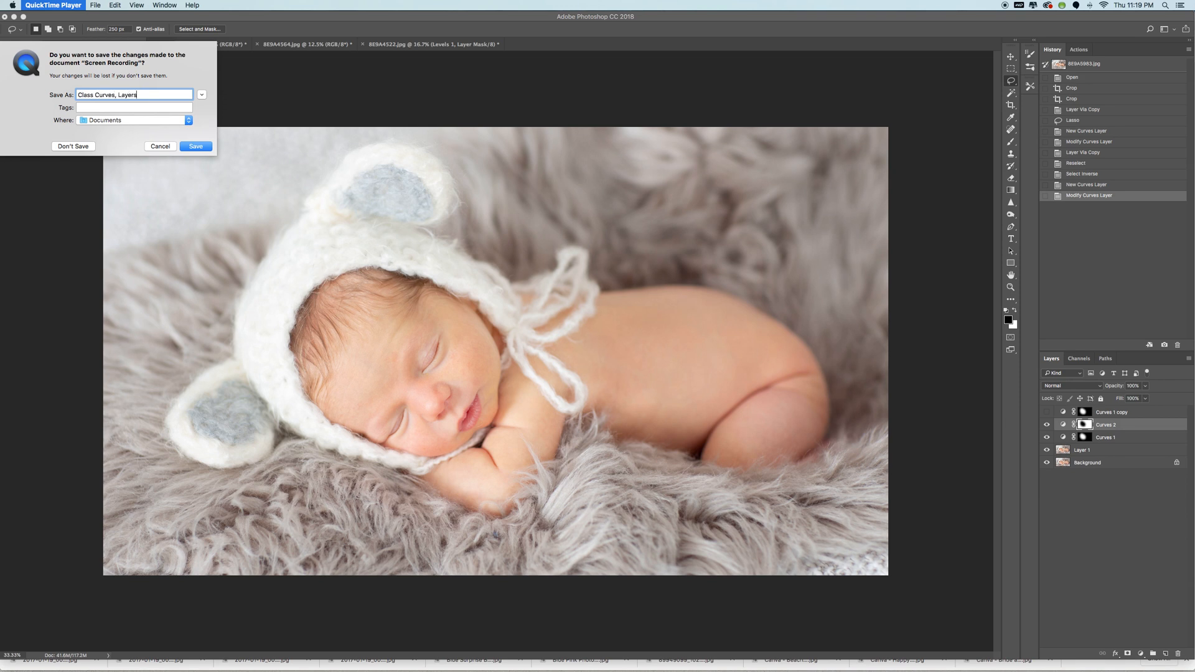